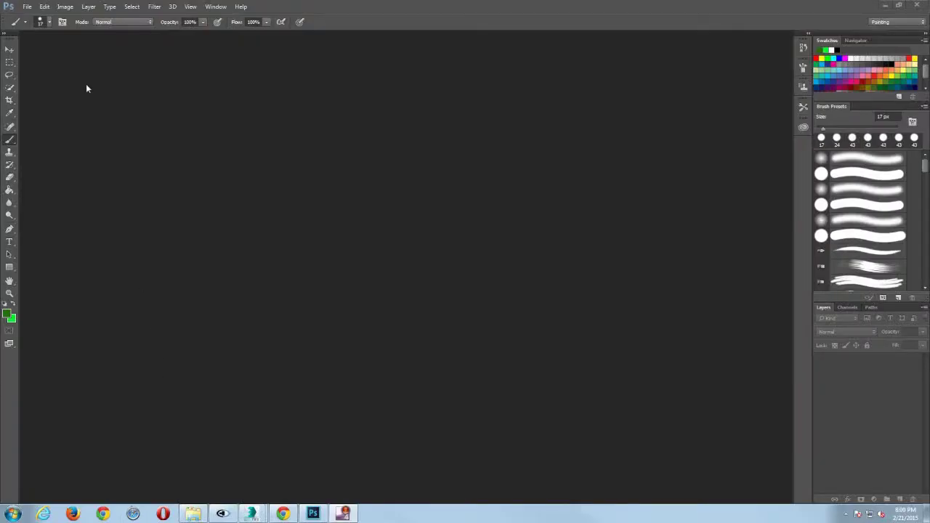
- Open Photoshop's File menu to get ready to start a new document
click(26, 7)
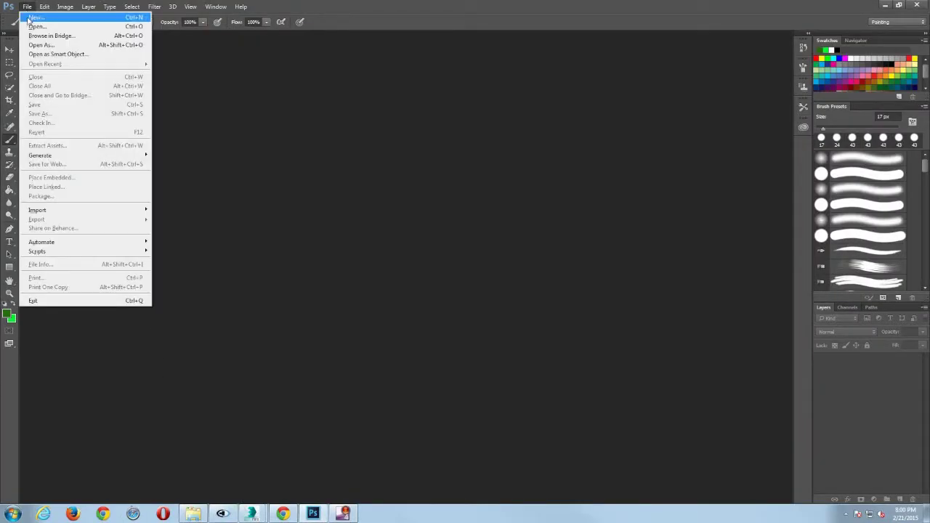
- Create a new document named 'Grass Texture Tutorial' at 512 × 512 pixels and 300 ppi
click(29, 17)
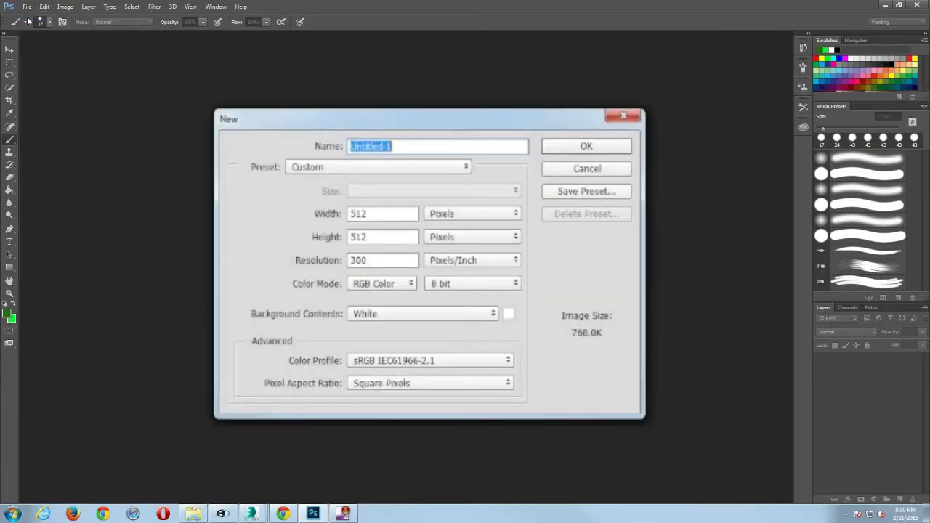
text(Grass)
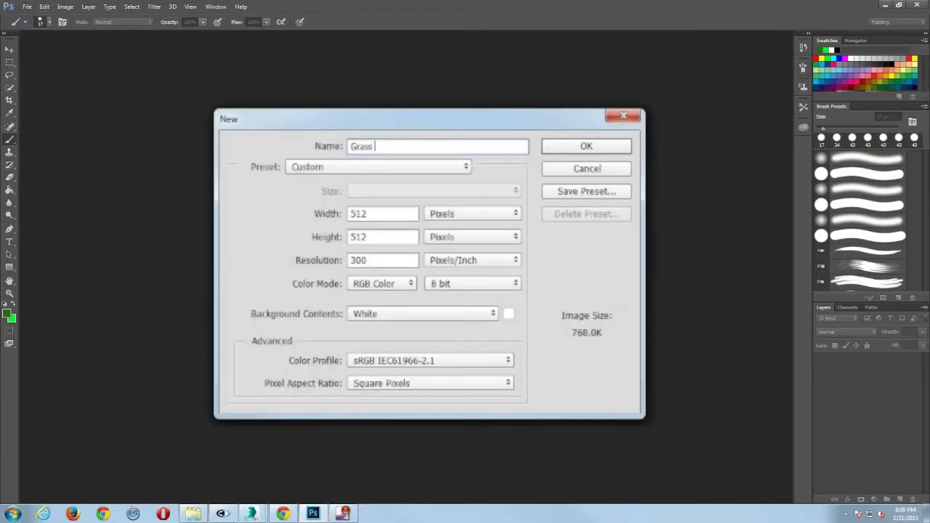
text( Texture Tutorial)
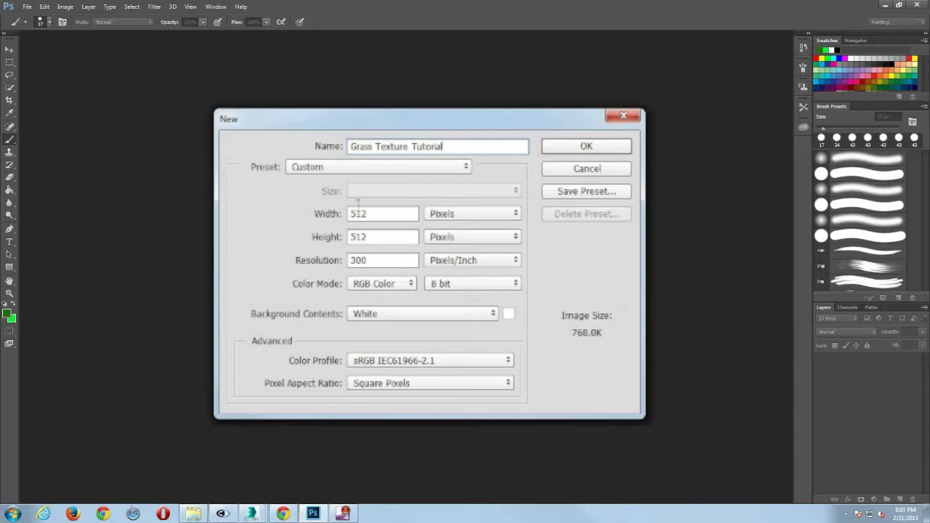
drag(376, 215, 349, 218)
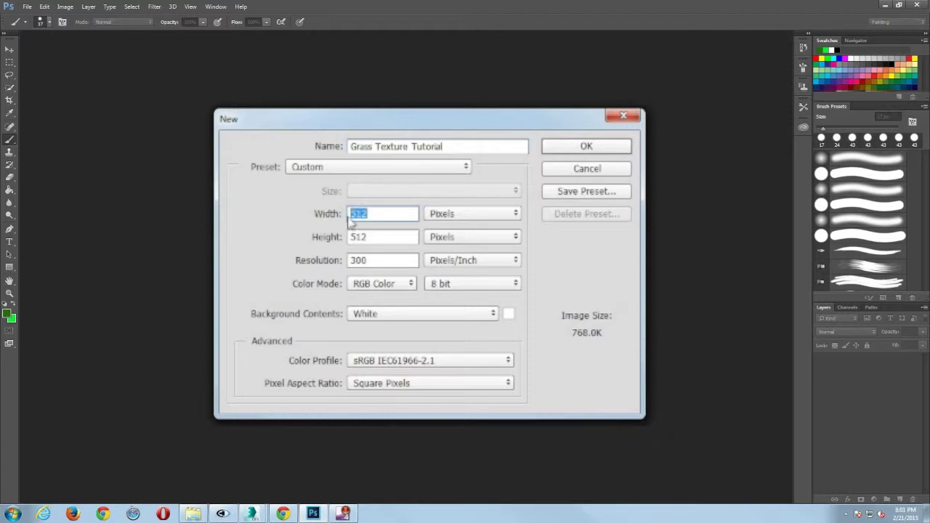
click(405, 241)
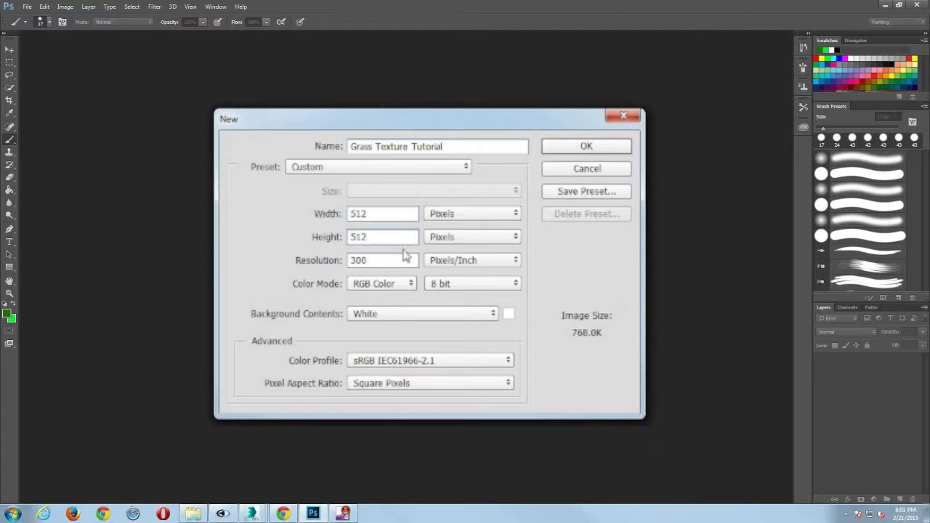
click(404, 260)
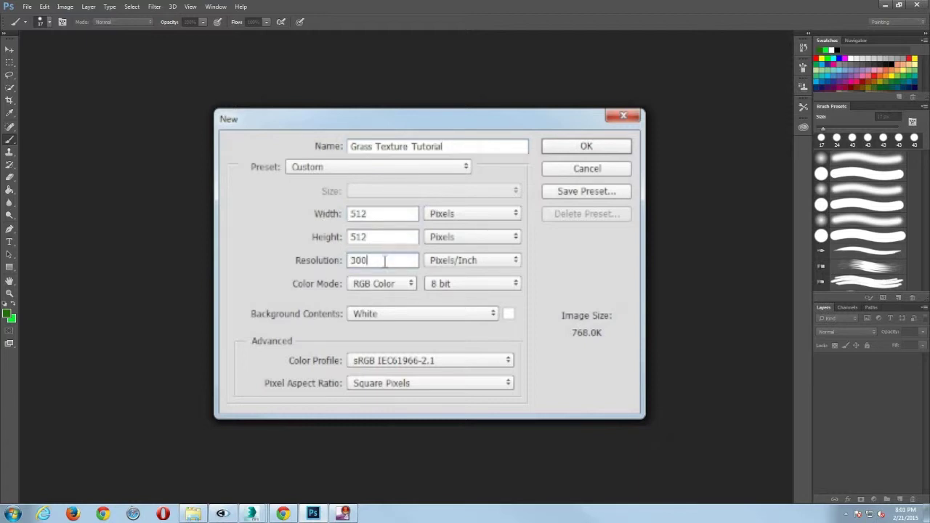
click(480, 213)
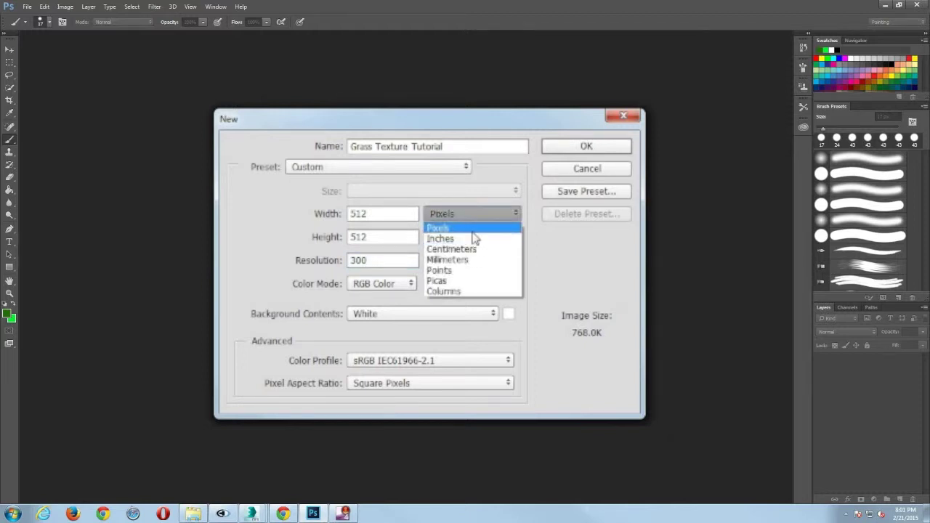
click(473, 229)
click(587, 149)
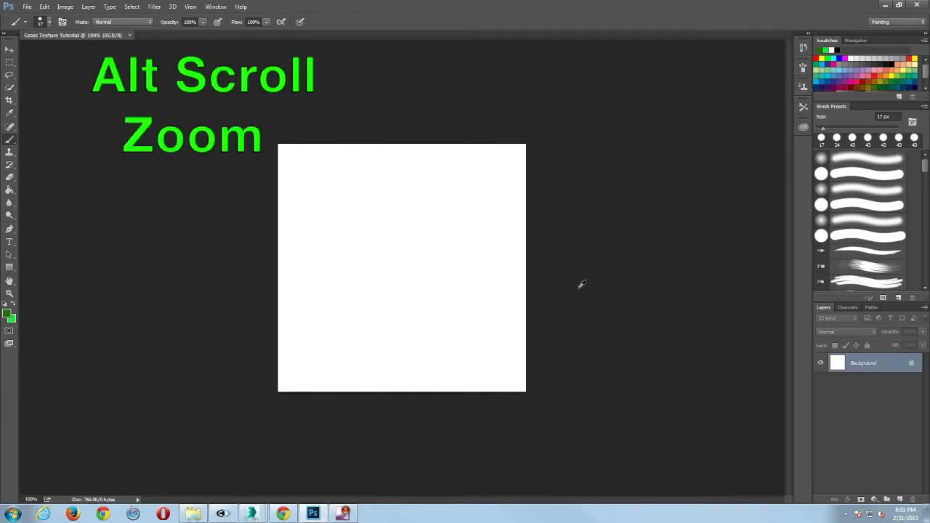
- Zoom in, unlock the Background layer, and set the foreground colour to dark green #266f09
alt+scroll(581, 284, up, 3)
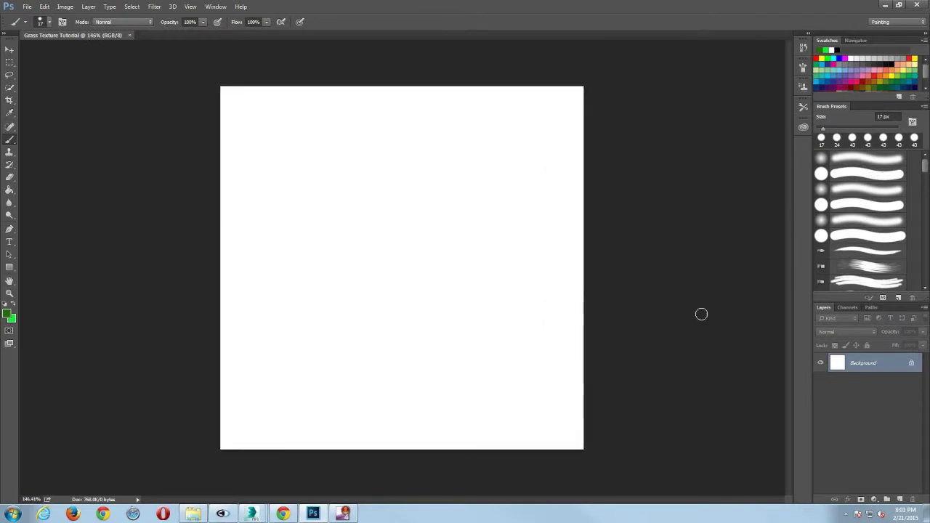
click(911, 363)
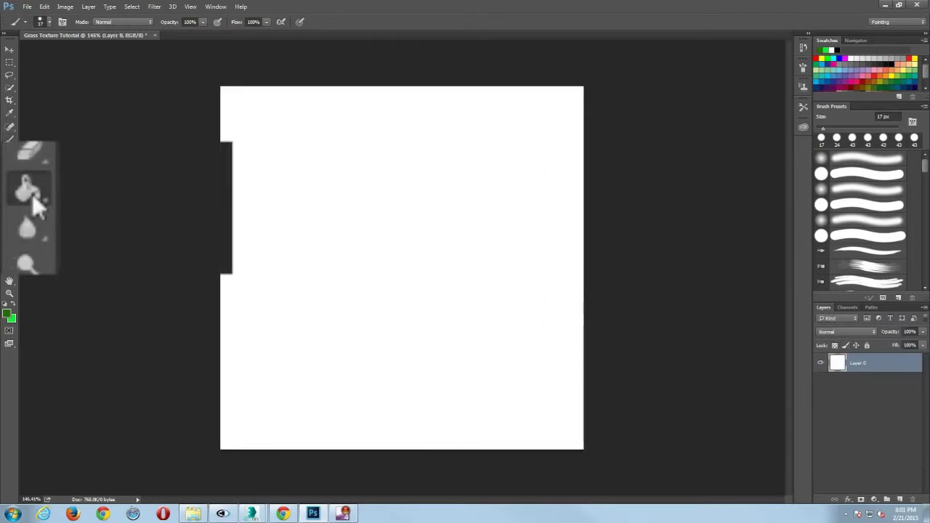
click(8, 314)
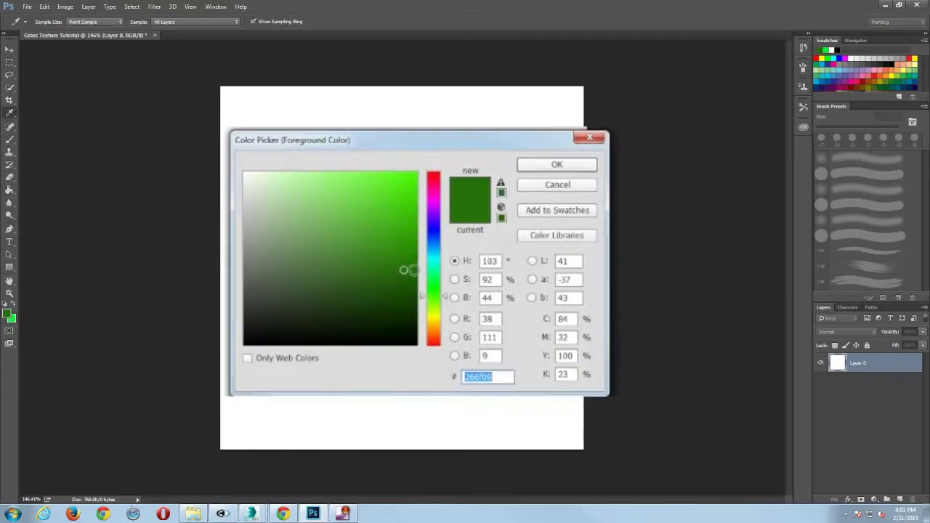
click(556, 165)
- Paint Bucket fill the canvas with dark green and add an empty Layer 1 above it
key(g)
click(430, 203)
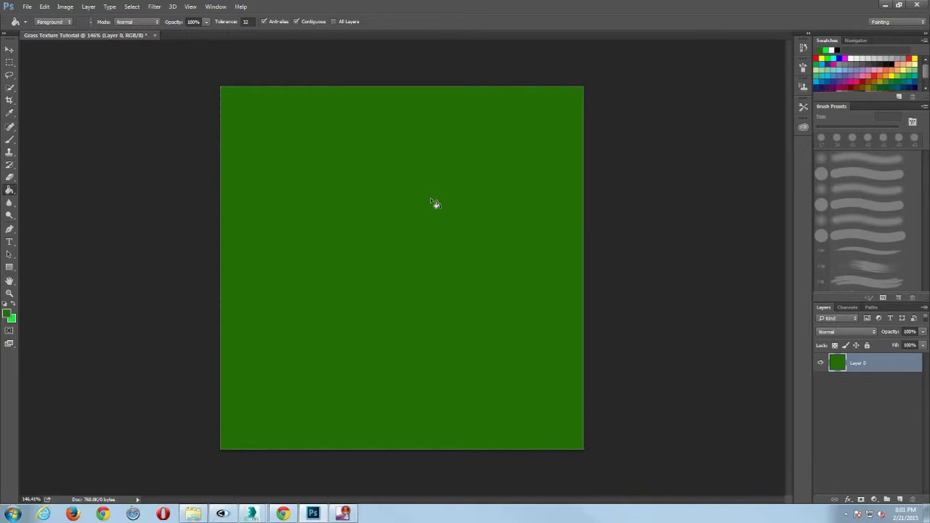
click(900, 499)
click(9, 139)
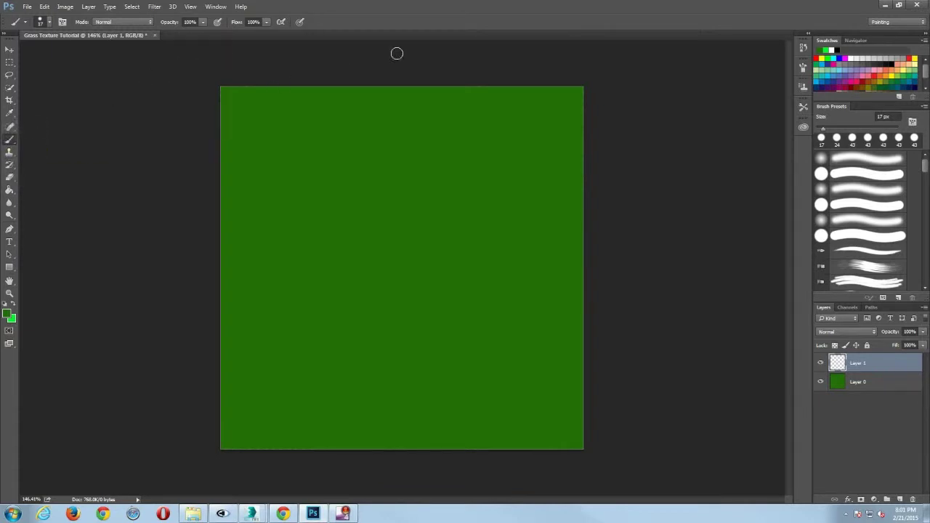
- Reset to the Painting workspace and open the full Brush settings panel
click(880, 22)
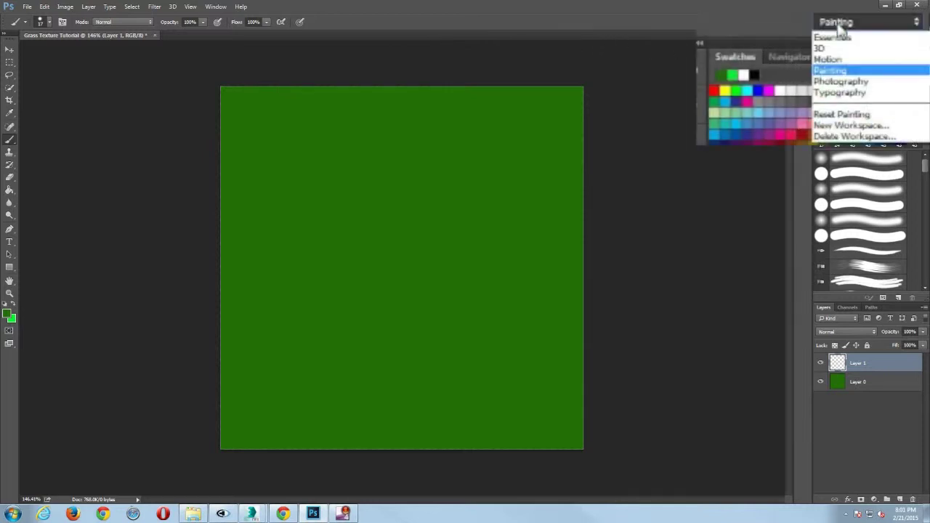
click(825, 71)
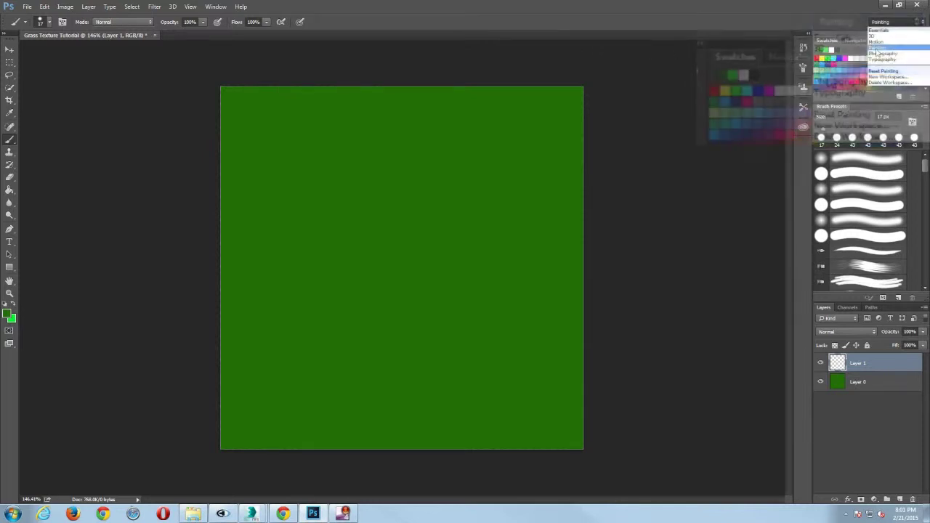
click(803, 68)
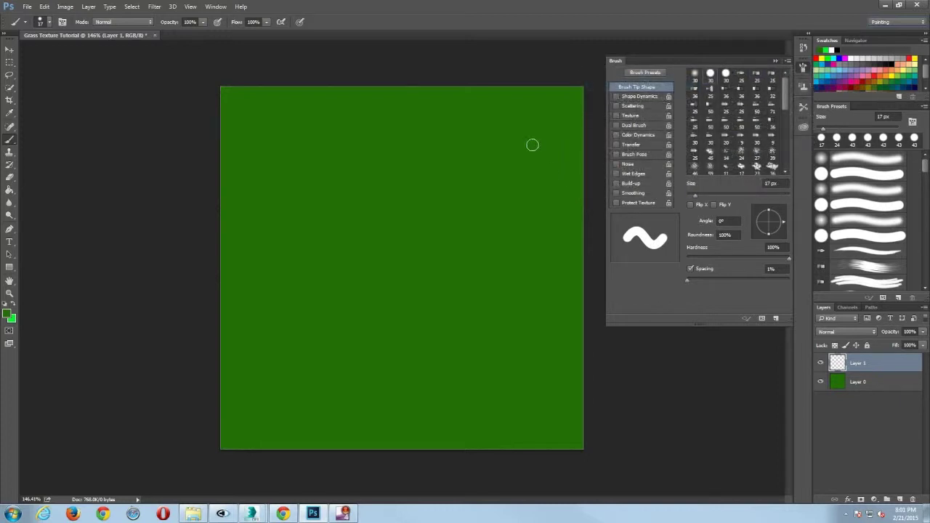
- Swap colours, paint a bright green vertical test stroke on Layer 1, and enable Shape Dynamics
click(12, 303)
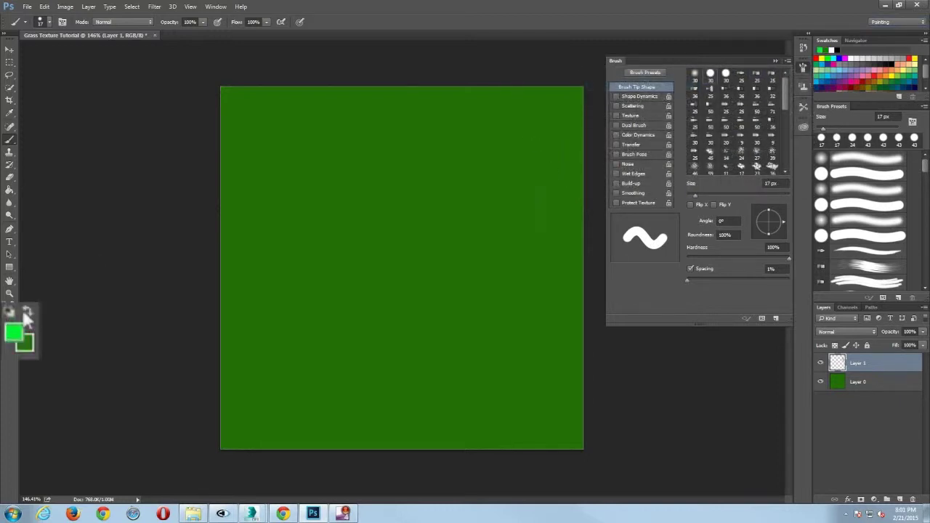
drag(547, 113, 547, 191)
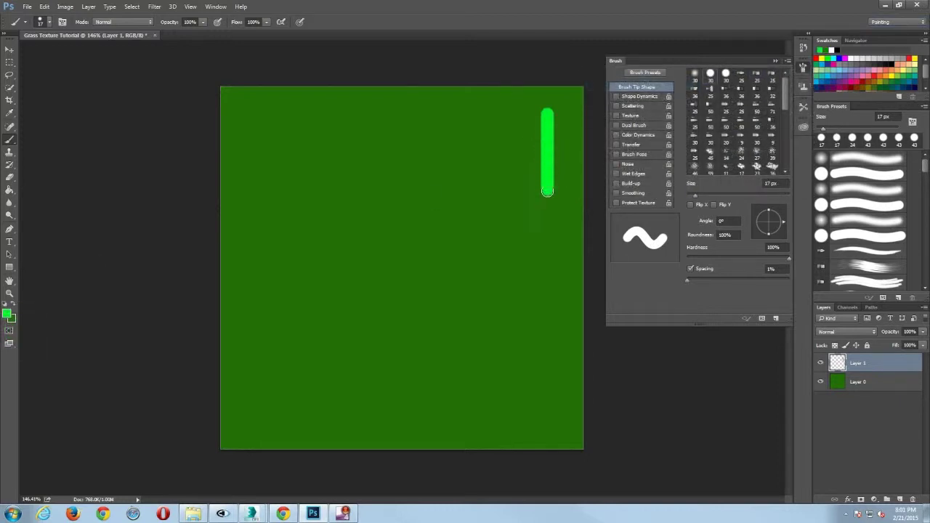
click(616, 97)
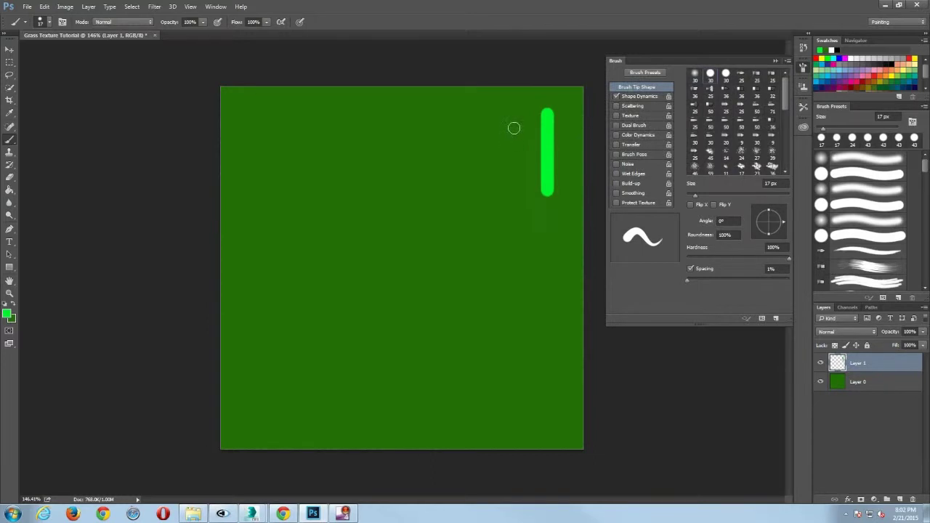
- In Shape Dynamics, set the Size Jitter Control to Fade
click(630, 99)
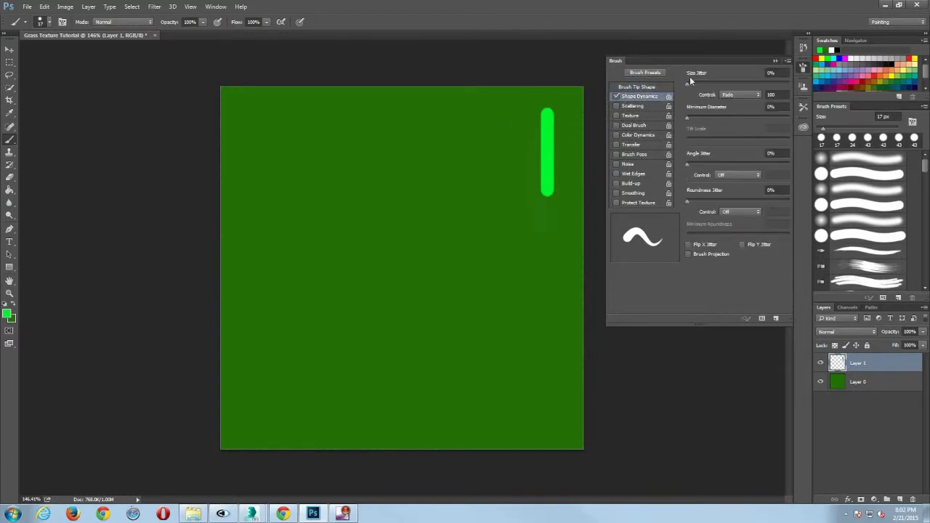
click(730, 95)
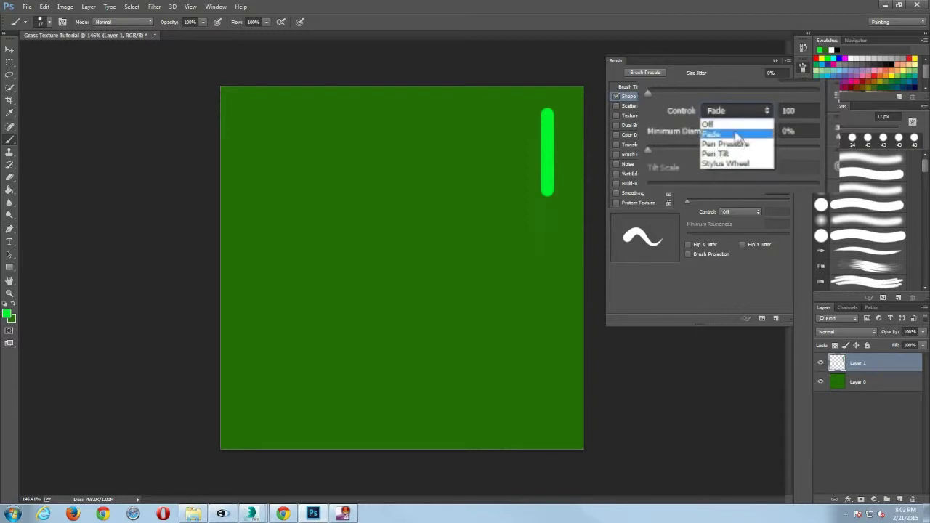
click(726, 109)
- Paint tapered bright green grass blades, including a fanned clump near the canvas centre
drag(480, 118, 495, 187)
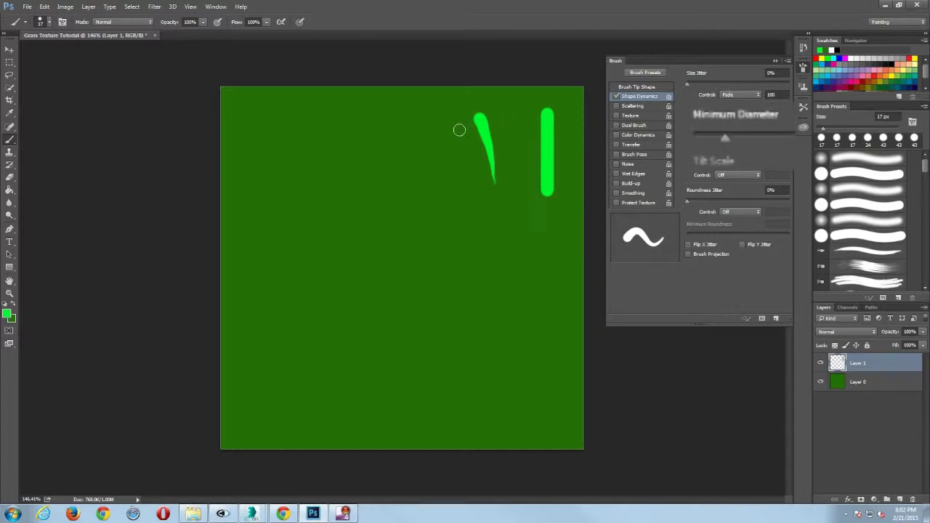
drag(449, 124, 466, 183)
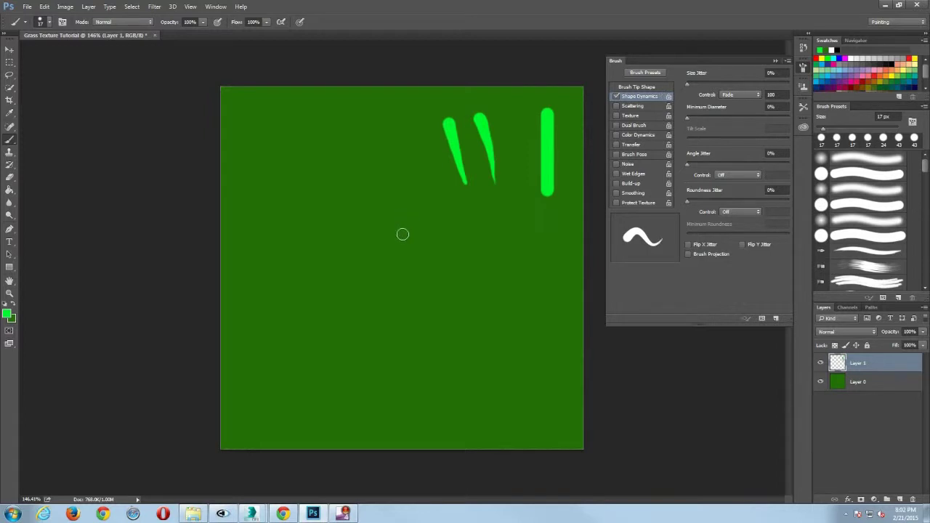
mouse_move(400, 234)
mouse_down()
mouse_move(363, 184)
mouse_move(338, 216)
mouse_up()
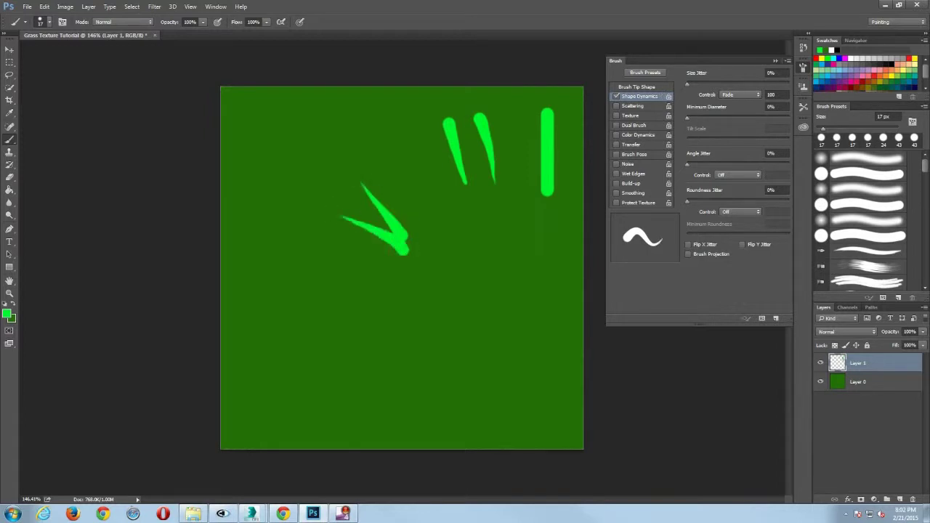
drag(399, 251, 337, 236)
drag(401, 235, 450, 194)
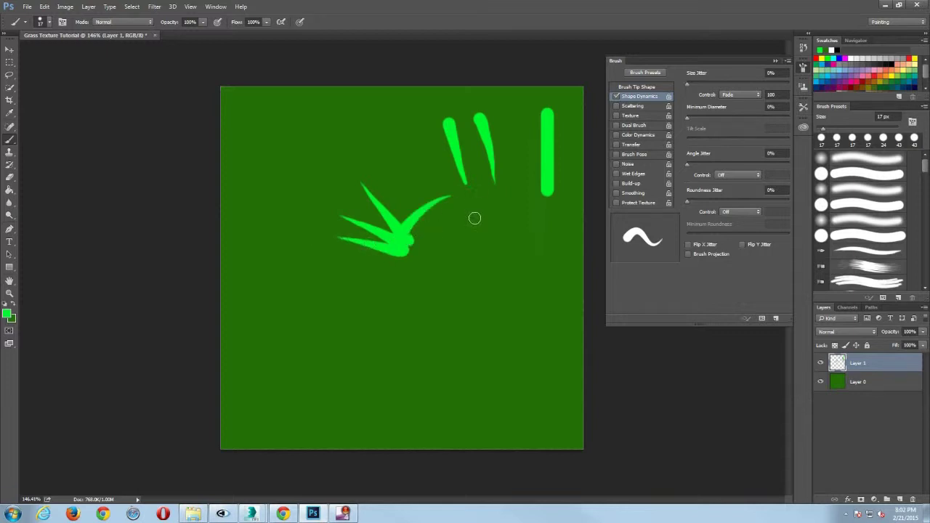
mouse_move(408, 240)
mouse_down()
mouse_move(469, 217)
mouse_move(470, 244)
mouse_up()
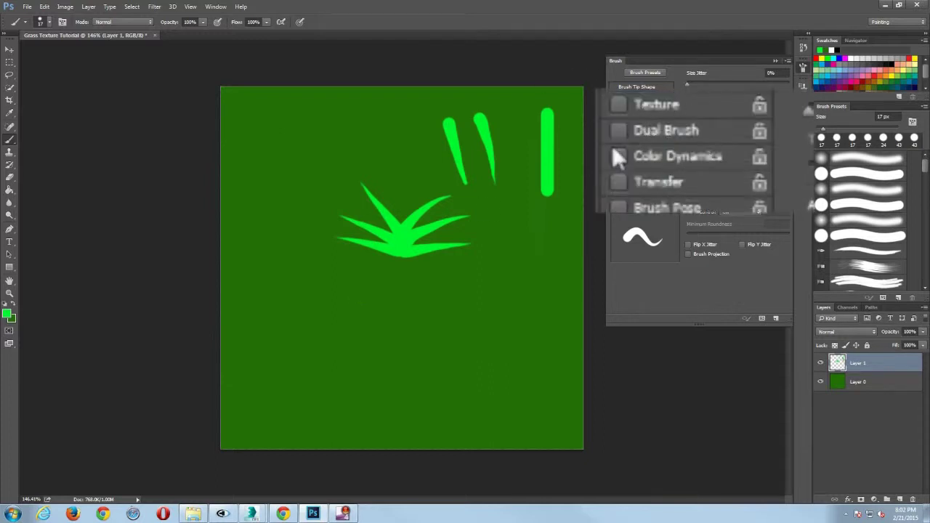
- Enable Color Dynamics with foreground/background jitter set to Fade and paint a short test stroke
click(631, 137)
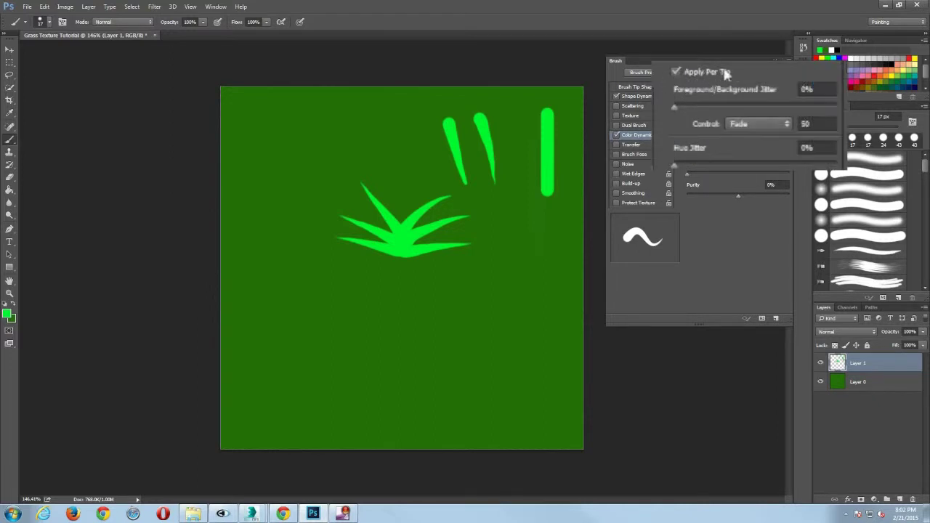
click(735, 132)
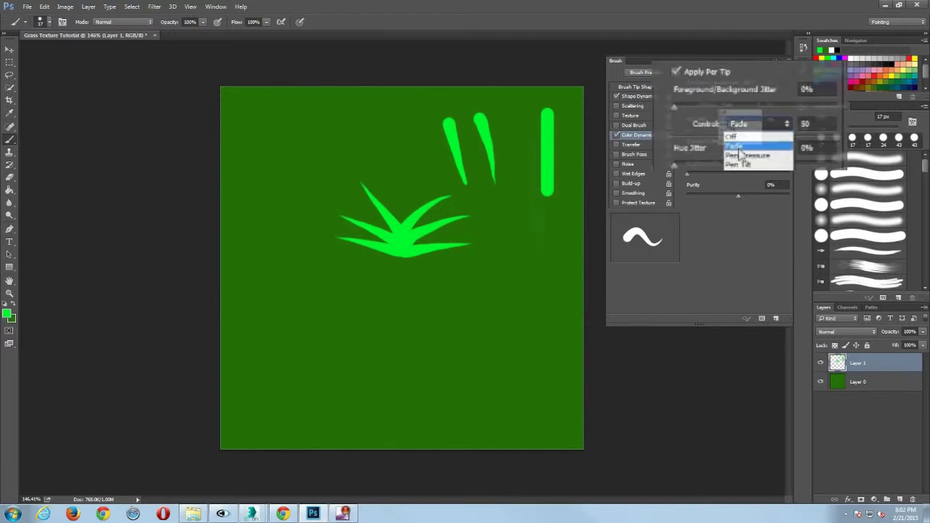
click(732, 120)
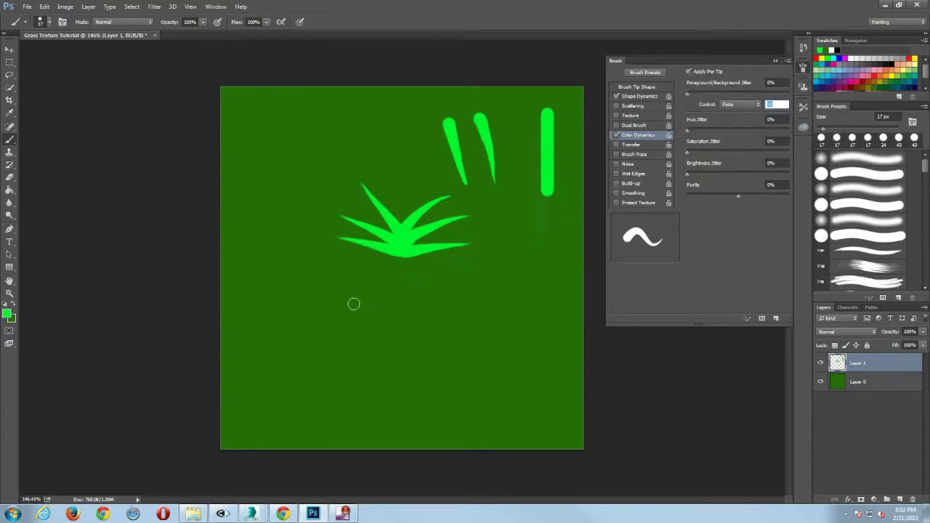
drag(352, 308, 346, 290)
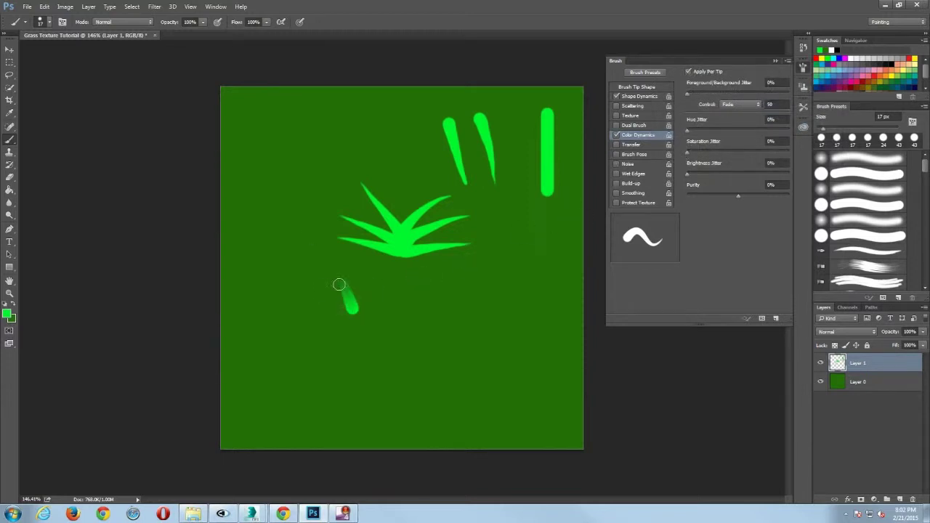
- Make dark green the foreground and add four more blades to the left clump
click(12, 305)
drag(257, 303, 276, 244)
drag(260, 303, 310, 258)
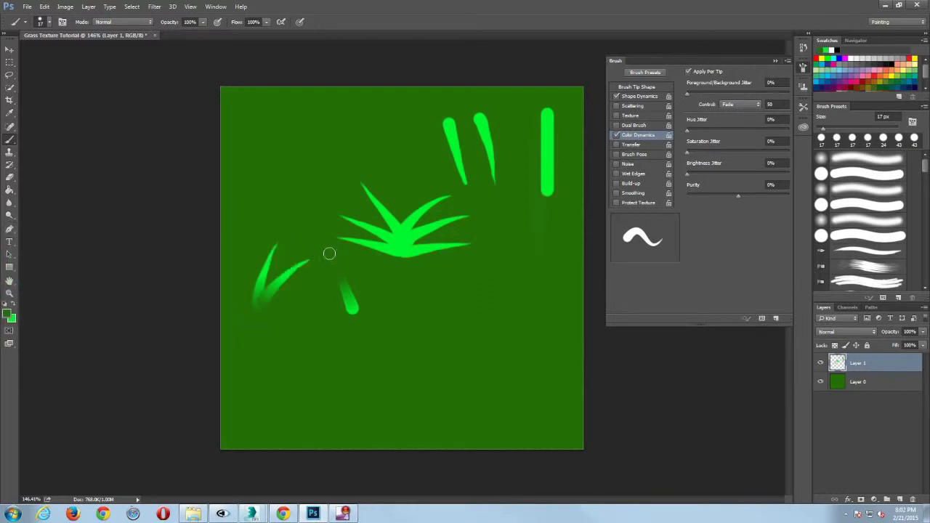
drag(259, 307, 321, 276)
drag(265, 305, 321, 310)
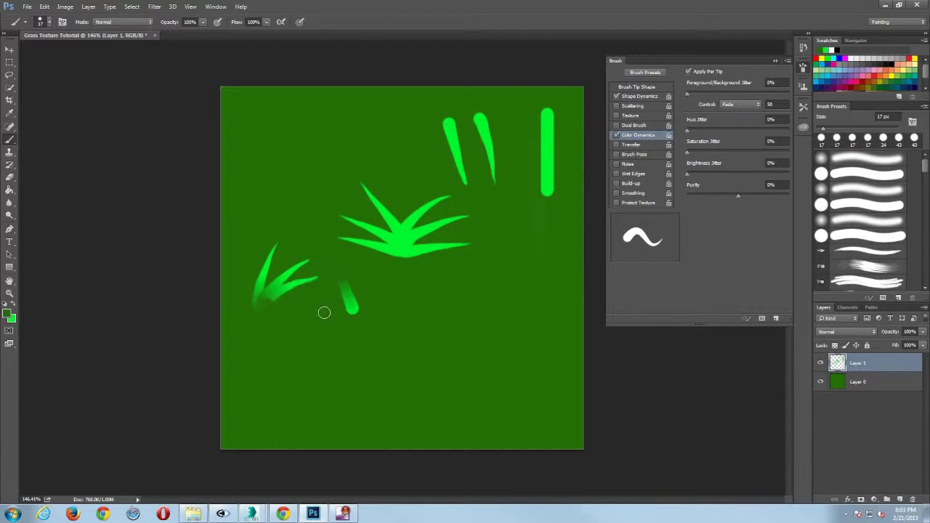
- Paint a new grass clump of fanning blades at the lower right
drag(481, 334, 445, 296)
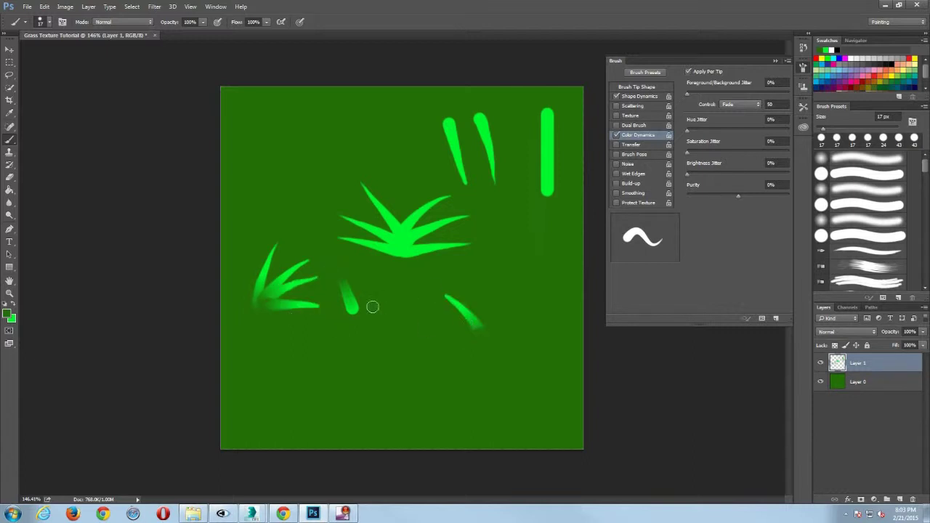
drag(478, 336, 406, 318)
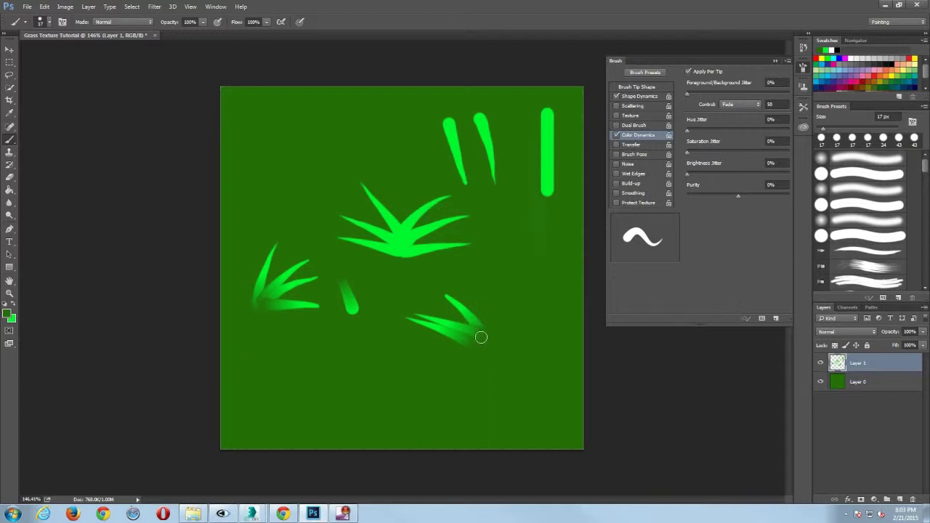
drag(481, 338, 531, 297)
mouse_move(485, 338)
mouse_down()
mouse_move(532, 318)
mouse_move(529, 335)
mouse_move(470, 320)
mouse_move(464, 298)
mouse_up()
drag(482, 341, 503, 295)
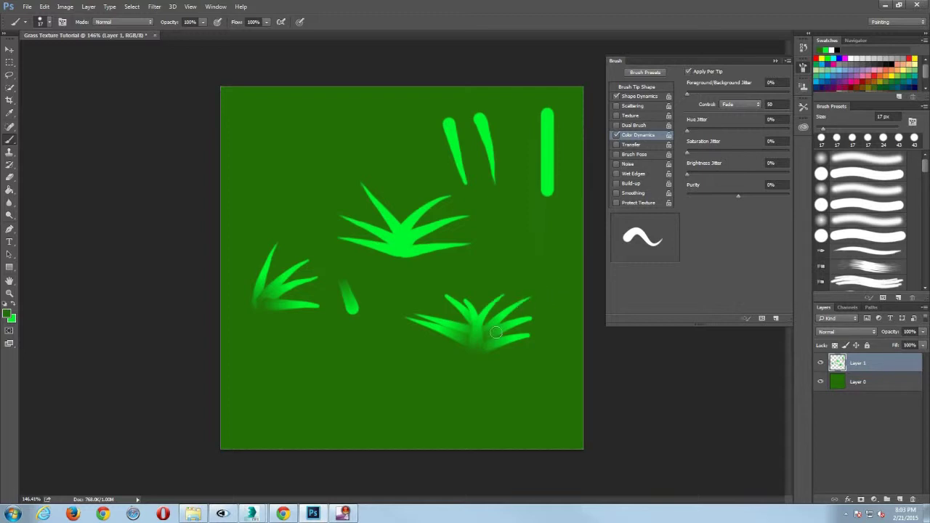
drag(483, 347, 551, 356)
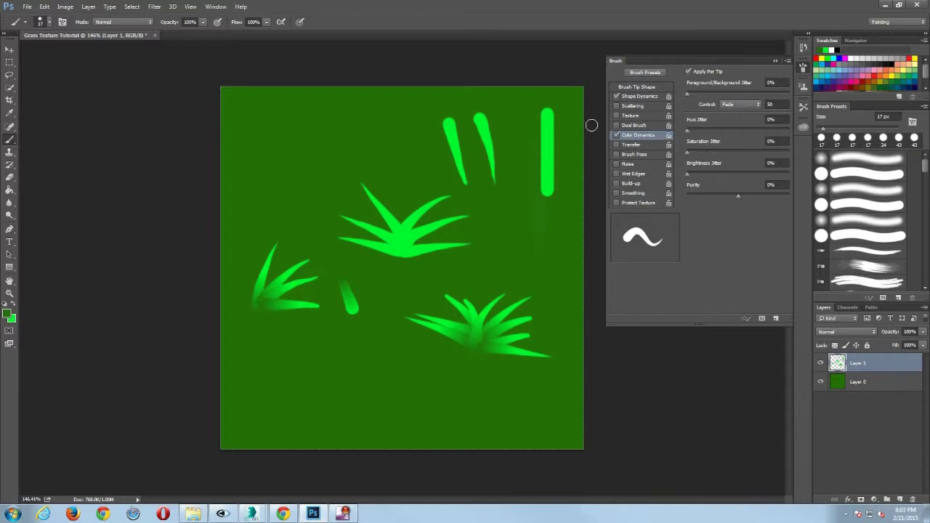
- Set the brush mode to Darker Color and paint two blades at the top left
click(129, 22)
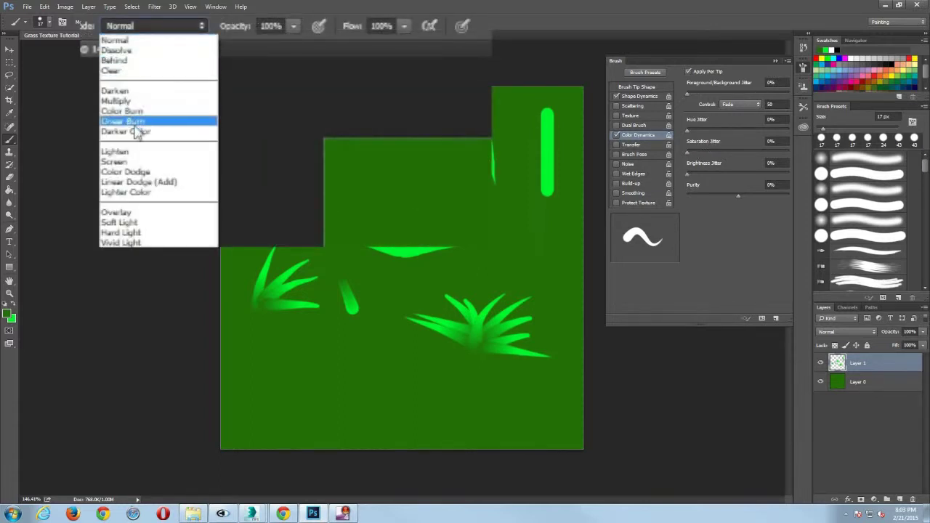
click(116, 81)
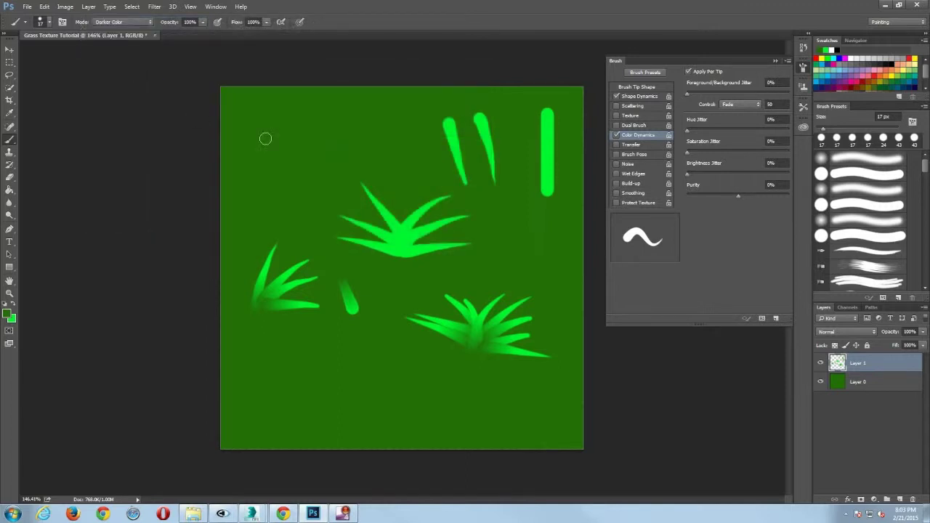
drag(247, 184, 301, 145)
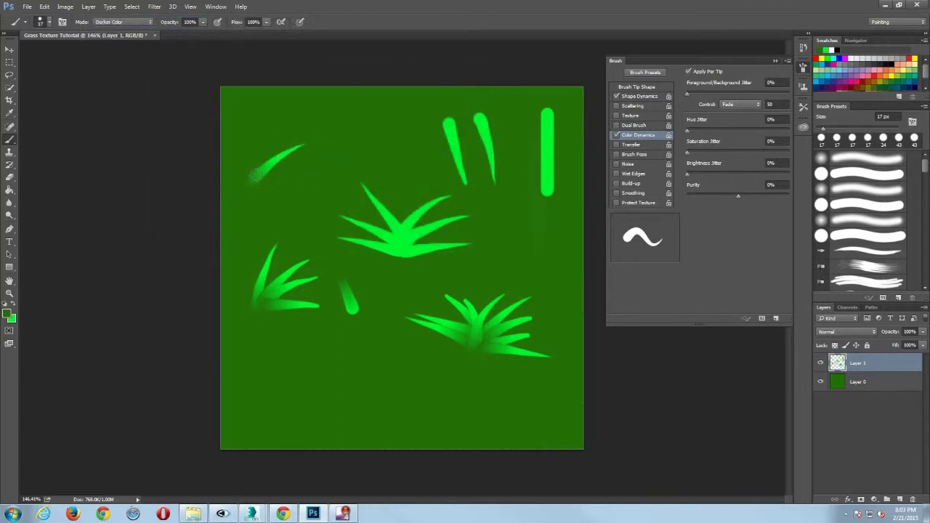
drag(333, 150, 263, 155)
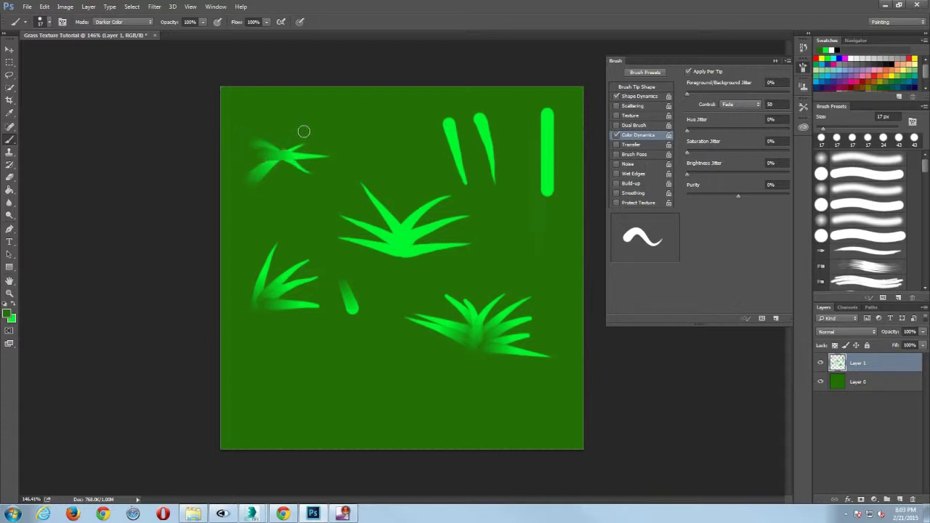
- Switch the brush mode to Lighter Color and paint an overlapping grass clump near the bottom centre
click(109, 22)
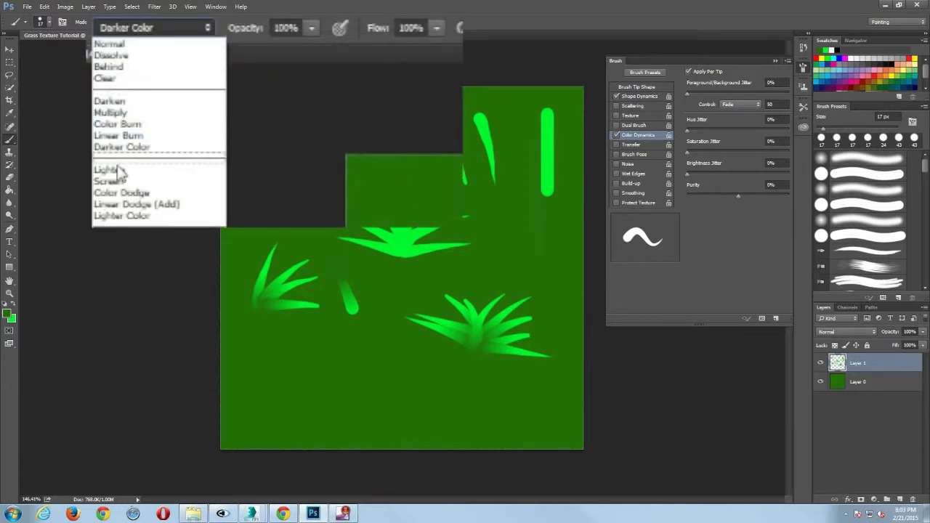
click(108, 116)
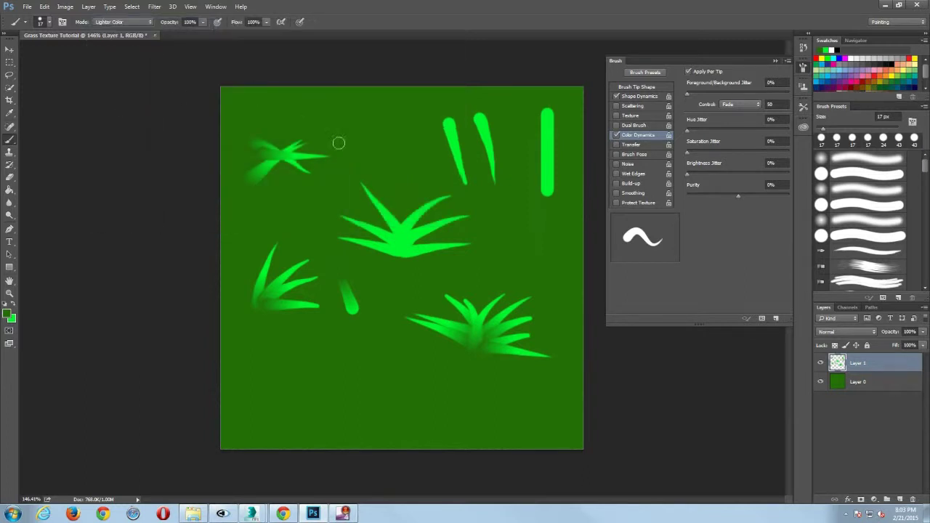
drag(340, 391, 379, 345)
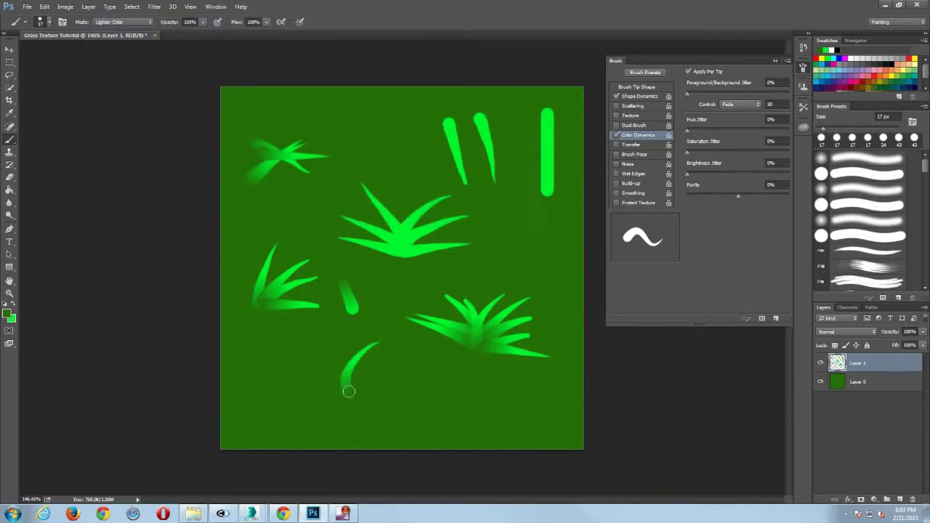
drag(347, 389, 401, 352)
mouse_move(351, 388)
mouse_down()
mouse_move(292, 363)
mouse_move(336, 339)
mouse_up()
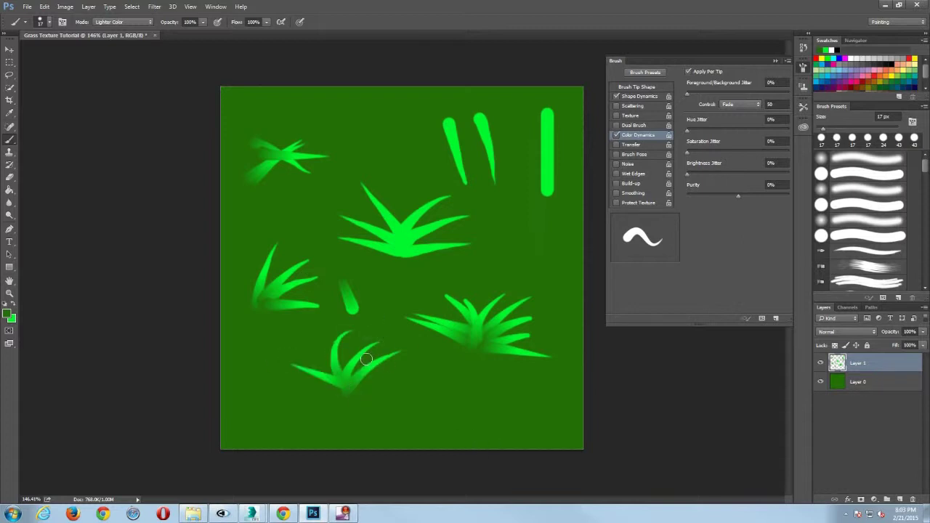
drag(356, 333, 385, 376)
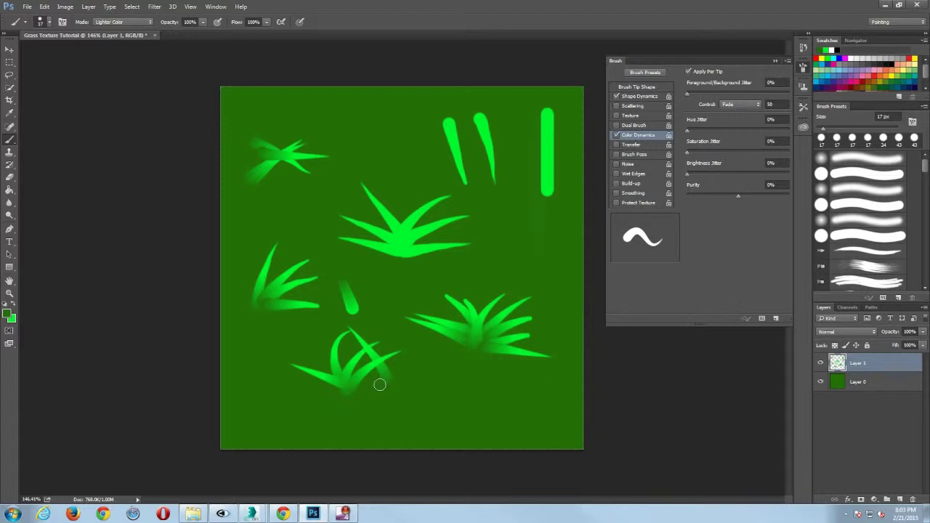
drag(393, 329, 375, 388)
drag(401, 351, 292, 392)
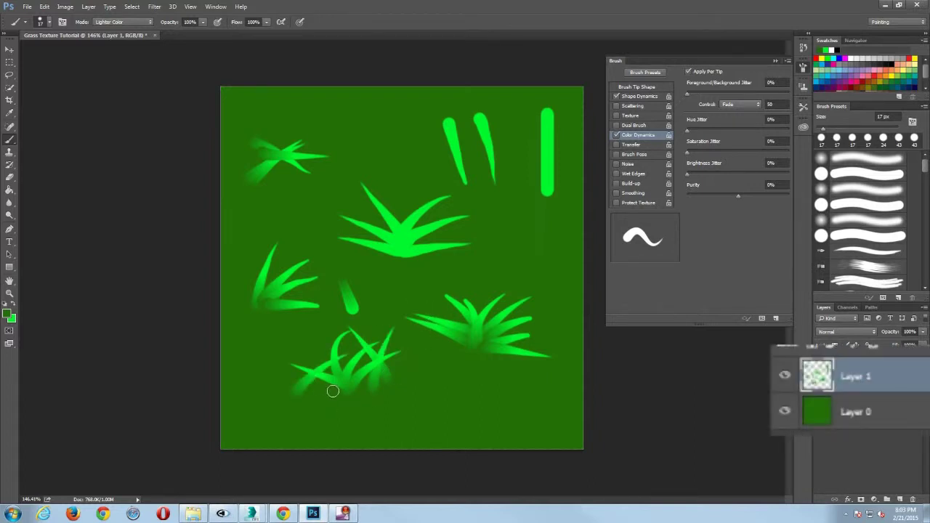
- Hide Layer 1 and change the background colour to yellow-green #ccf800
click(820, 362)
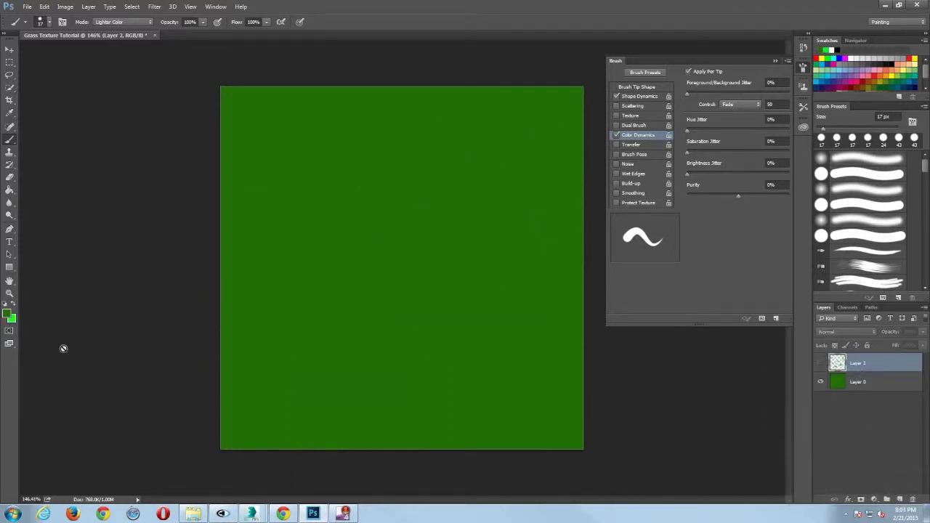
click(13, 319)
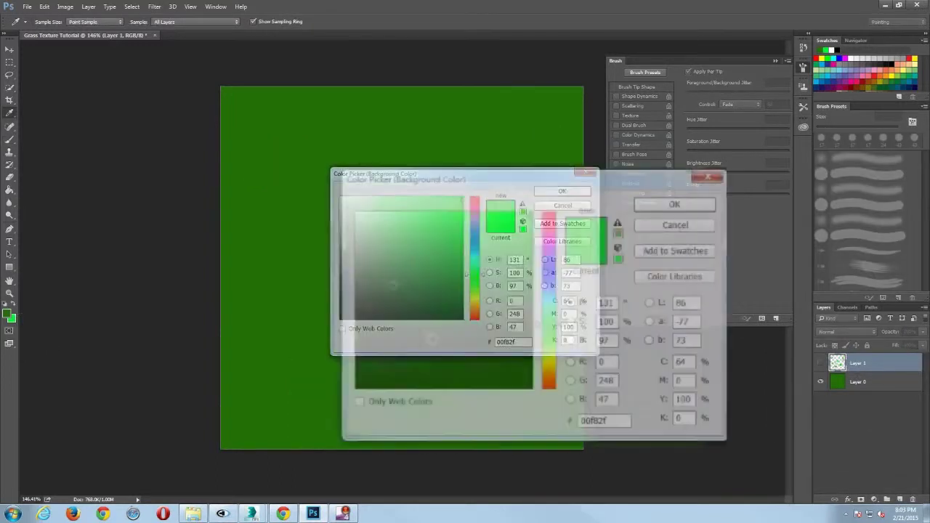
drag(548, 356, 547, 349)
click(689, 207)
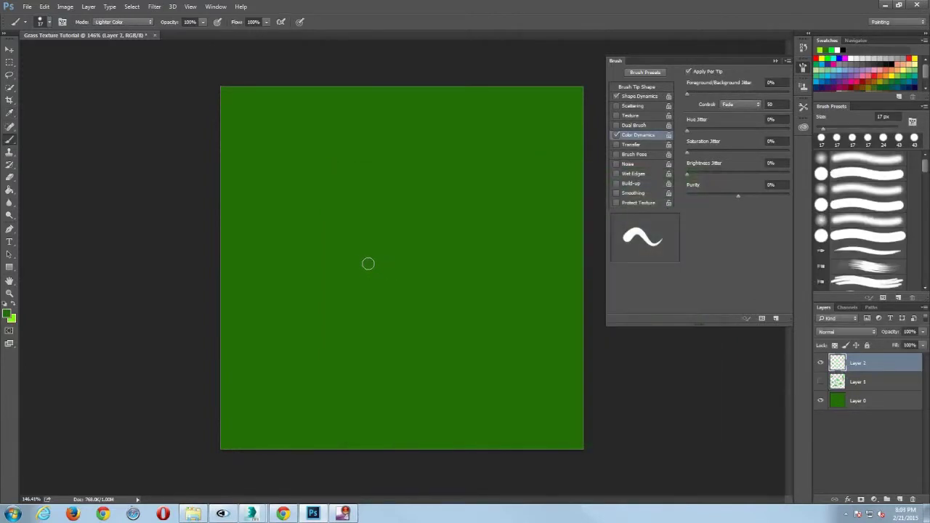
- Paint a fan of five light yellow-green blades on Layer 2
drag(293, 263, 316, 198)
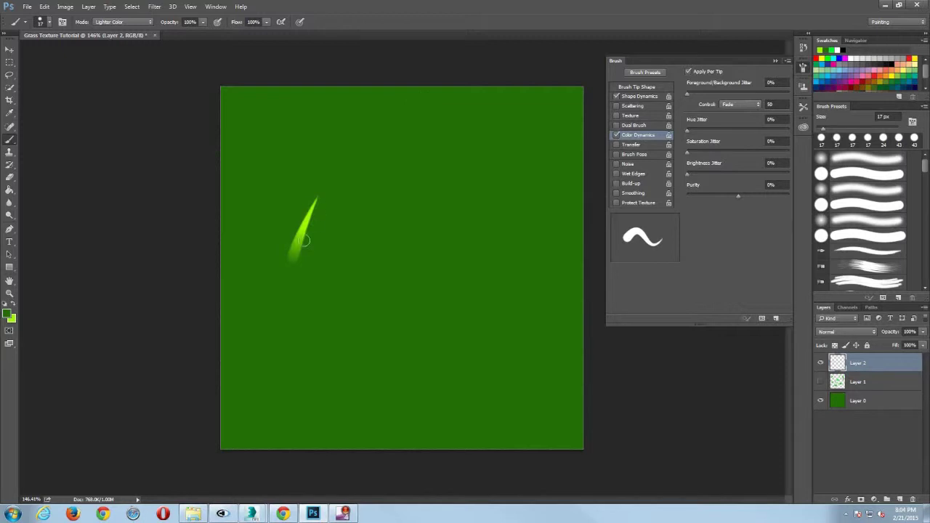
drag(301, 250, 345, 210)
drag(303, 252, 361, 224)
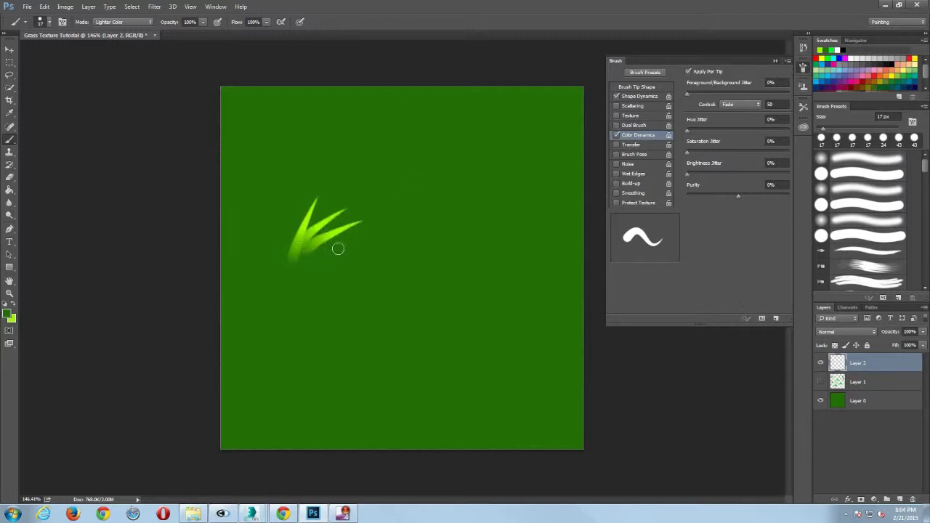
mouse_move(302, 254)
mouse_down()
mouse_move(374, 247)
mouse_move(365, 282)
mouse_up()
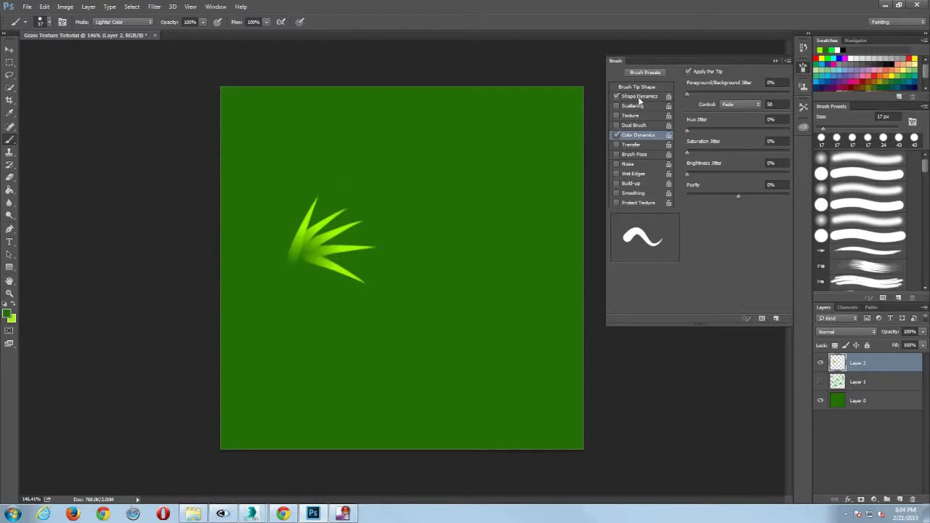
click(640, 97)
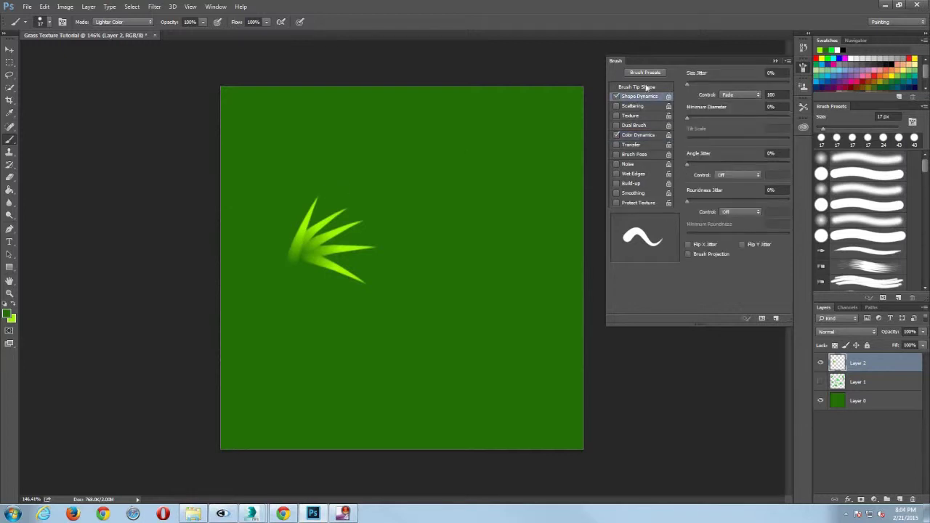
- Fill out Layer 2 with more light-green blades across the centre, top and lower area
click(640, 88)
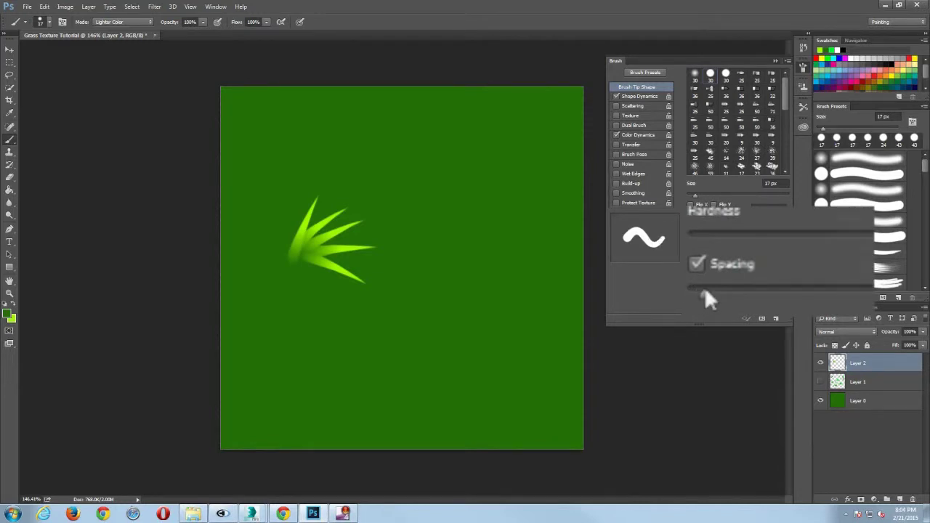
drag(404, 316, 445, 234)
drag(417, 312, 481, 251)
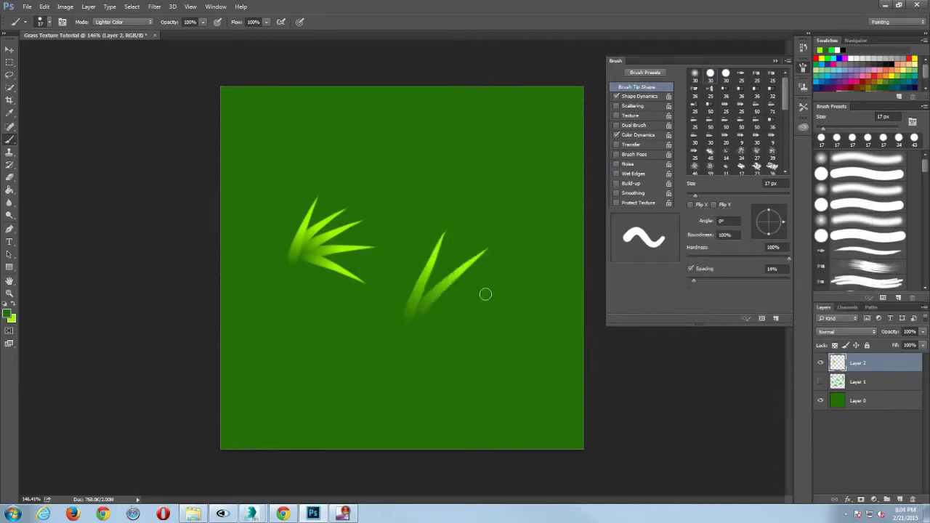
drag(481, 298, 484, 207)
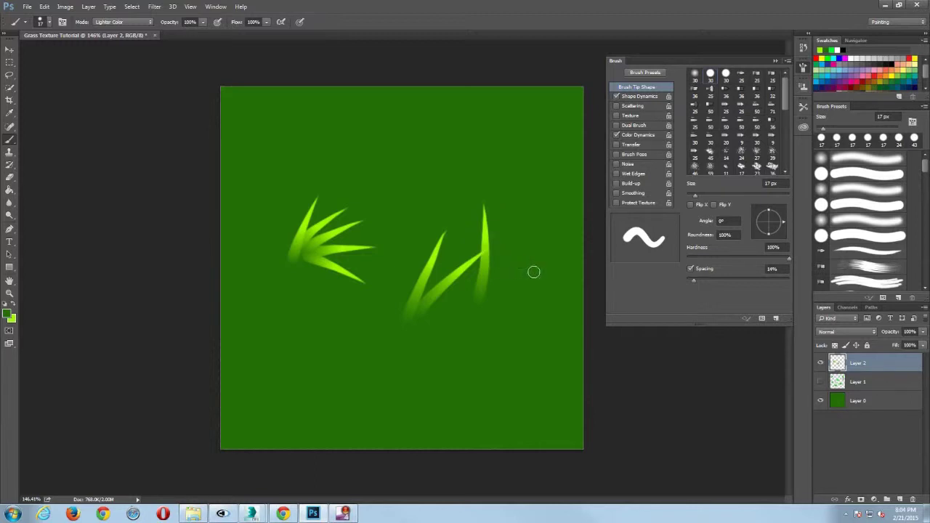
mouse_move(533, 271)
mouse_down()
mouse_move(502, 182)
mouse_move(390, 134)
mouse_up()
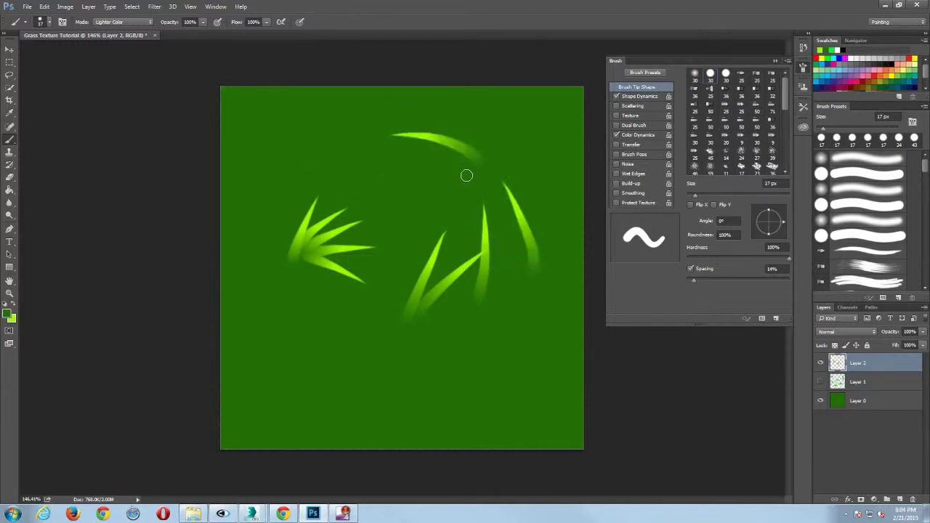
drag(424, 175, 329, 157)
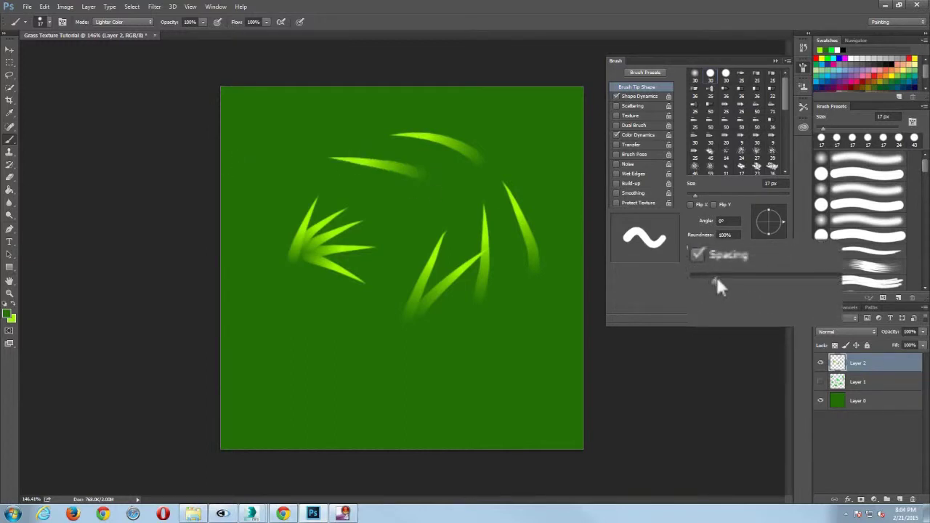
drag(420, 385, 298, 306)
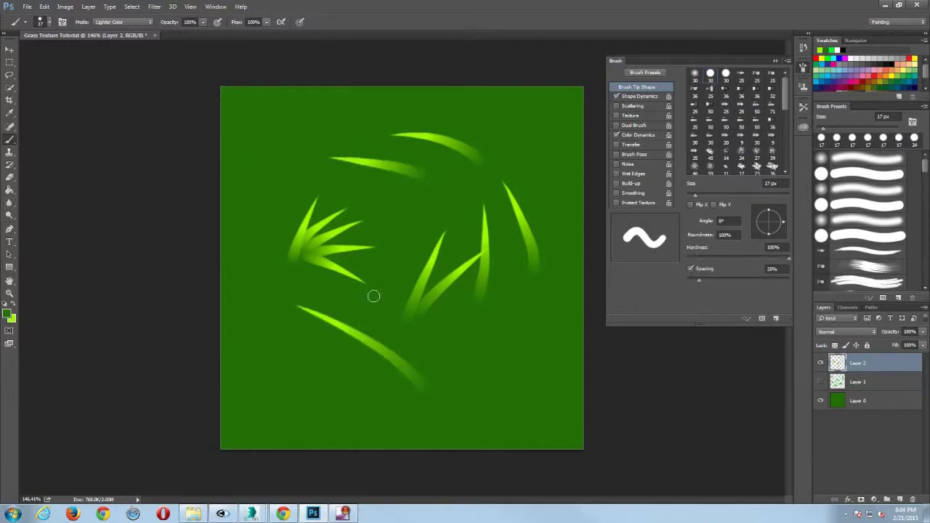
drag(335, 392, 396, 247)
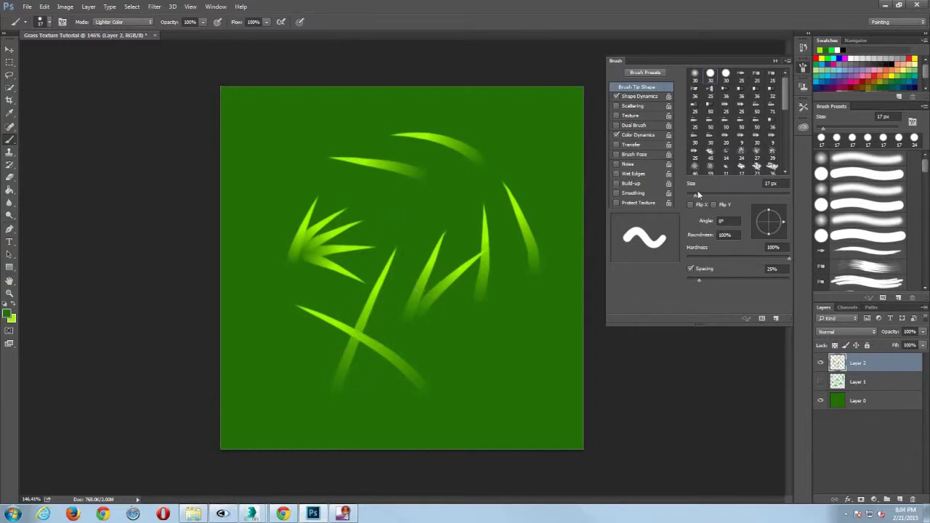
- Enlarge the brush to 25 px and paint thicker curved and tall blades
drag(697, 190, 699, 192)
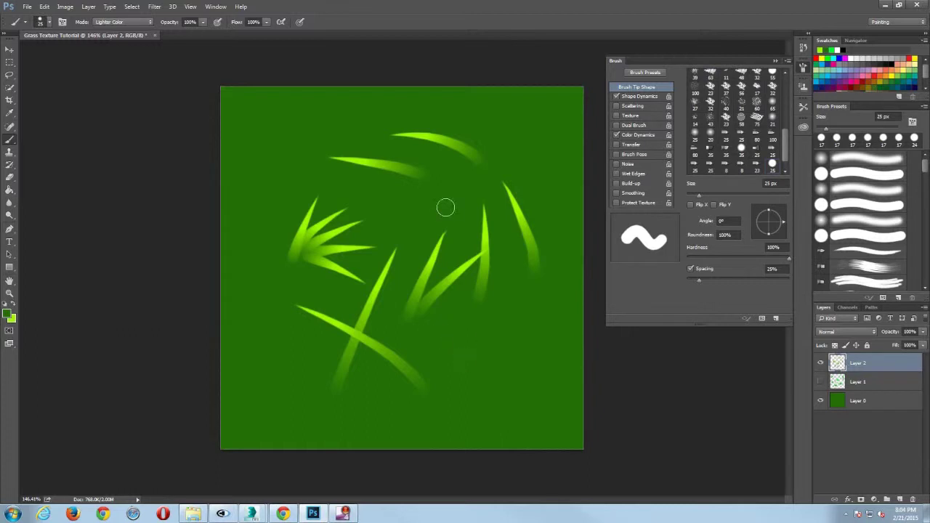
mouse_move(427, 143)
mouse_down()
mouse_move(458, 347)
mouse_move(297, 168)
mouse_up()
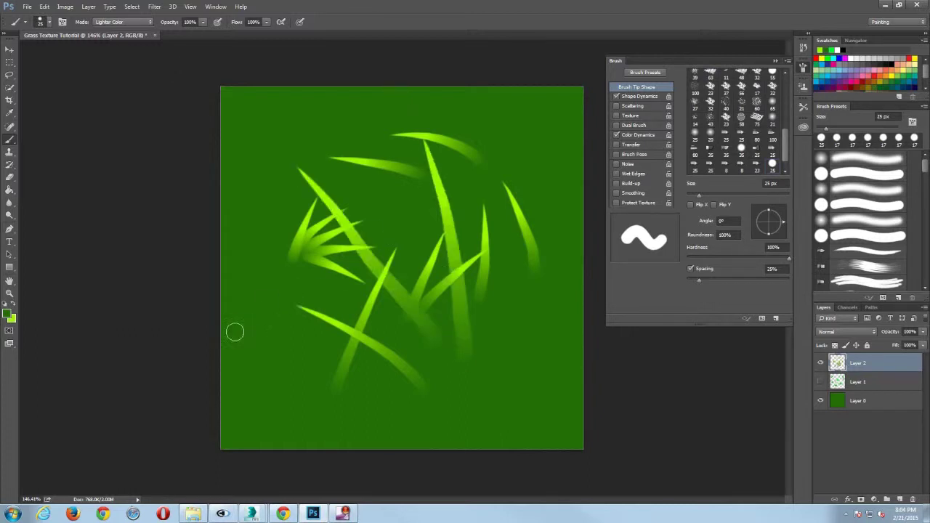
mouse_move(234, 327)
mouse_down()
mouse_move(294, 248)
mouse_move(411, 234)
mouse_up()
drag(323, 306, 276, 103)
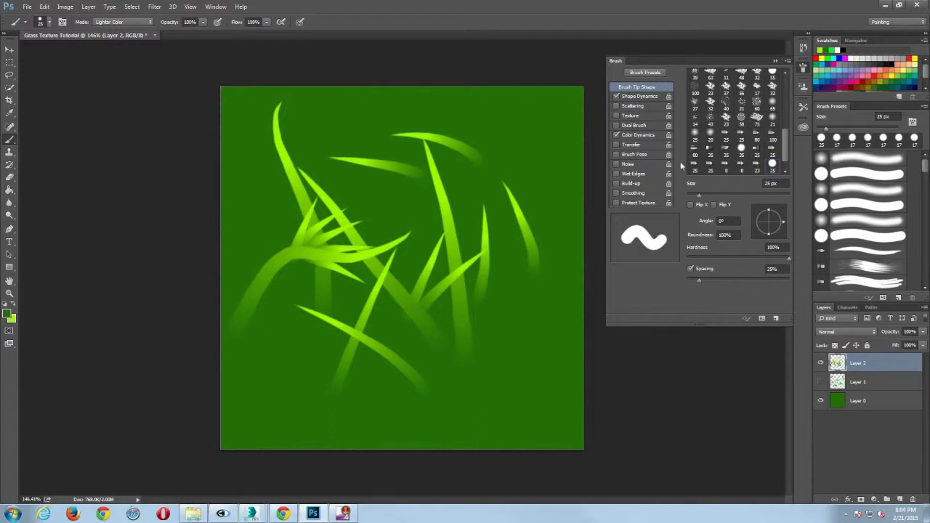
- Set the brush to 19 px with 9% spacing, paint a lower-right clump, then hide Layer 2
drag(698, 195, 696, 199)
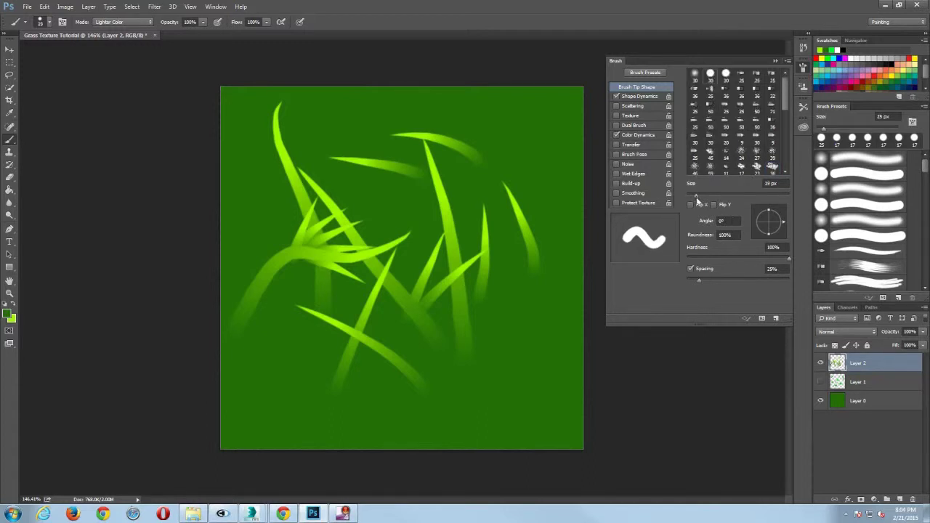
drag(699, 281, 691, 281)
drag(501, 389, 516, 314)
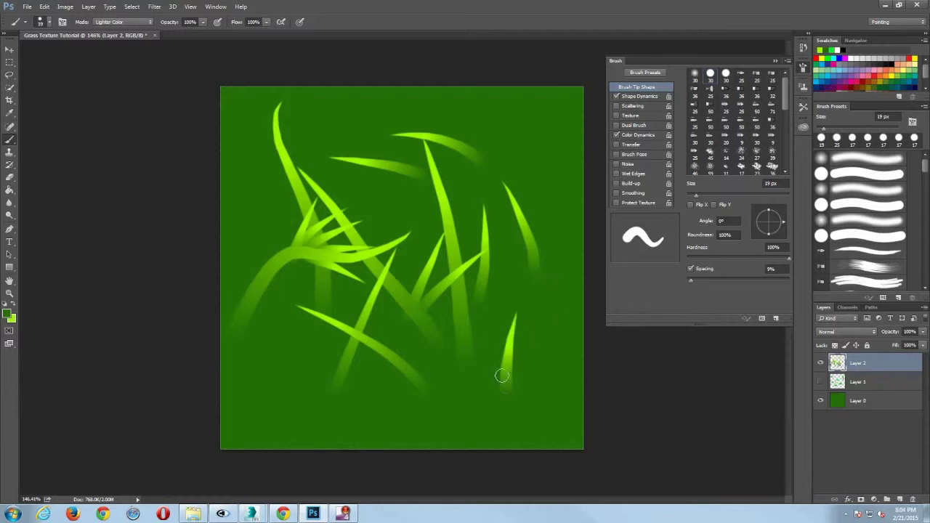
mouse_move(502, 384)
mouse_down()
mouse_move(460, 328)
mouse_move(558, 338)
mouse_move(600, 356)
mouse_up()
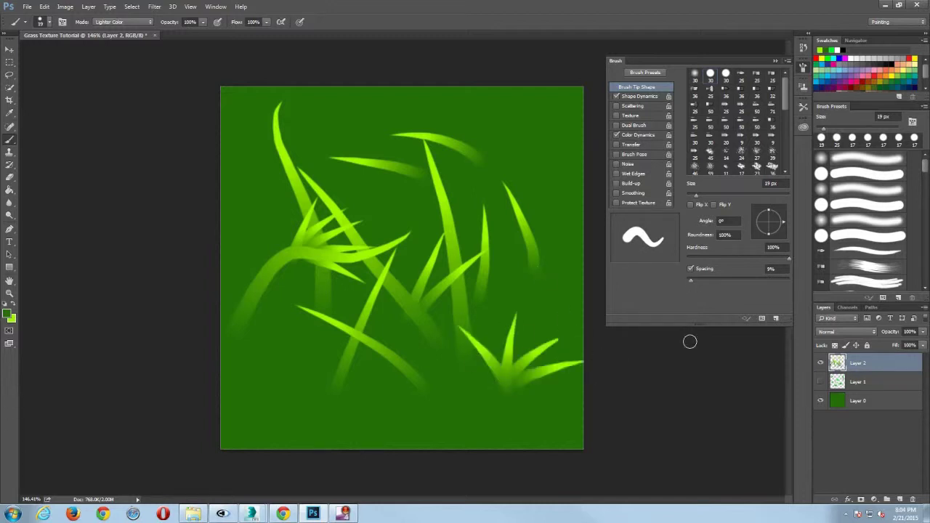
click(821, 363)
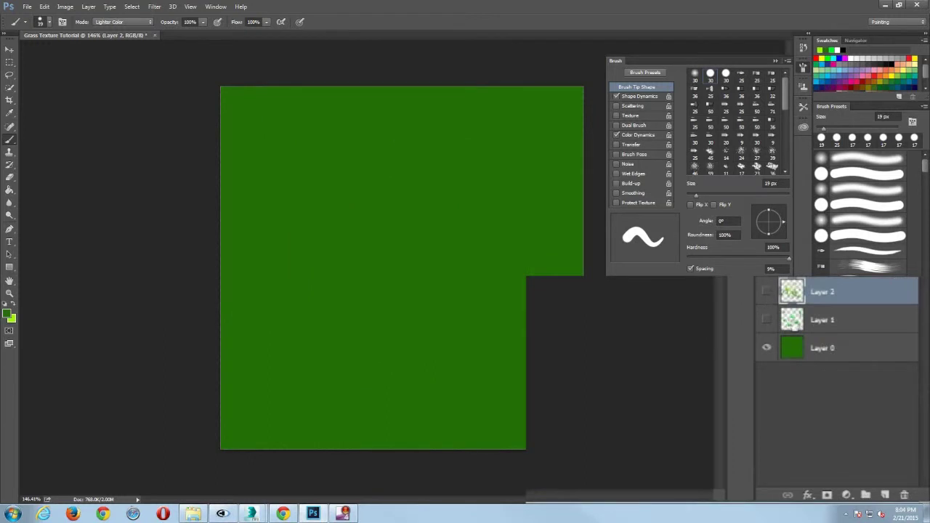
- Add a new Layer 3 and scatter short light-green blades across the upper, middle and bottom rows
click(900, 500)
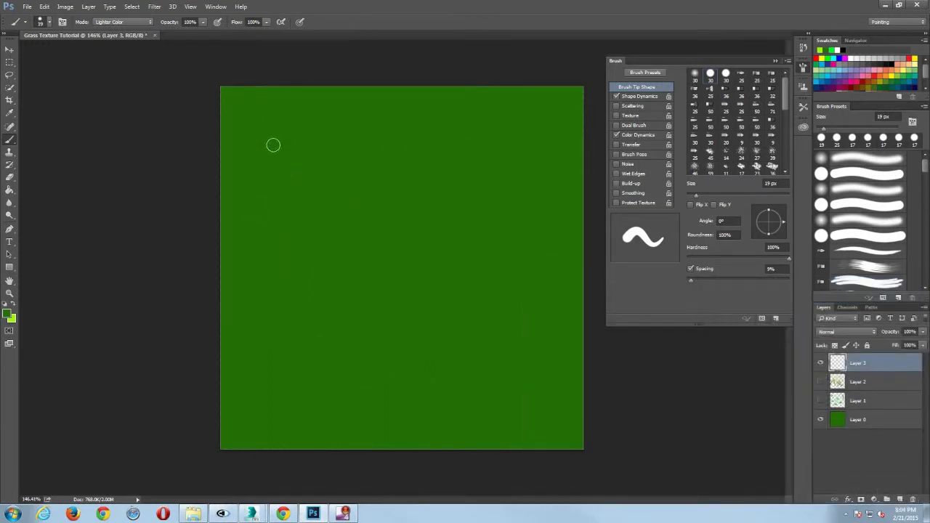
drag(259, 210, 277, 135)
drag(317, 212, 334, 135)
drag(425, 240, 443, 166)
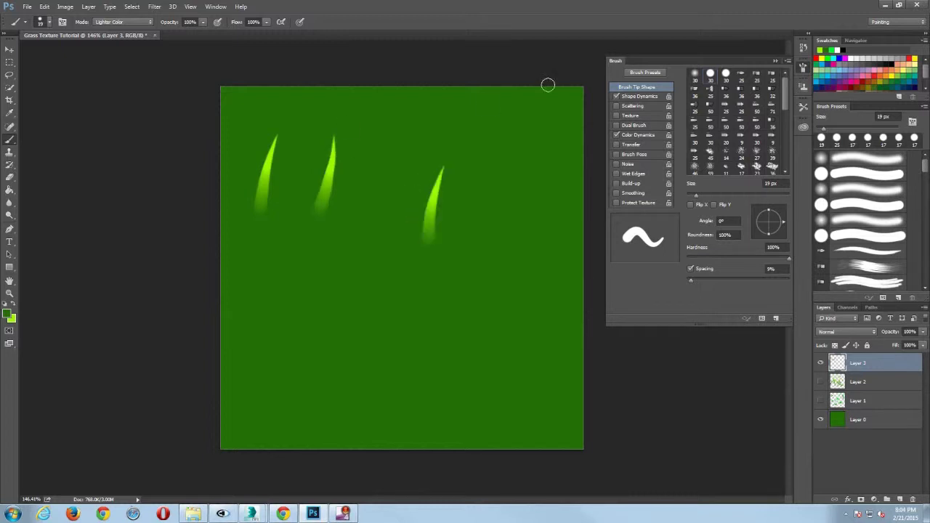
drag(542, 199, 509, 131)
drag(382, 187, 417, 123)
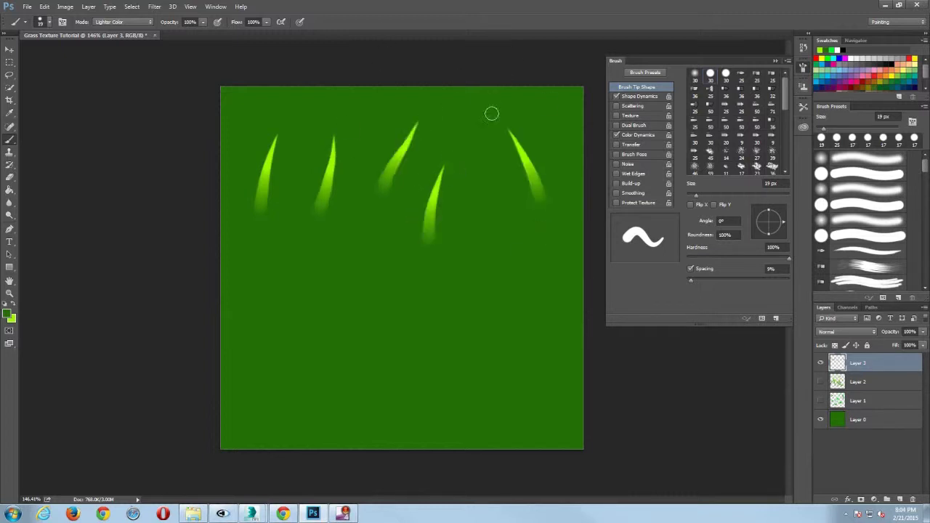
drag(292, 332, 306, 255)
drag(364, 323, 382, 254)
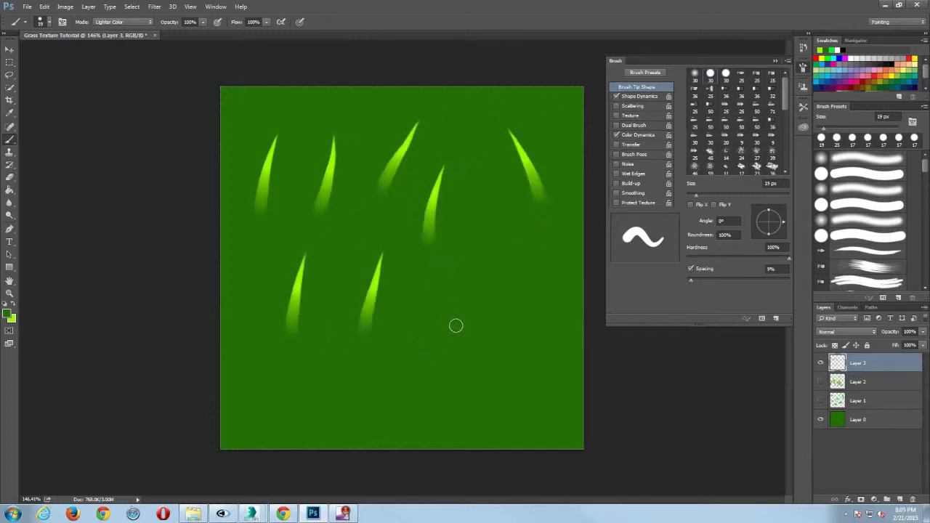
drag(456, 329, 488, 256)
drag(538, 352, 513, 279)
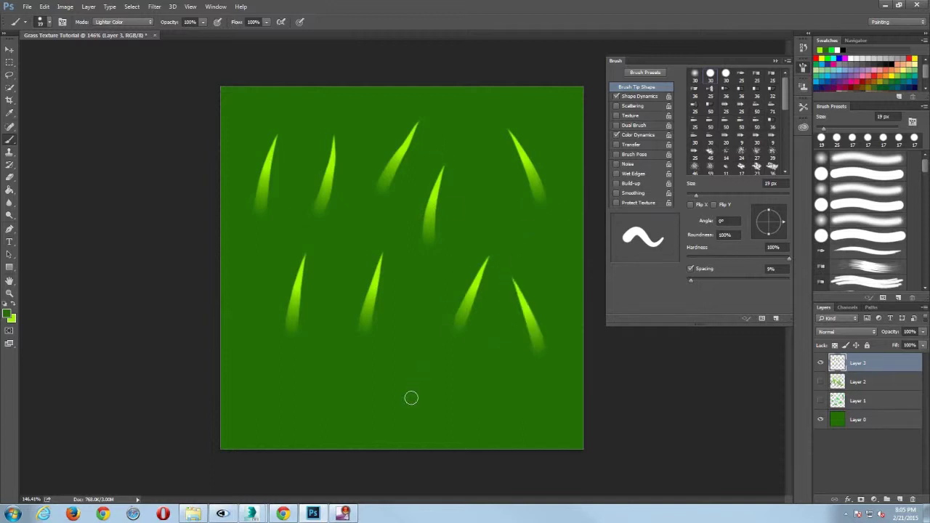
drag(298, 412, 367, 374)
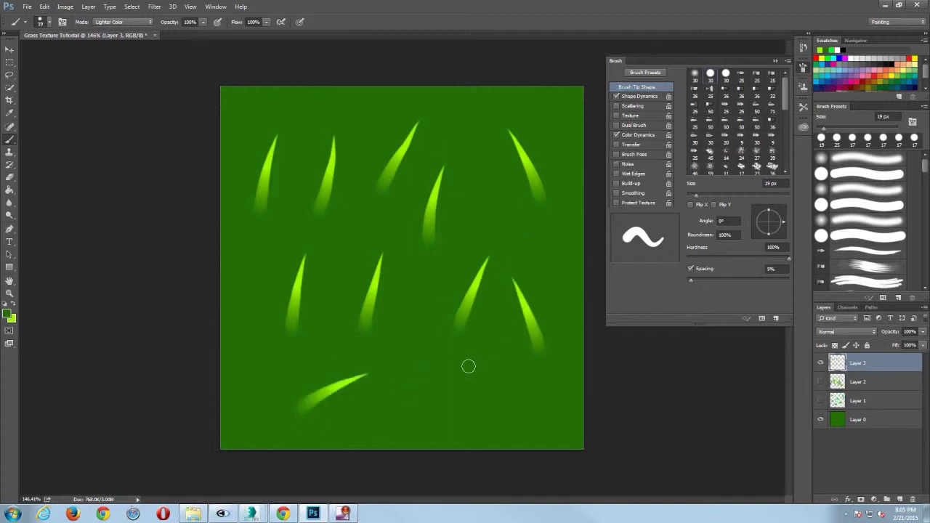
drag(403, 404, 459, 354)
drag(501, 400, 501, 327)
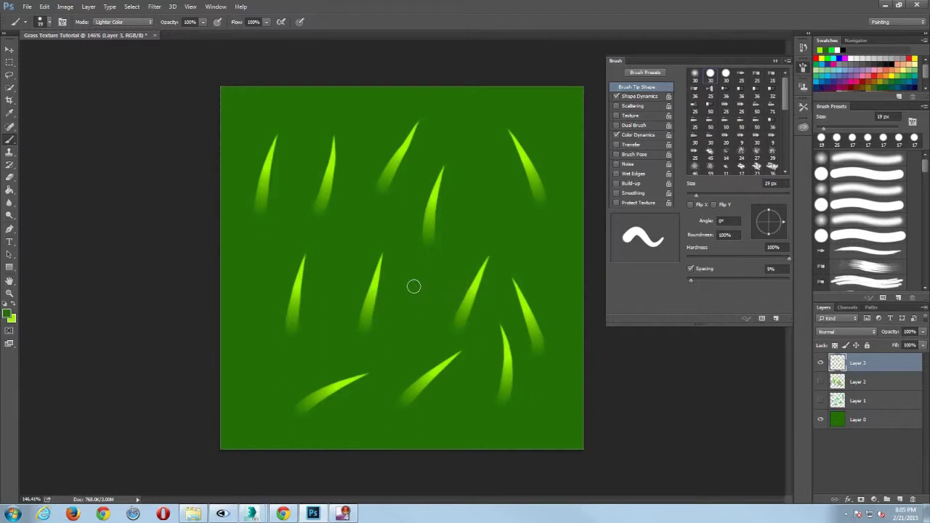
- Fill the remaining gaps with more short blades at varied angles until the canvas is covered
drag(427, 314, 388, 251)
drag(341, 299, 330, 226)
drag(542, 228, 466, 216)
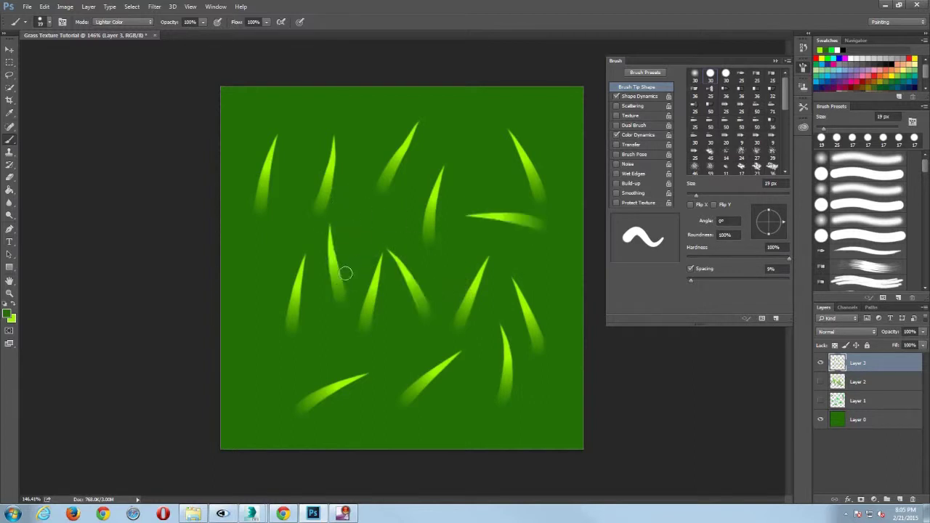
mouse_move(394, 219)
mouse_down()
mouse_move(288, 264)
mouse_move(328, 298)
mouse_up()
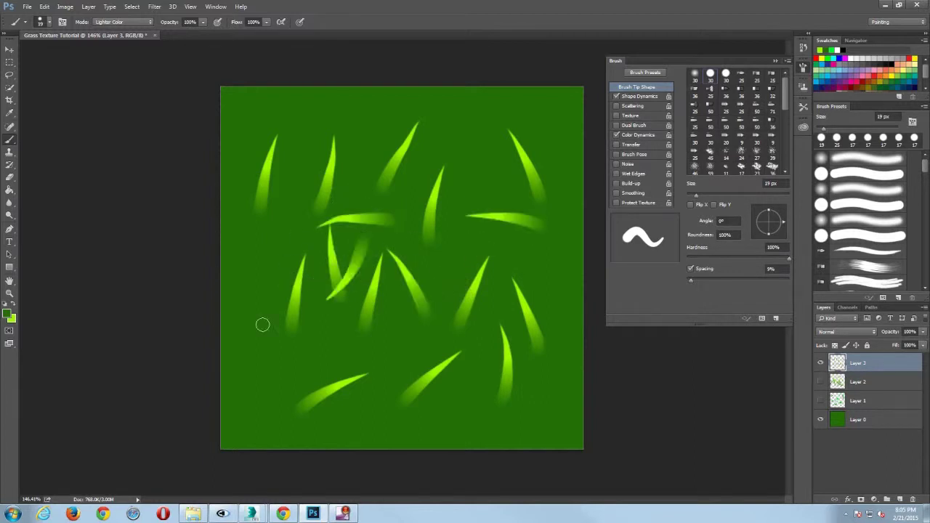
drag(300, 173, 249, 215)
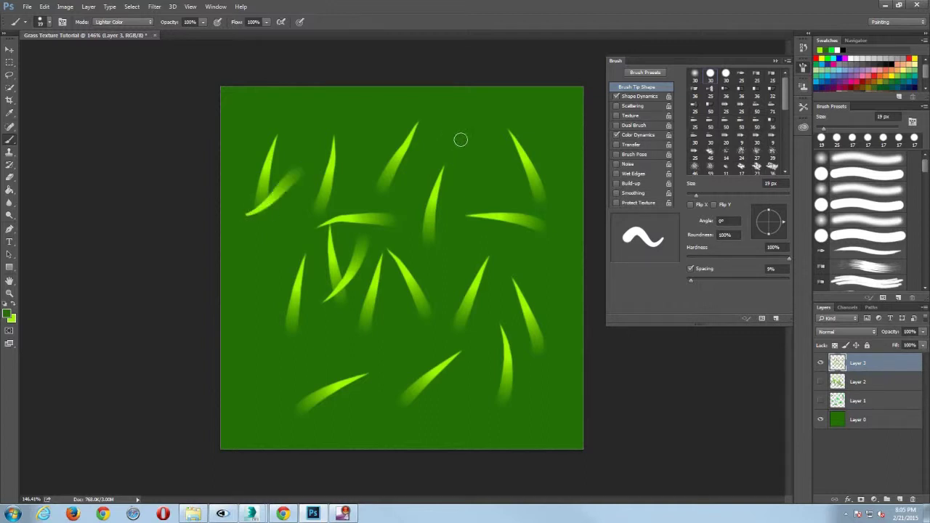
drag(458, 121, 413, 160)
mouse_move(550, 109)
mouse_down()
mouse_move(518, 210)
mouse_move(470, 230)
mouse_move(502, 263)
mouse_up()
drag(405, 251, 469, 216)
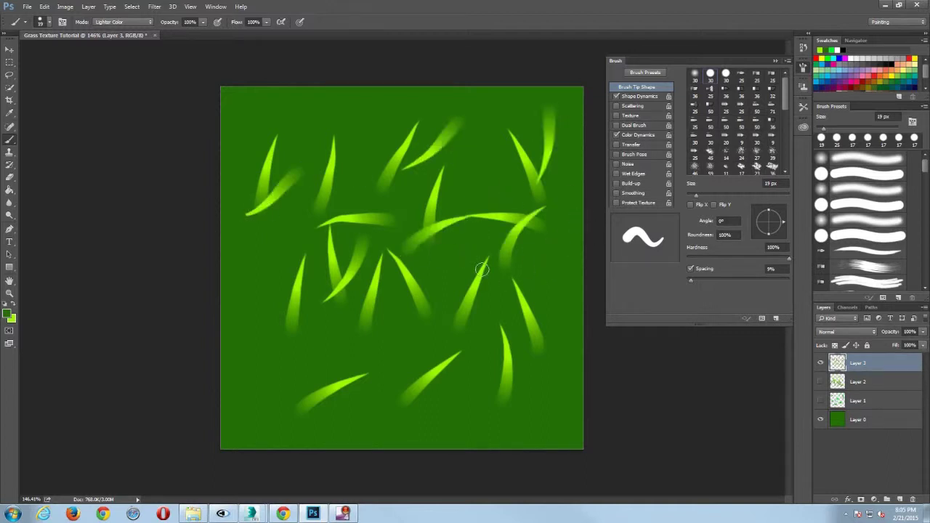
drag(436, 266, 471, 318)
drag(244, 274, 274, 340)
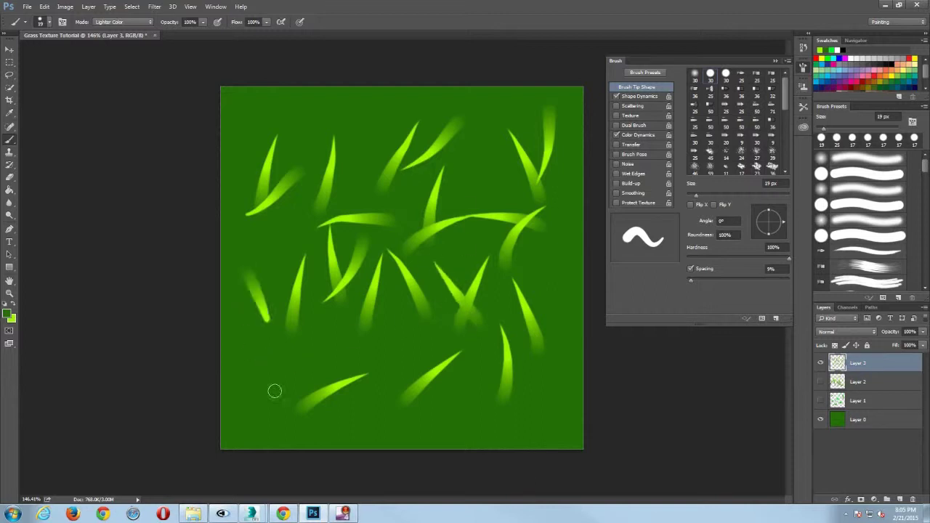
drag(250, 384, 325, 372)
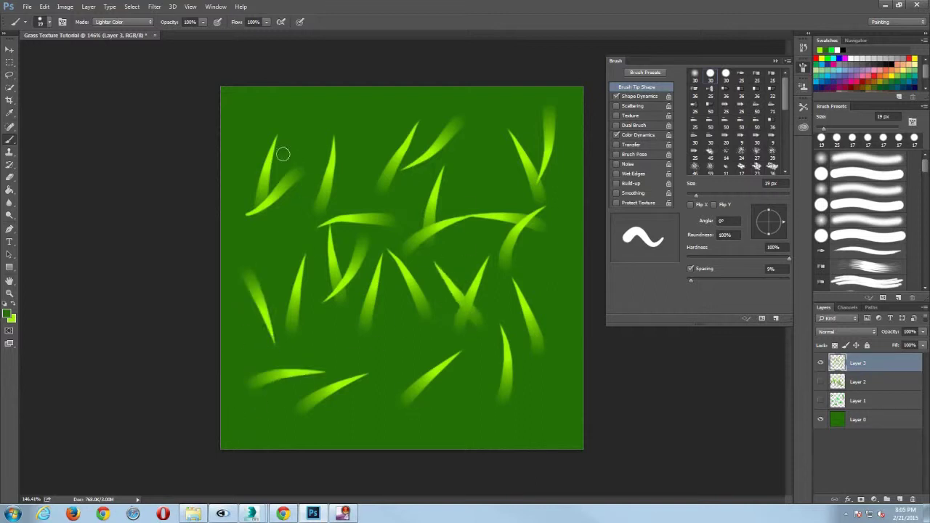
drag(279, 133, 354, 133)
drag(436, 112, 510, 131)
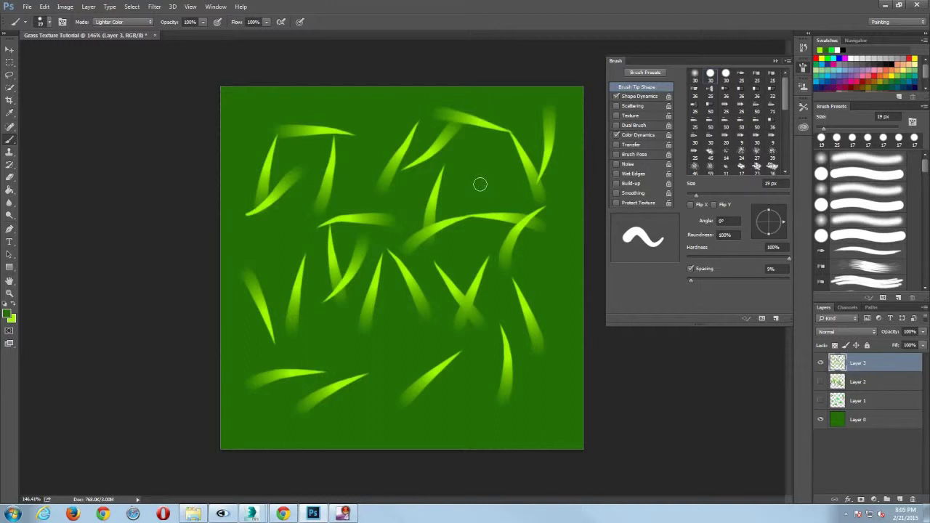
drag(566, 391, 496, 408)
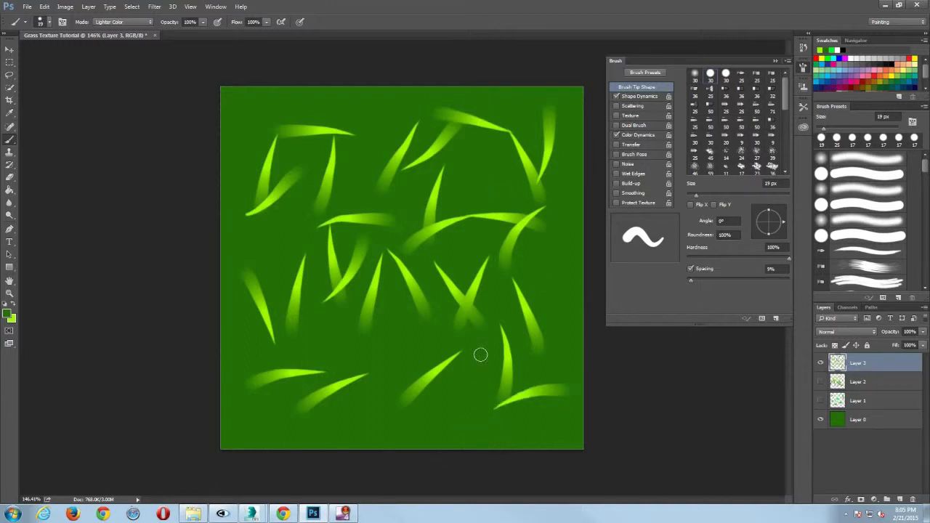
drag(481, 354, 458, 425)
drag(410, 336, 405, 407)
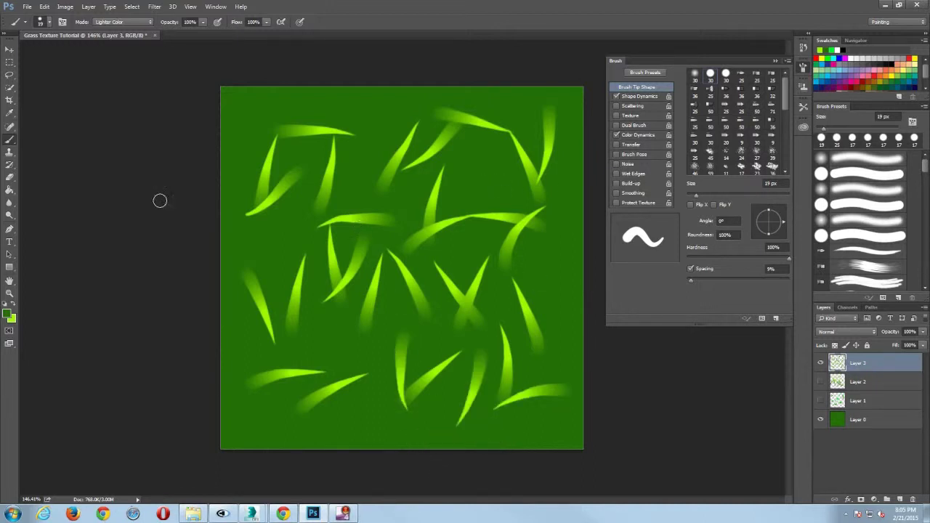
- Rotate the canvas 90° counter-clockwise
click(75, 6)
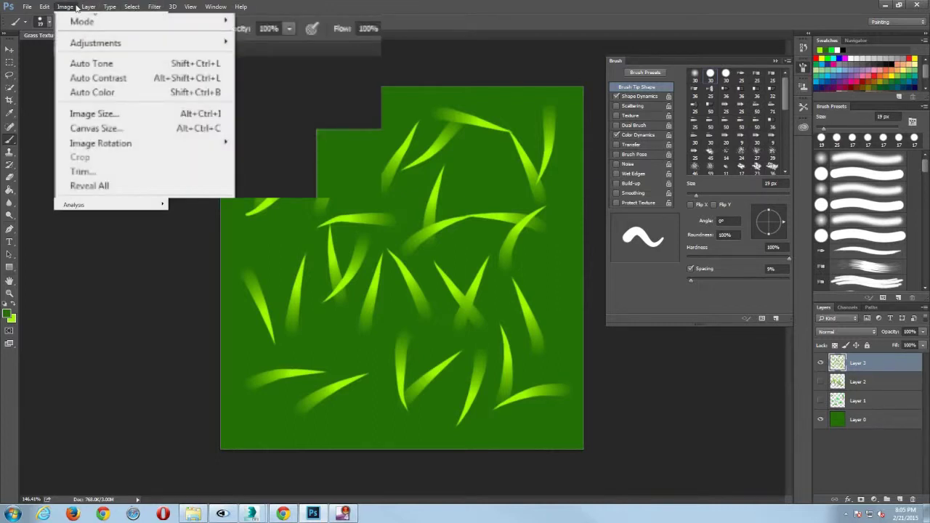
mouse_move(95, 149)
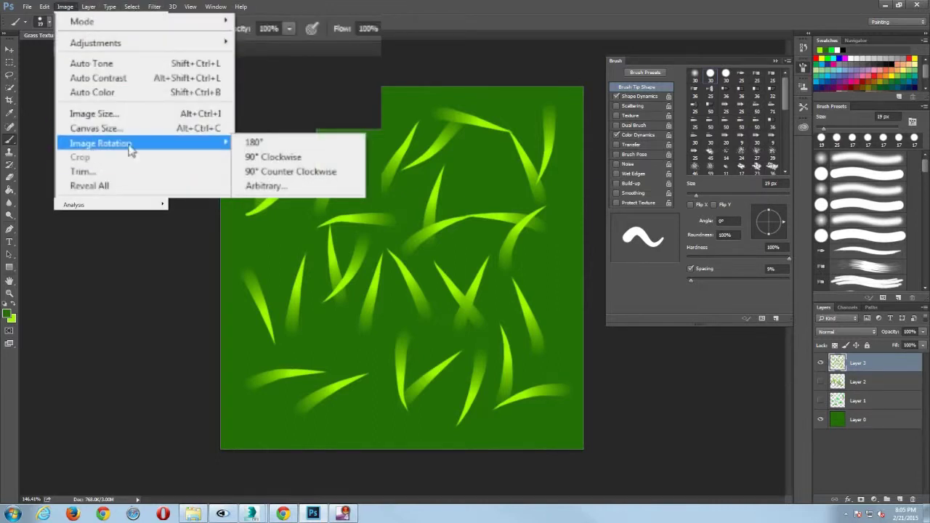
click(285, 171)
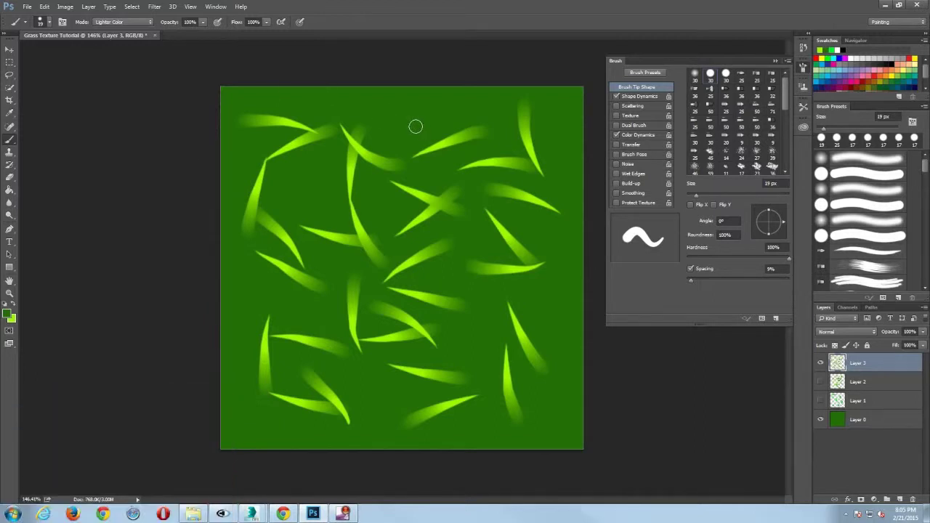
- Paint seven yellow-green grass blades across the upper, right and lower-left areas of Layer 3
drag(392, 109, 383, 186)
drag(314, 125, 316, 200)
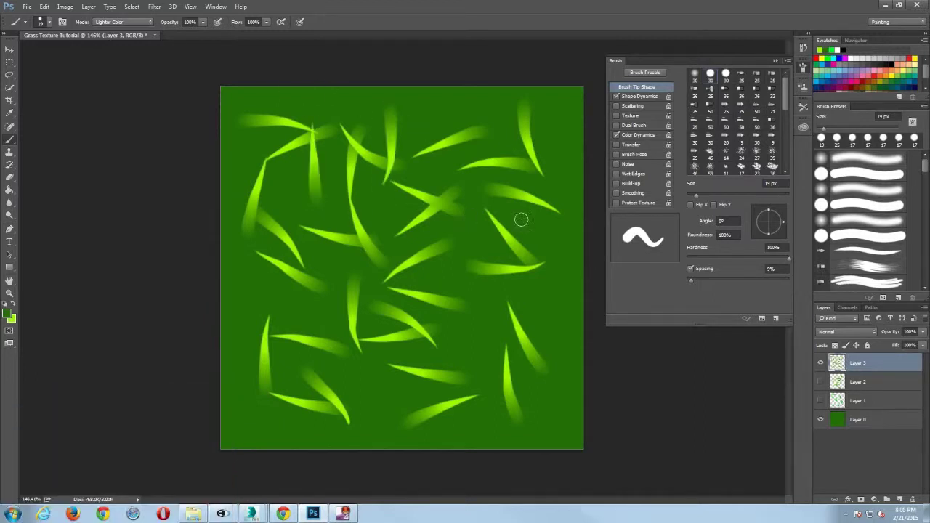
mouse_move(529, 222)
mouse_down()
mouse_move(507, 164)
mouse_move(439, 175)
mouse_up()
drag(546, 323, 551, 246)
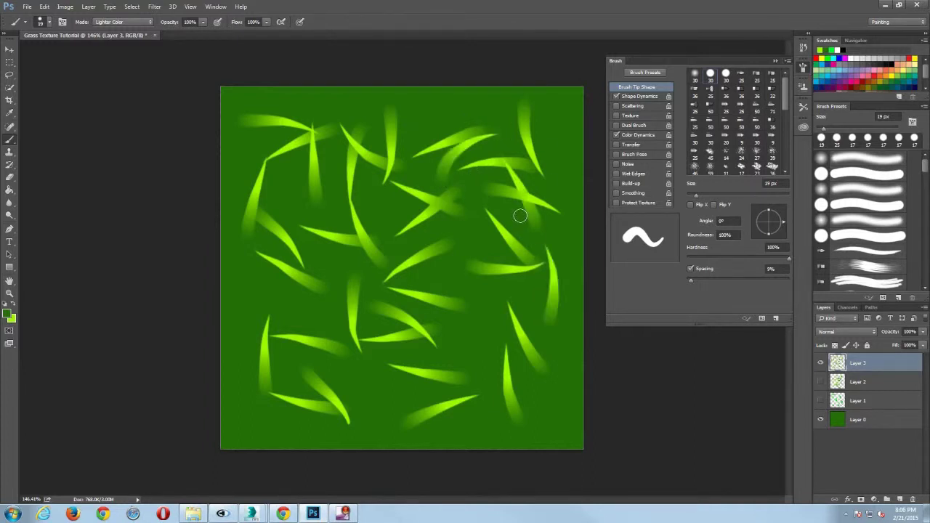
drag(481, 233, 481, 367)
drag(543, 341, 522, 415)
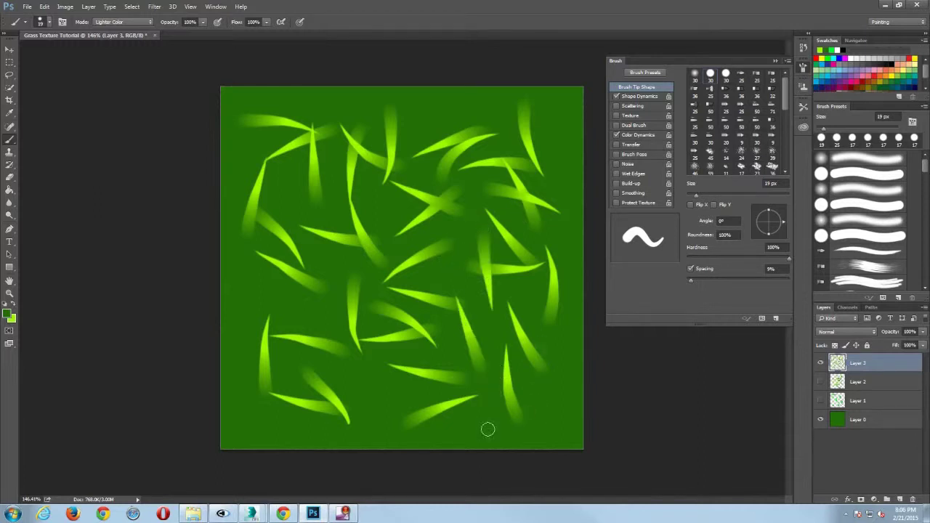
drag(270, 296, 228, 353)
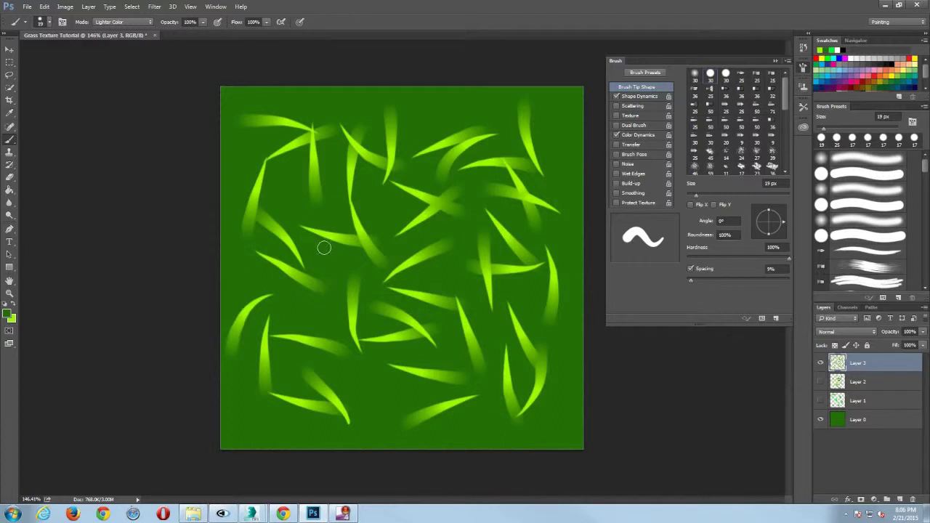
- Add seven more blades near the top and lower right, plus an upright one near the bottom centre
drag(294, 211, 314, 149)
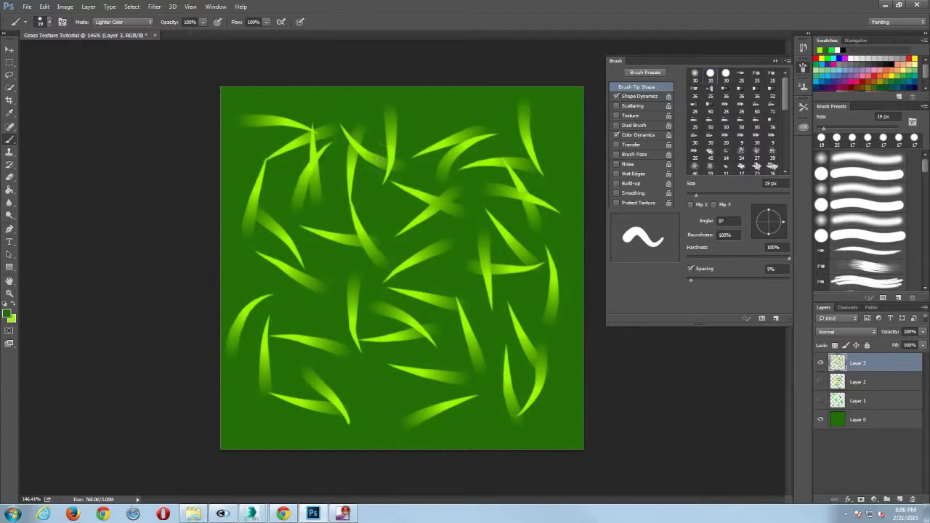
drag(479, 190, 472, 125)
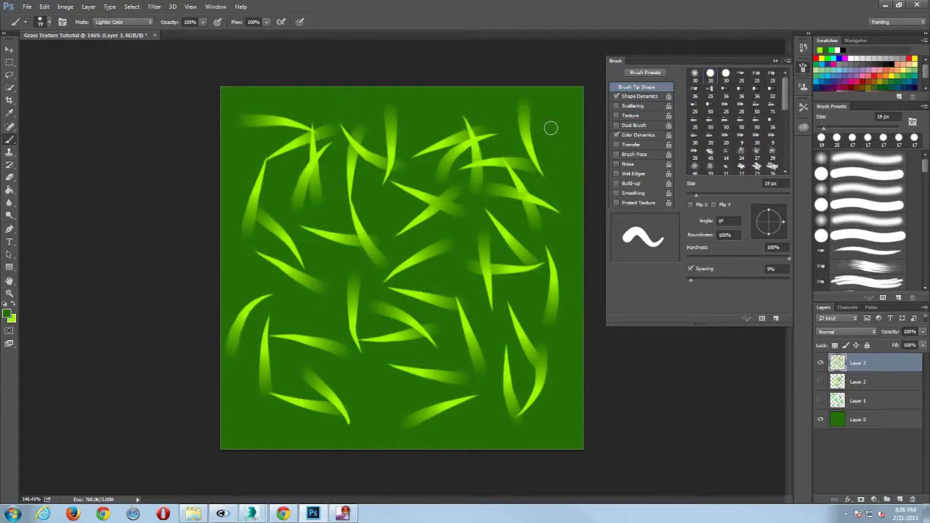
drag(550, 128, 571, 185)
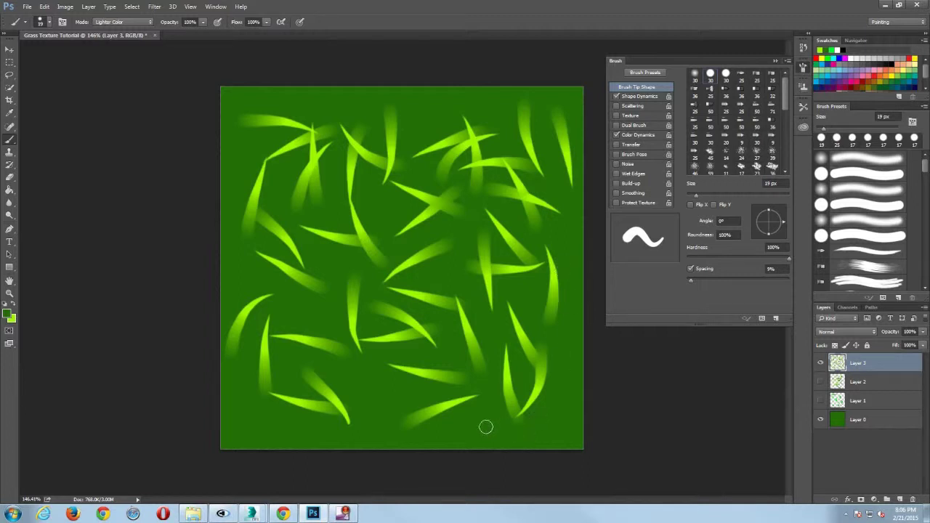
drag(482, 384, 496, 328)
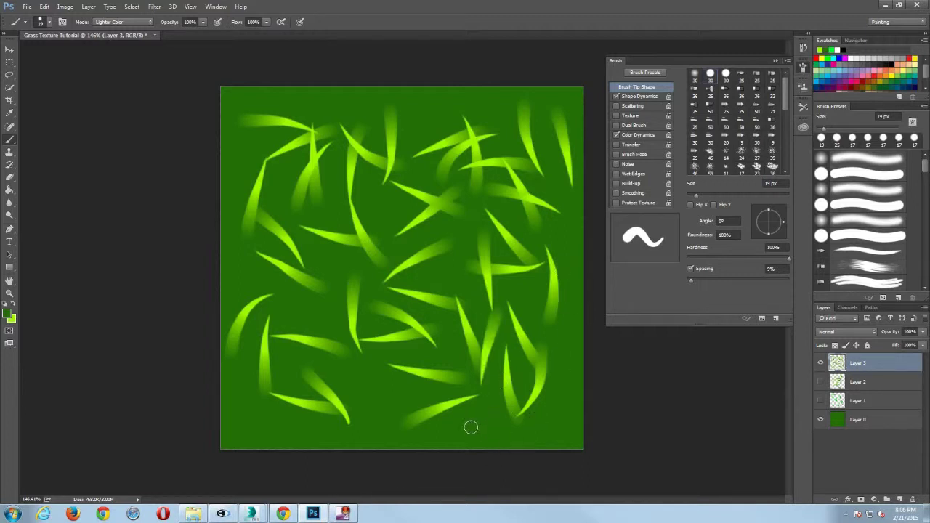
drag(477, 427, 527, 378)
drag(571, 416, 520, 374)
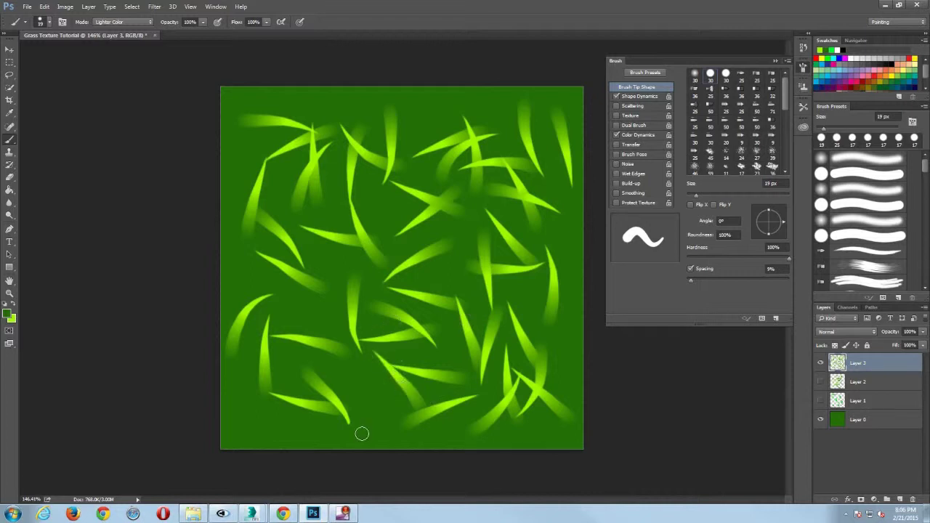
drag(385, 343, 401, 401)
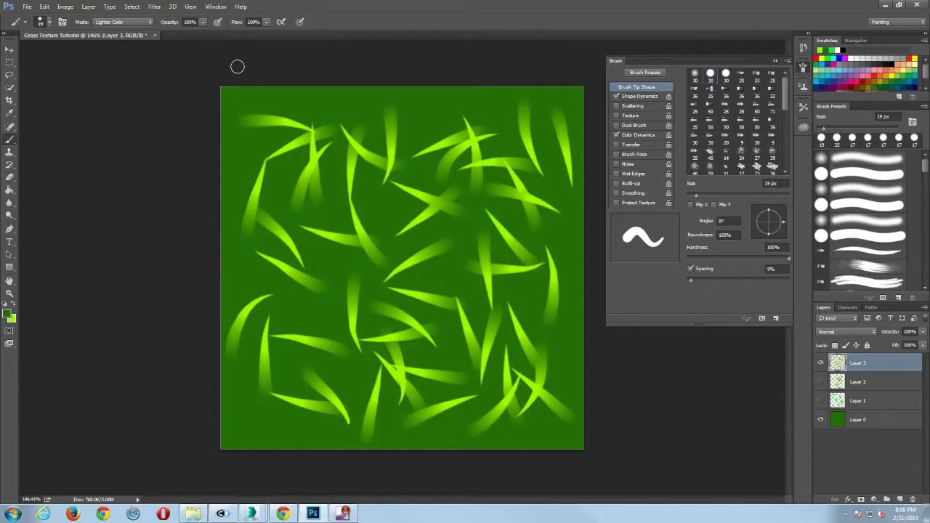
- Offset Layer 3 by +275 px horizontally and +239 px vertically using Wrap Around
click(155, 6)
mouse_move(204, 260)
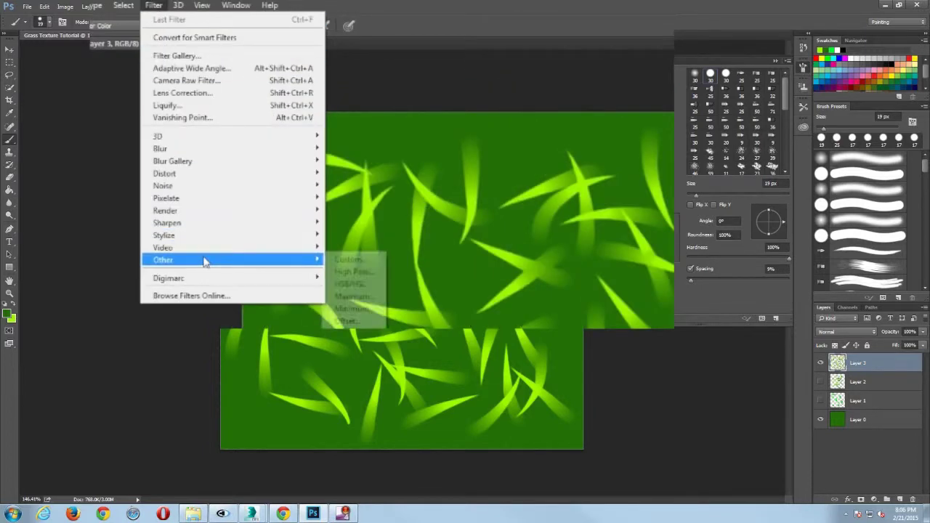
click(344, 323)
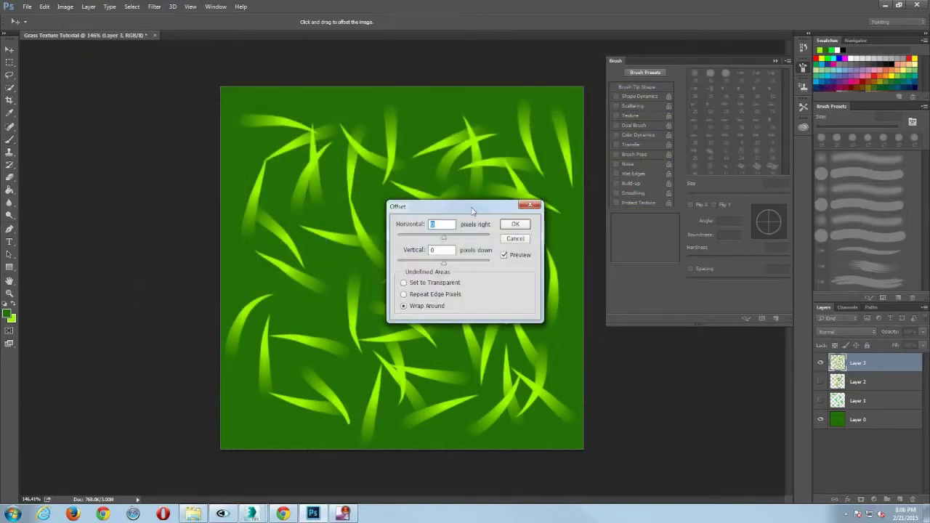
drag(475, 213, 700, 134)
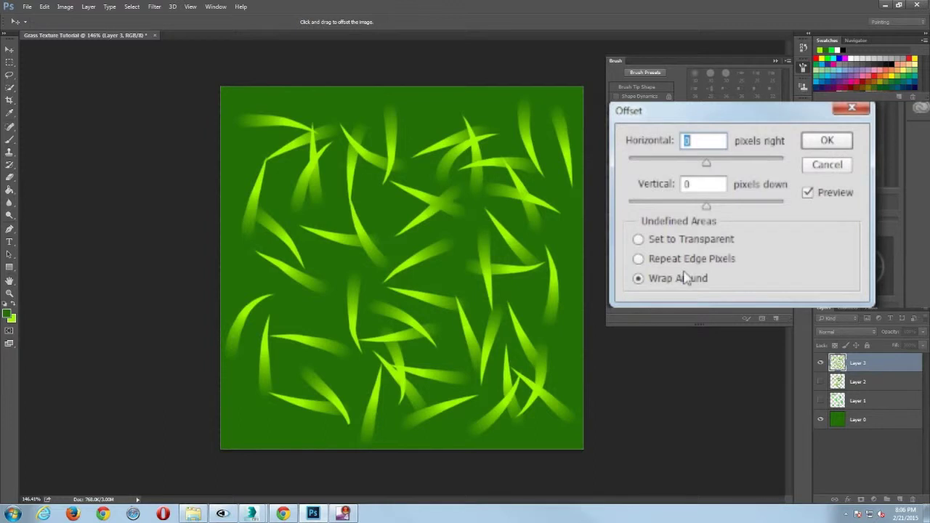
drag(706, 163, 719, 164)
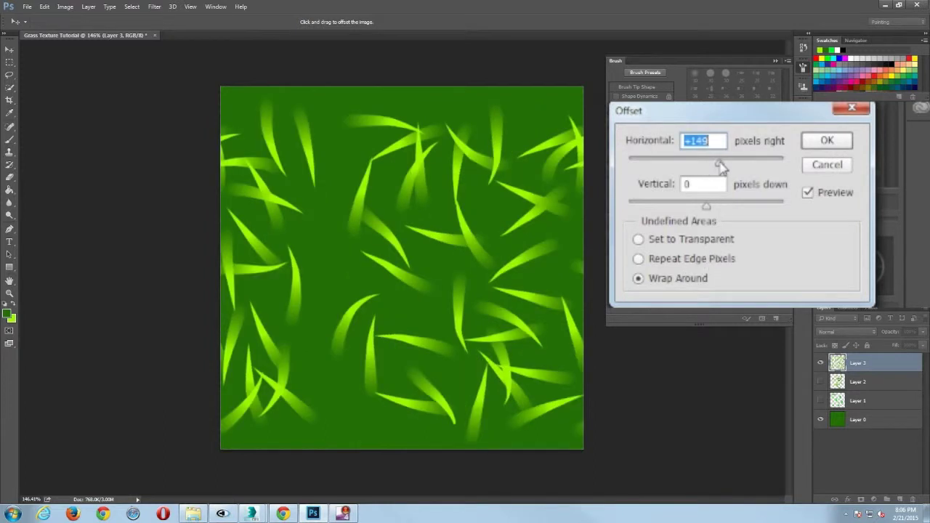
click(639, 260)
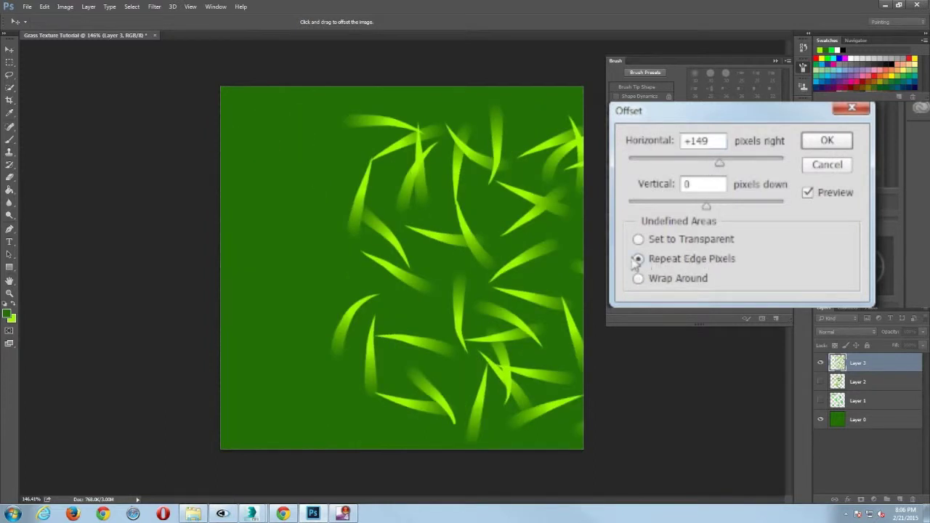
click(637, 240)
click(637, 279)
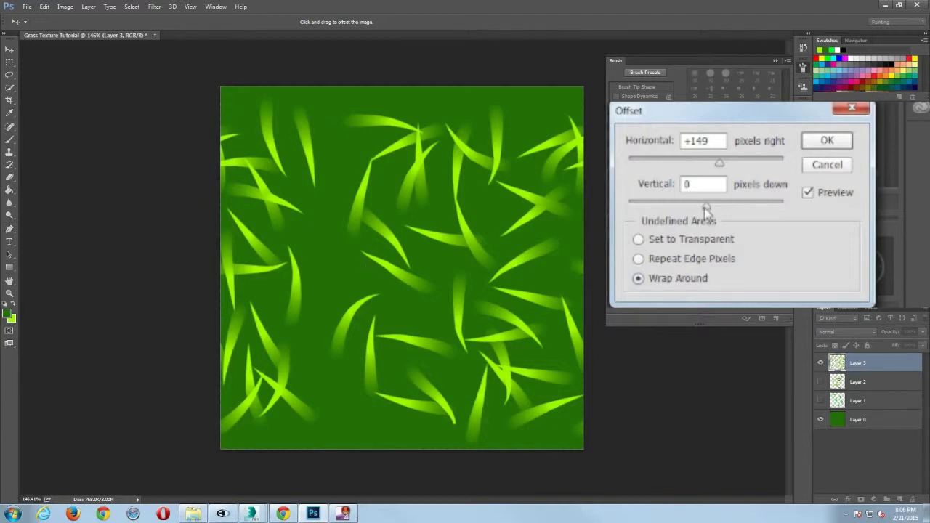
drag(705, 207, 729, 208)
drag(721, 164, 731, 166)
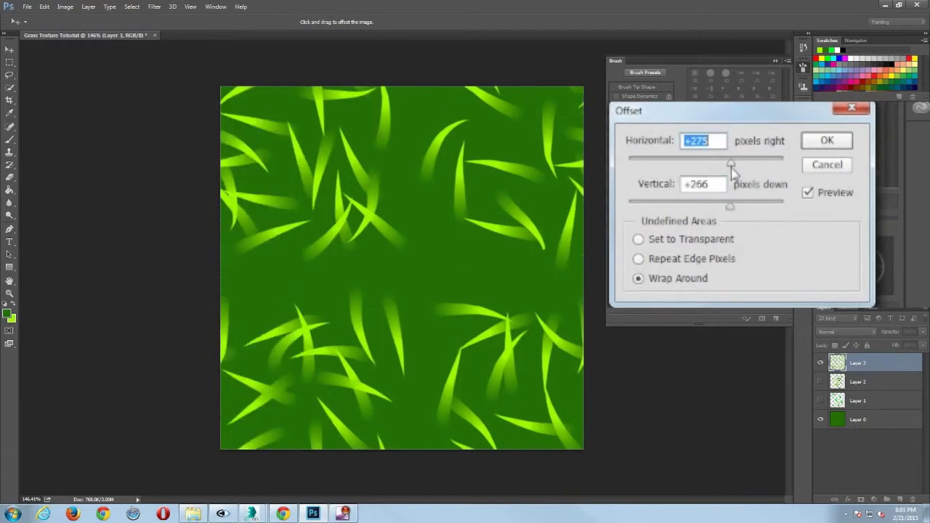
drag(729, 211, 726, 209)
click(826, 141)
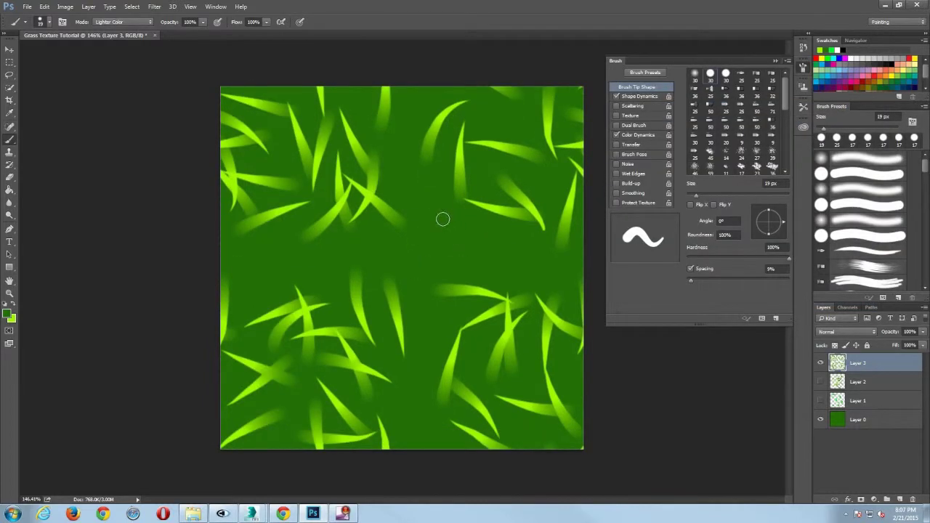
- Paint grass blades into the right, central, left-middle and lower-middle gaps
drag(465, 266, 424, 210)
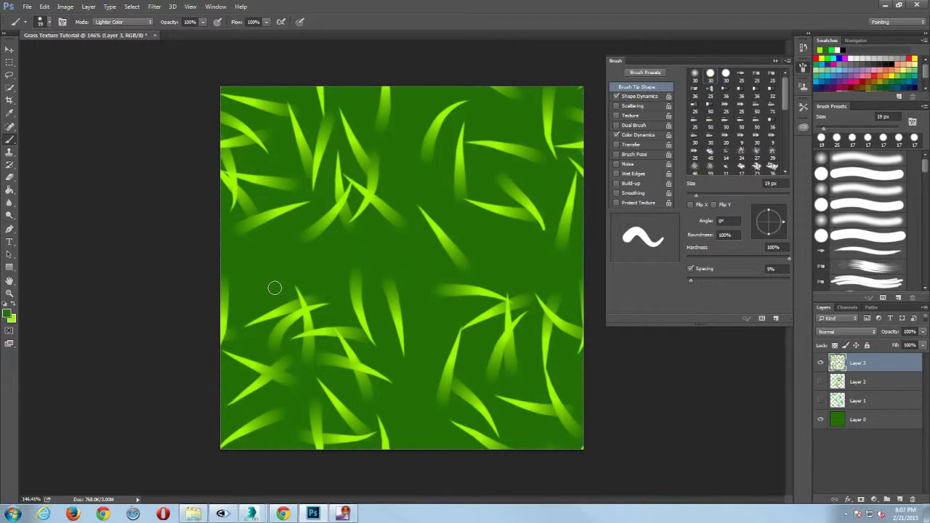
drag(274, 289, 310, 224)
drag(416, 139, 407, 218)
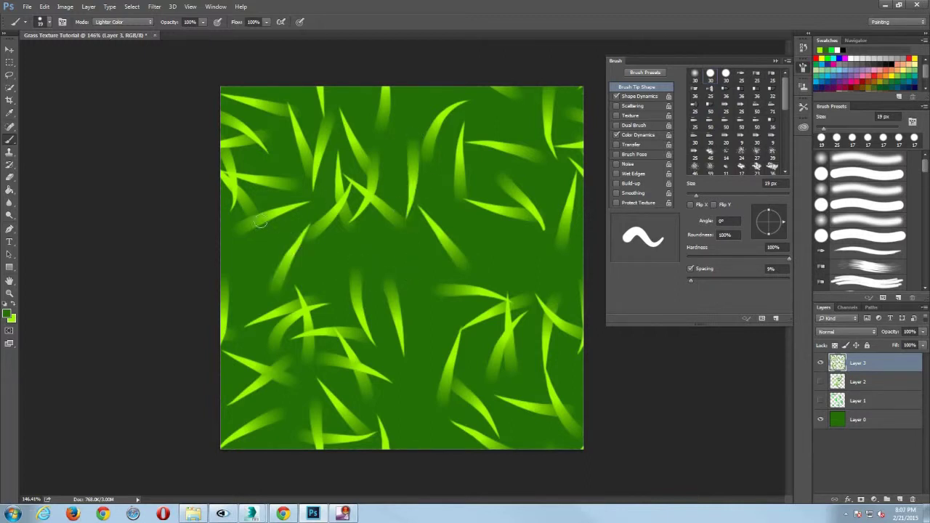
drag(270, 232, 328, 268)
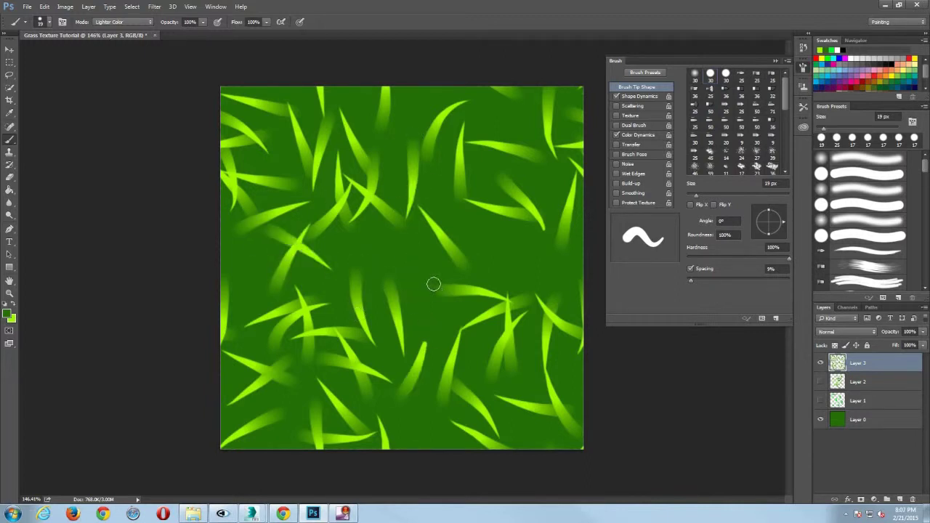
drag(448, 344, 420, 392)
drag(446, 441, 382, 400)
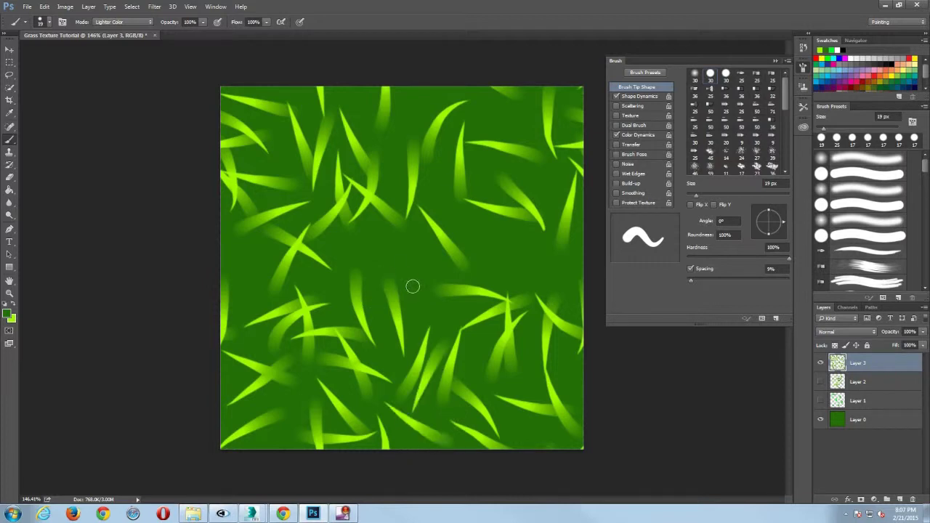
drag(465, 279, 429, 334)
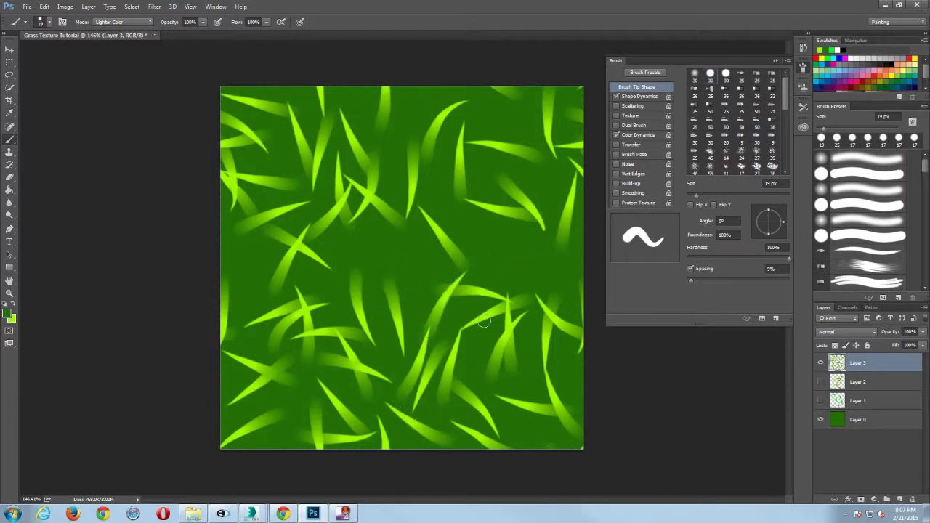
drag(486, 309, 505, 243)
- Cover the central seam and upper gaps with more grass blades
drag(537, 272, 509, 226)
drag(380, 271, 427, 211)
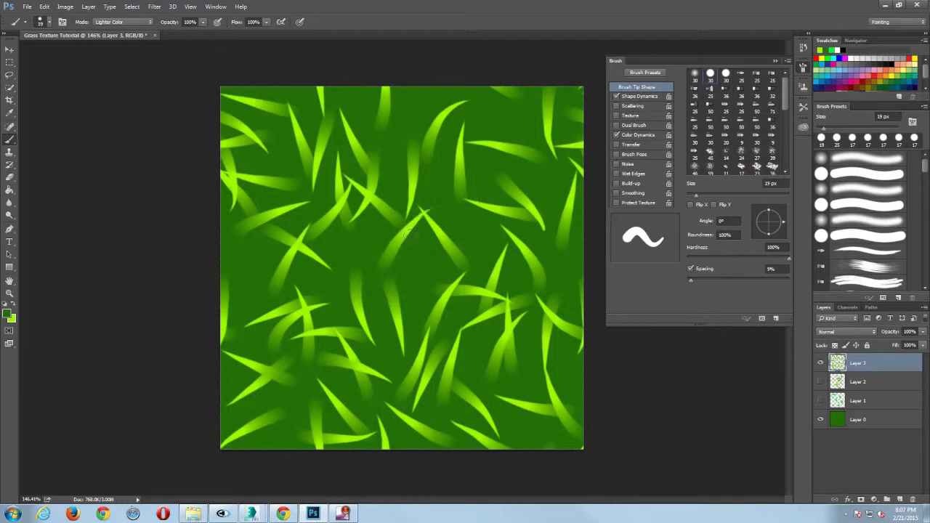
drag(356, 247, 425, 279)
drag(430, 193, 431, 267)
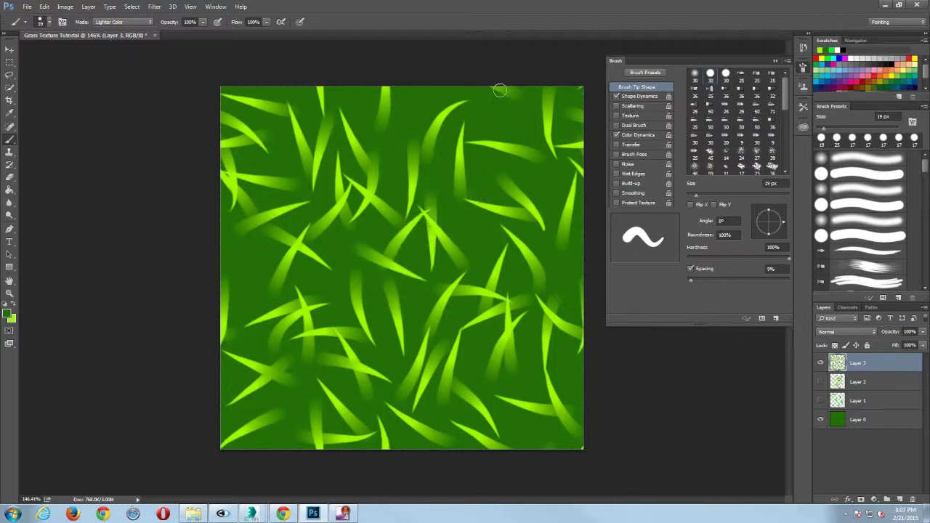
drag(501, 149, 473, 194)
drag(480, 134, 413, 109)
drag(409, 150, 377, 192)
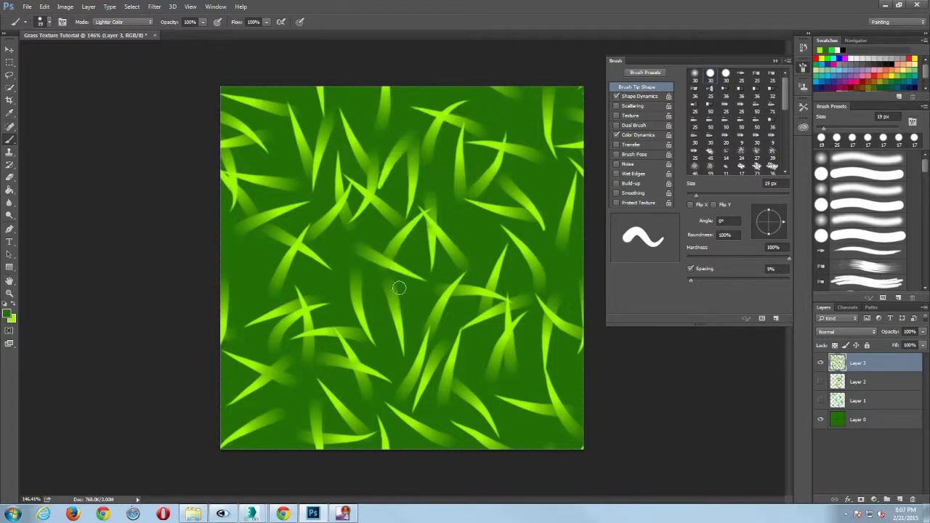
drag(252, 314, 263, 234)
- Add blades at the upper-left, bottom-left, lower-right, upper-right and along the top edge
drag(276, 190, 282, 260)
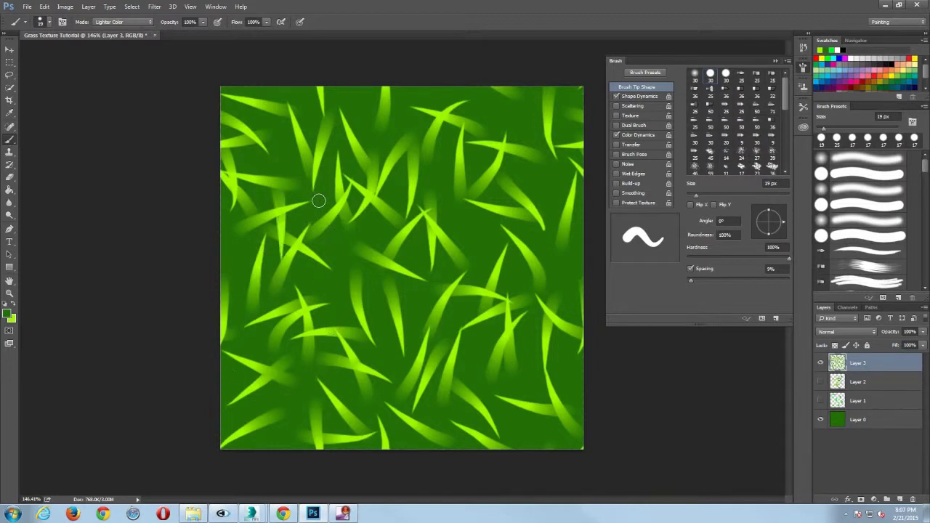
drag(328, 286, 321, 203)
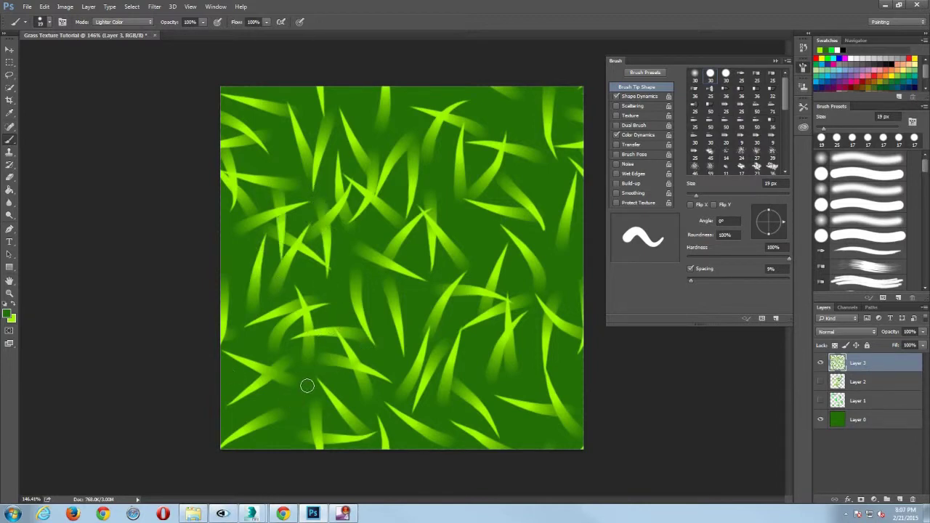
drag(332, 345, 291, 404)
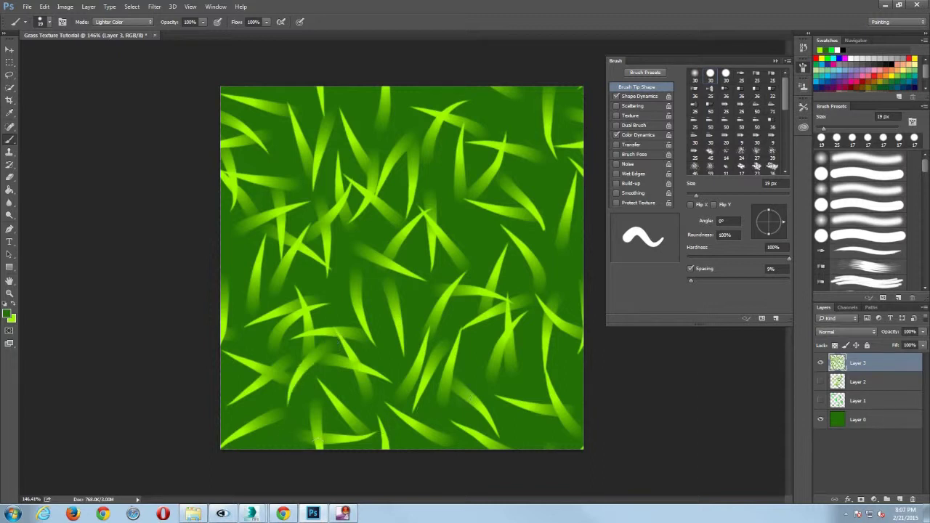
drag(478, 376, 481, 304)
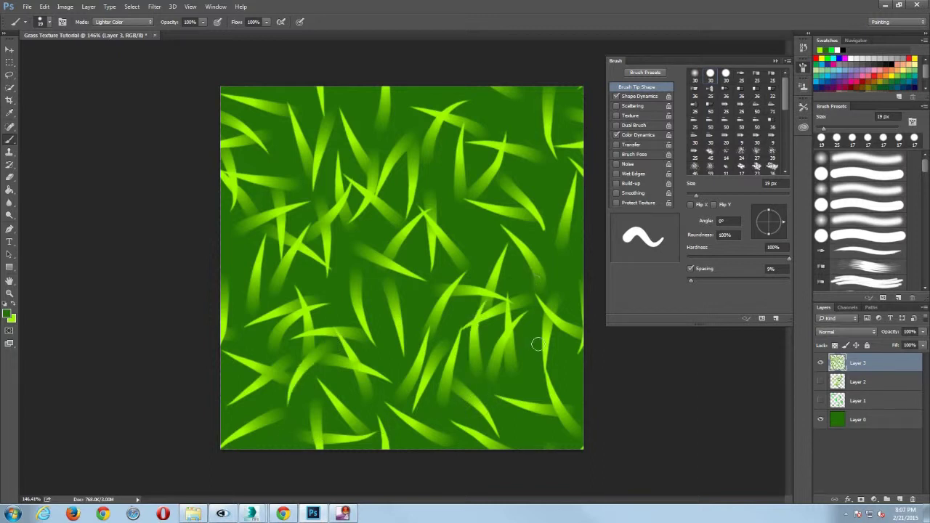
drag(527, 322, 534, 396)
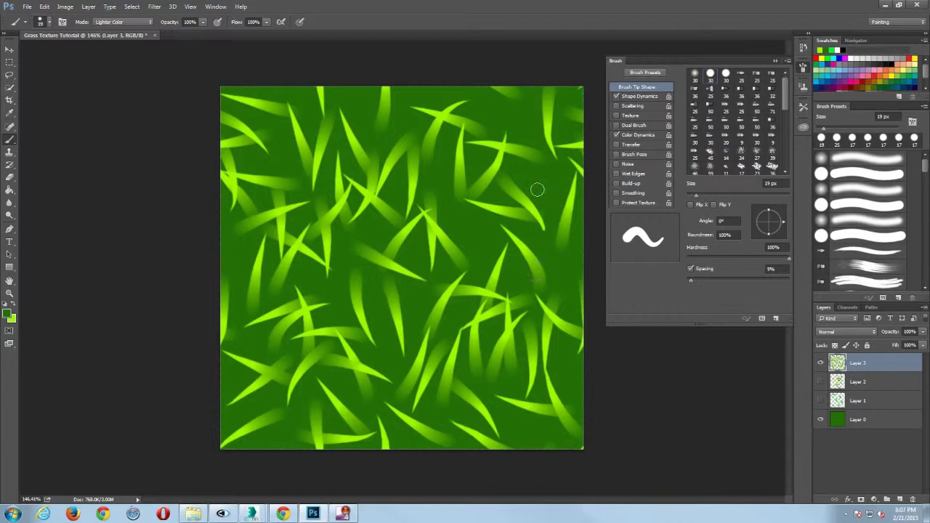
mouse_move(544, 177)
mouse_down()
mouse_move(496, 229)
mouse_move(435, 172)
mouse_up()
drag(510, 111, 436, 102)
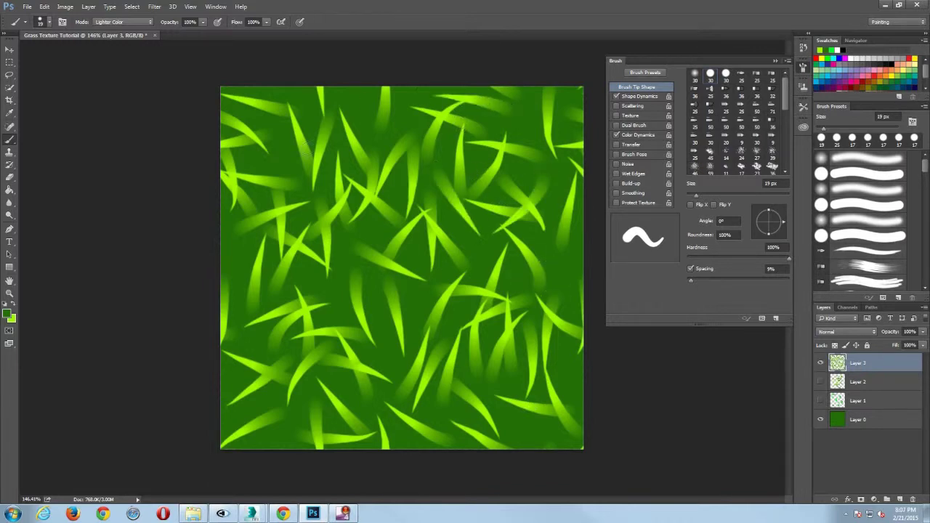
drag(388, 168, 366, 120)
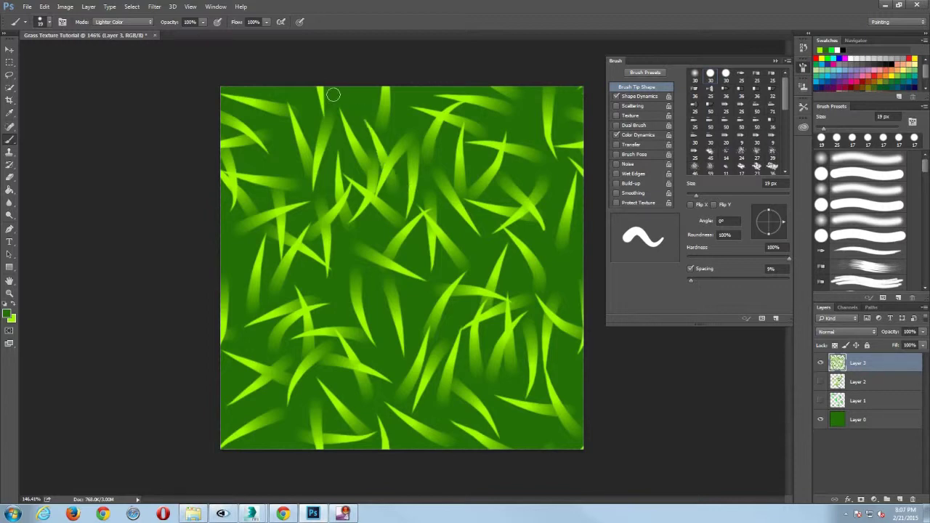
click(154, 7)
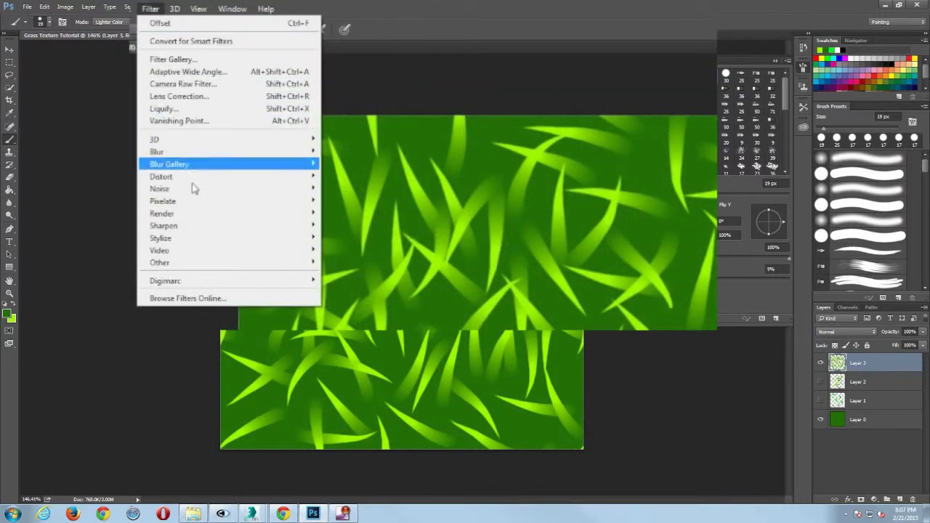
- Reapply the same Offset settings to bring the tile seams into view
mouse_move(200, 263)
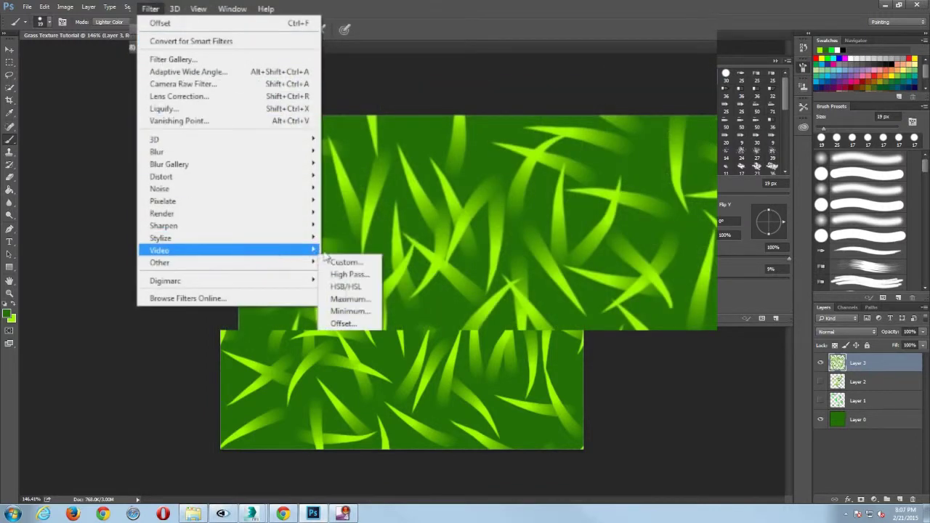
click(339, 324)
click(466, 162)
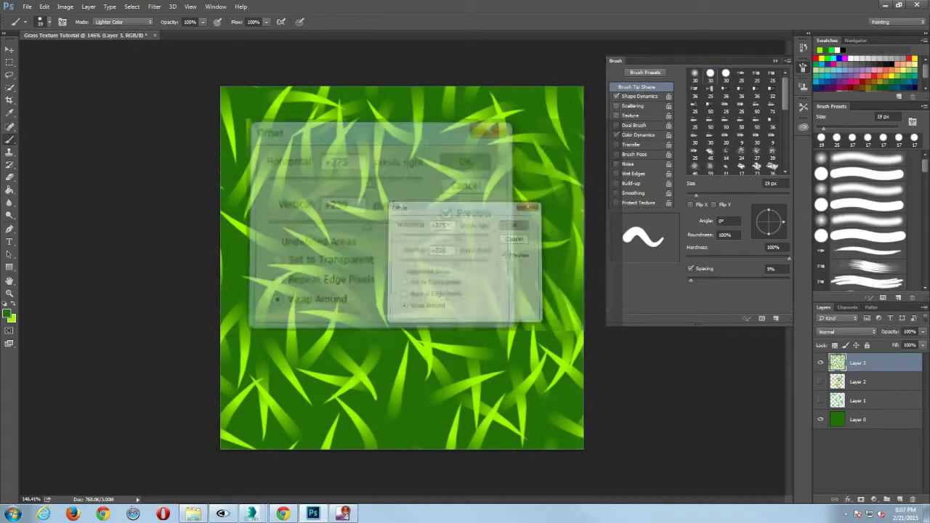
- Paint grass blades over the new centre seam and nearby bare spots
drag(457, 228, 397, 164)
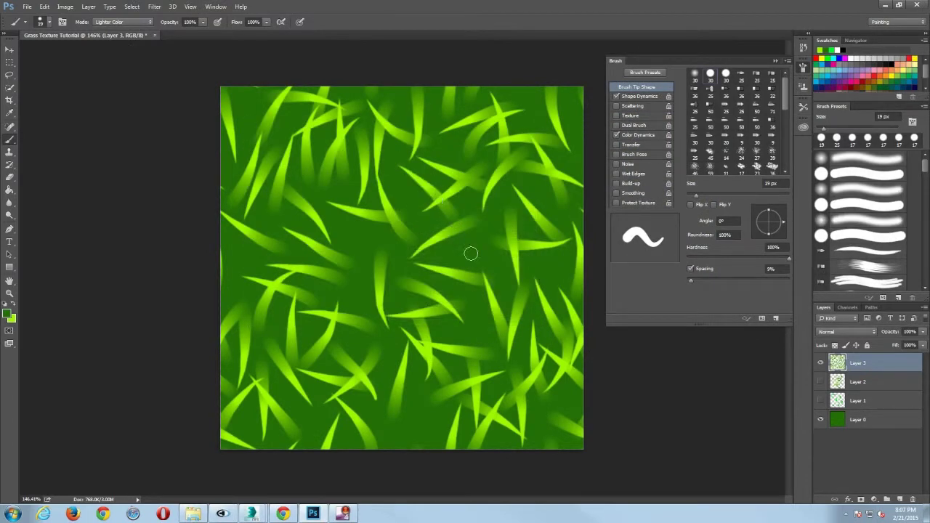
drag(465, 253, 405, 223)
drag(362, 256, 413, 204)
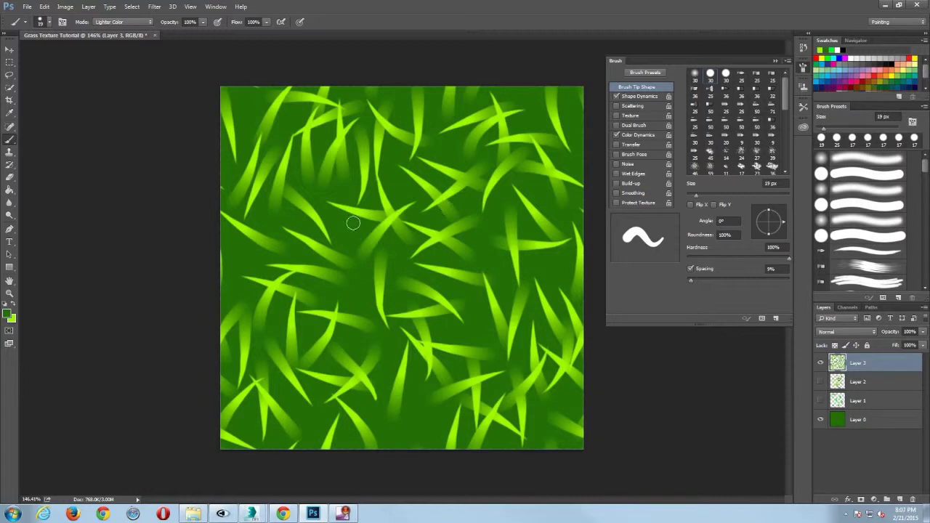
drag(401, 169, 328, 201)
drag(426, 406, 387, 339)
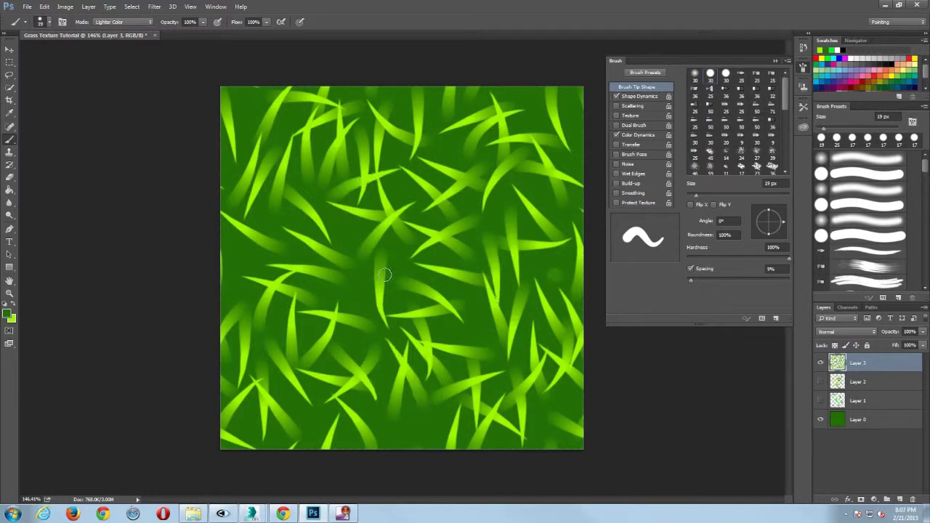
drag(445, 196, 446, 144)
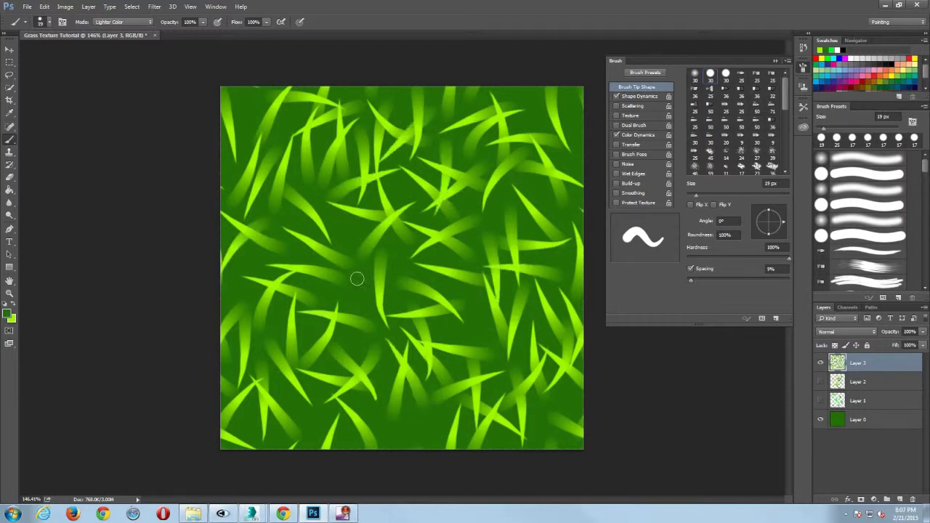
drag(357, 289, 336, 221)
- Fill the last empty gaps across the canvas with more blades, ending near the lower right
drag(426, 429, 457, 391)
drag(389, 367, 351, 303)
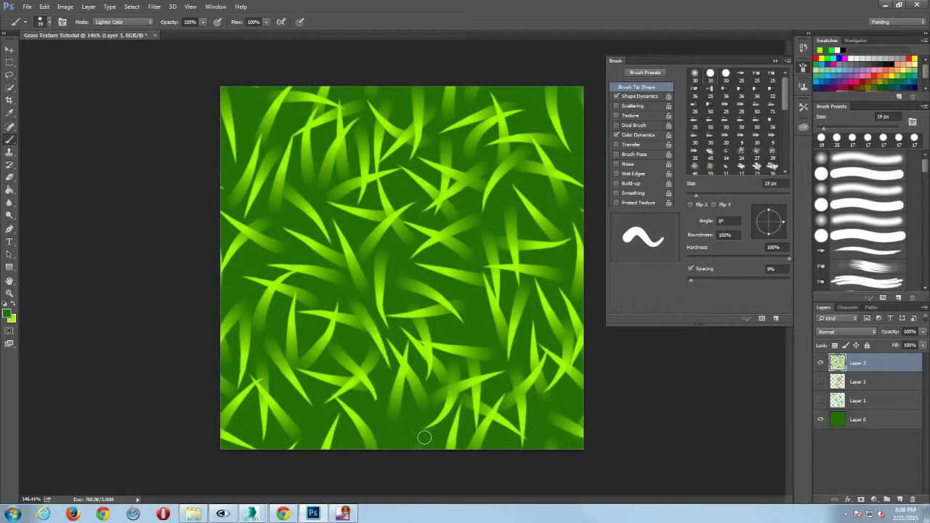
drag(276, 149, 316, 120)
drag(538, 109, 459, 106)
drag(541, 186, 500, 244)
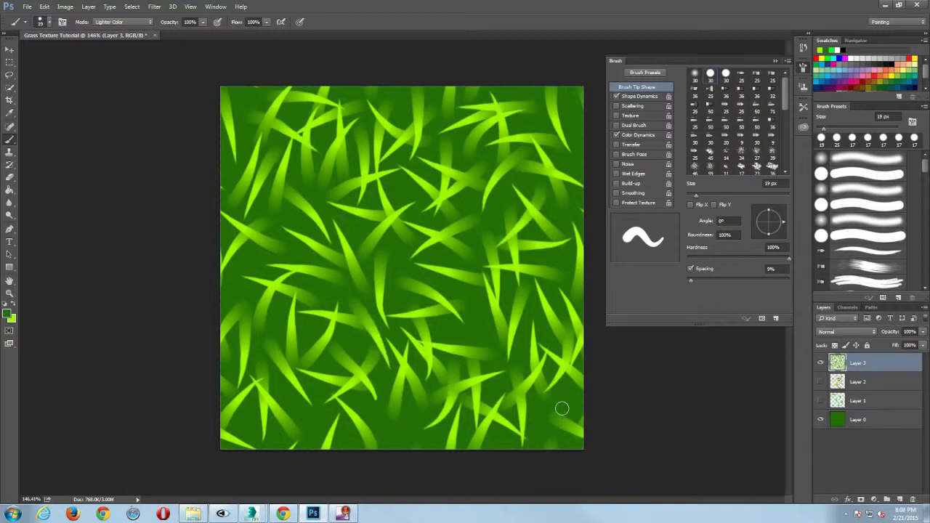
drag(560, 396, 544, 361)
click(156, 7)
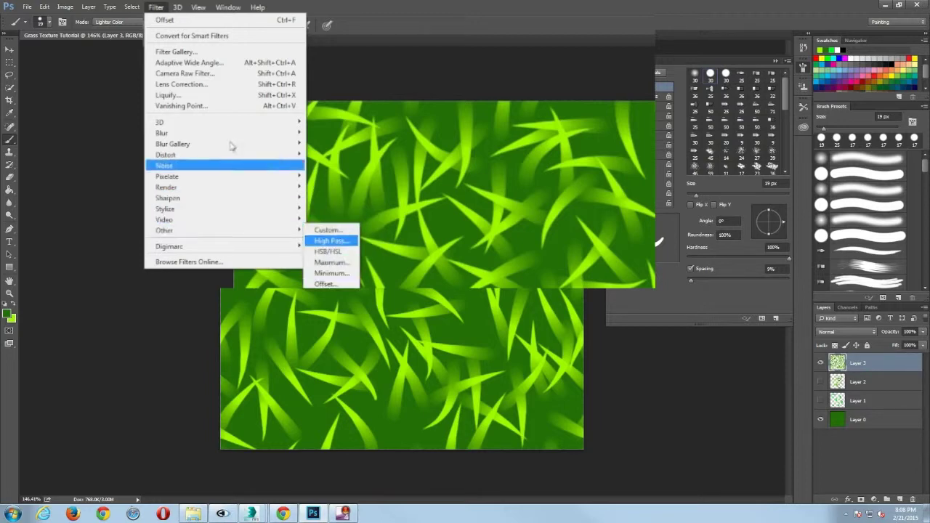
- Reapply the Offset filter and paint blades over the new seam and upper-left area
click(231, 20)
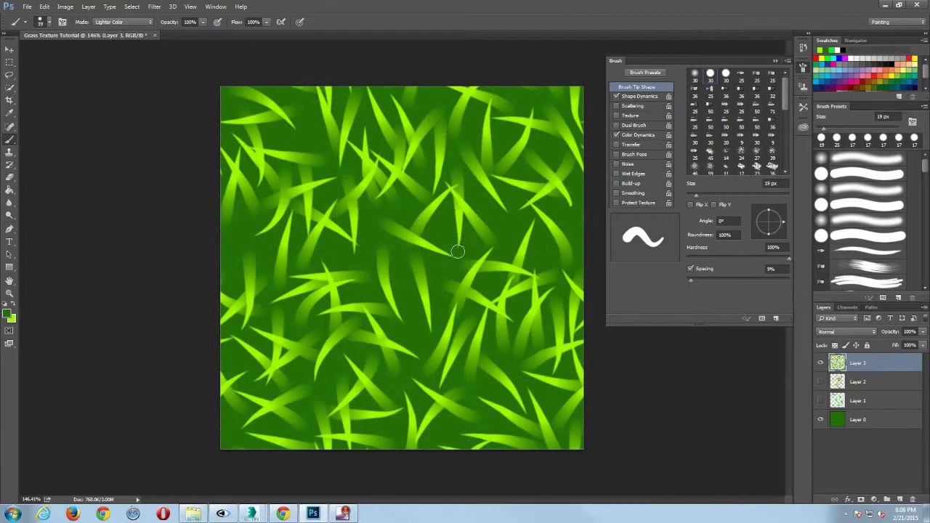
drag(474, 311, 430, 309)
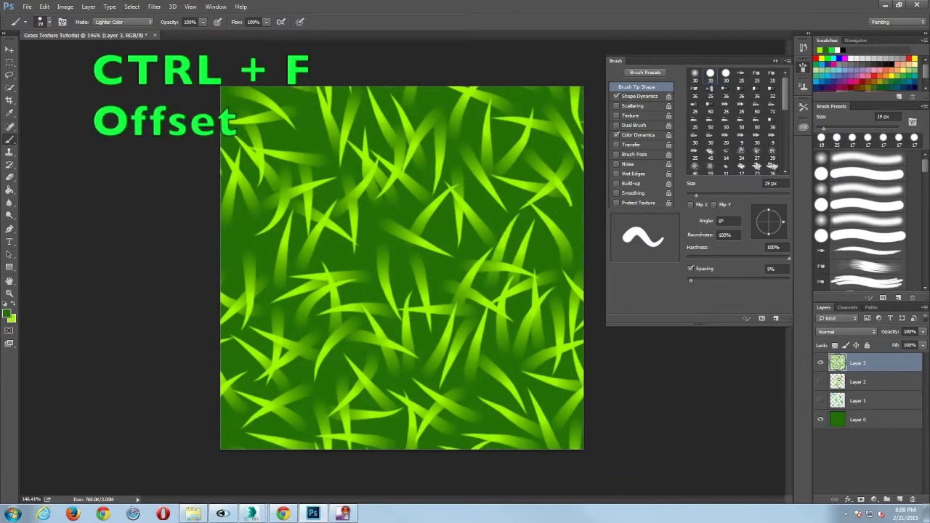
drag(308, 138, 341, 200)
drag(335, 153, 309, 135)
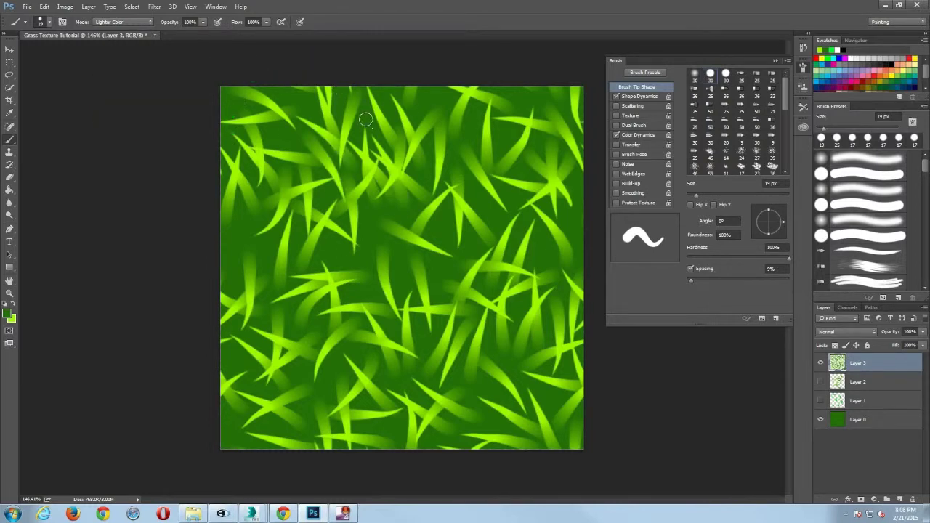
- Paint more blades over bare patches, undoing the last stray stroke
drag(386, 185, 366, 121)
drag(418, 230, 357, 214)
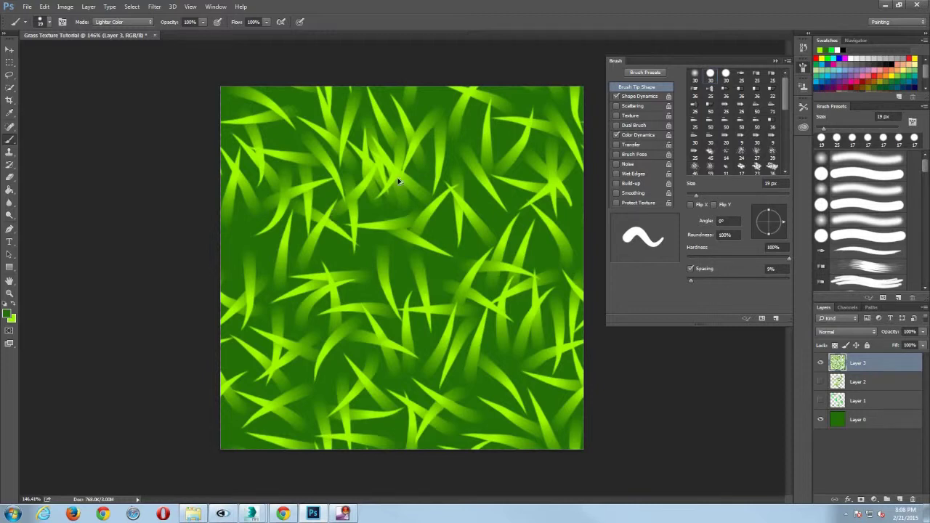
key(ctrl+z)
key(ctrl+z)
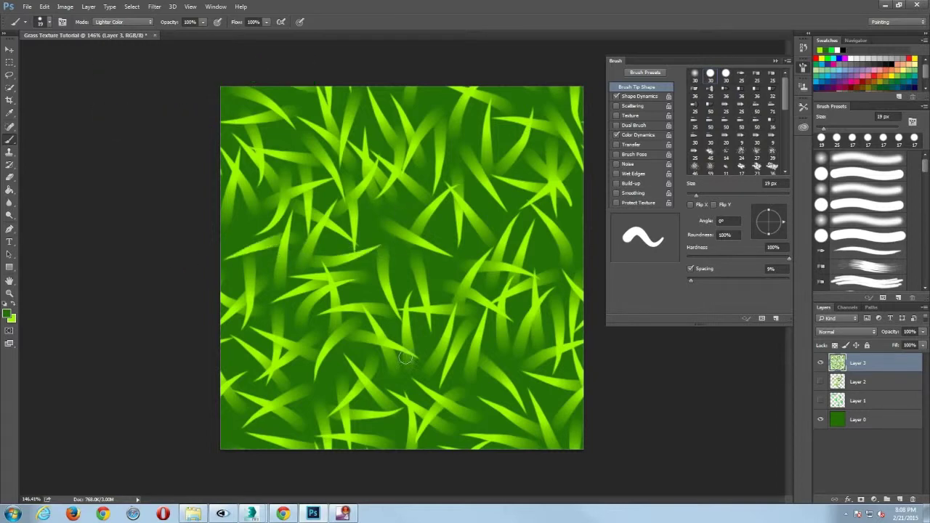
- Zoom out and repeat the Offset filter twice to check the tile's seams
scroll(357, 258, down, 8)
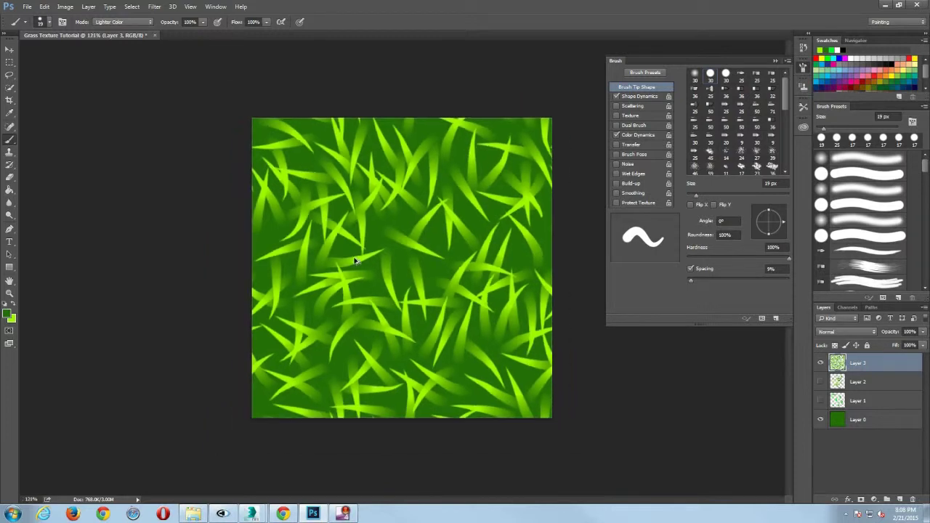
scroll(352, 258, down, 3)
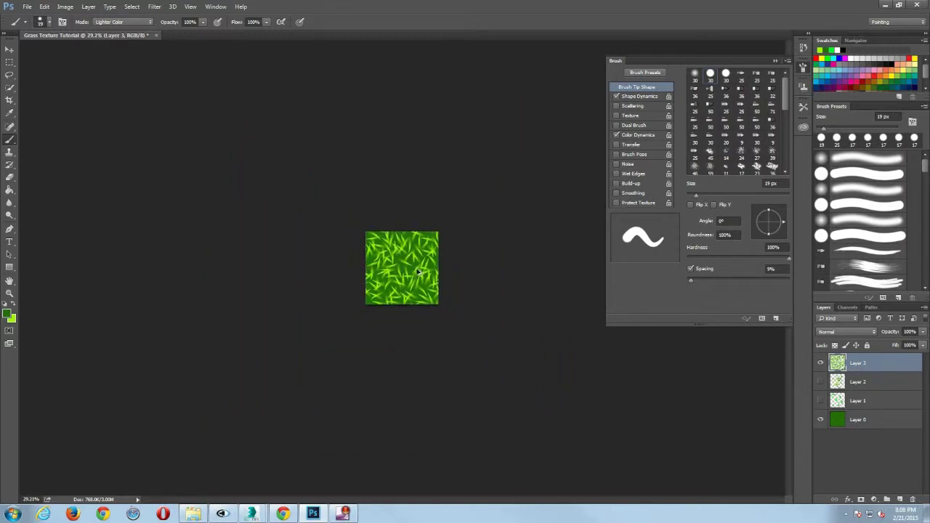
click(157, 8)
click(164, 14)
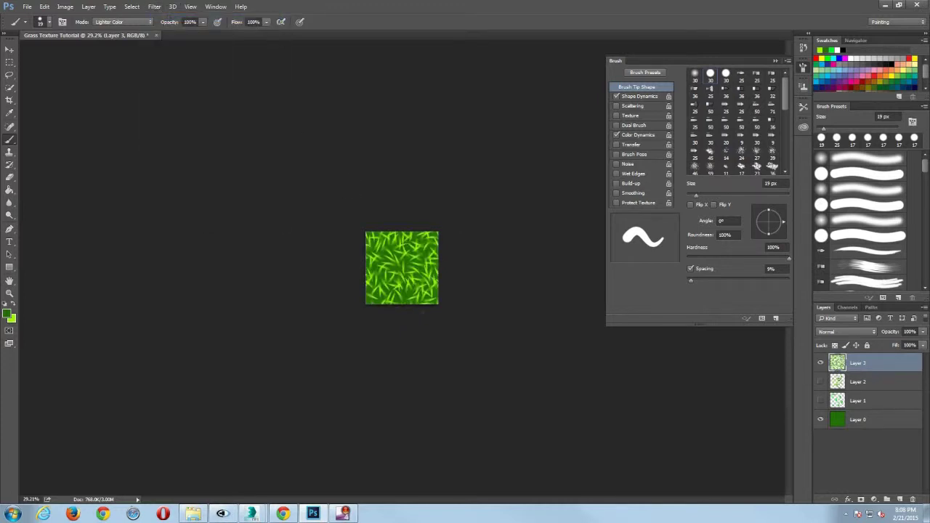
- Zoom back in and paint one vertical grass blade over the remaining gap
scroll(431, 298, up, 5)
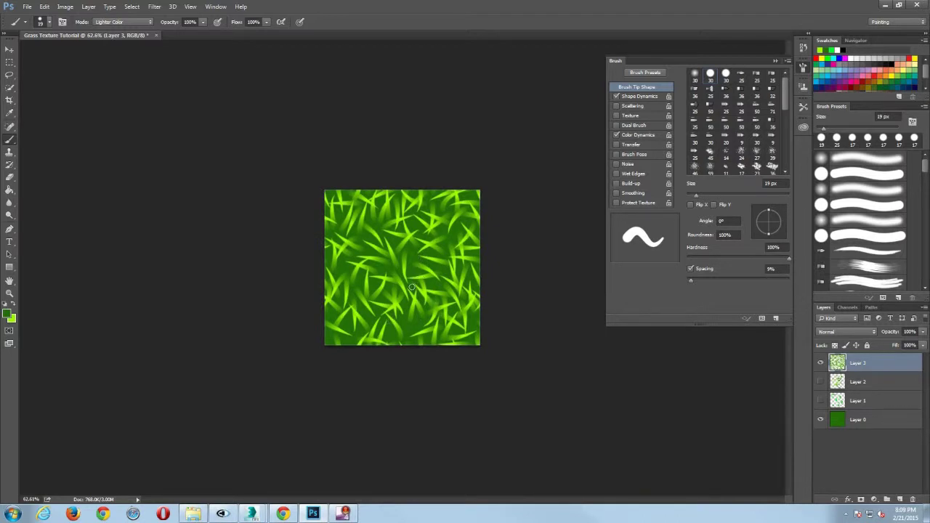
scroll(411, 288, up, 5)
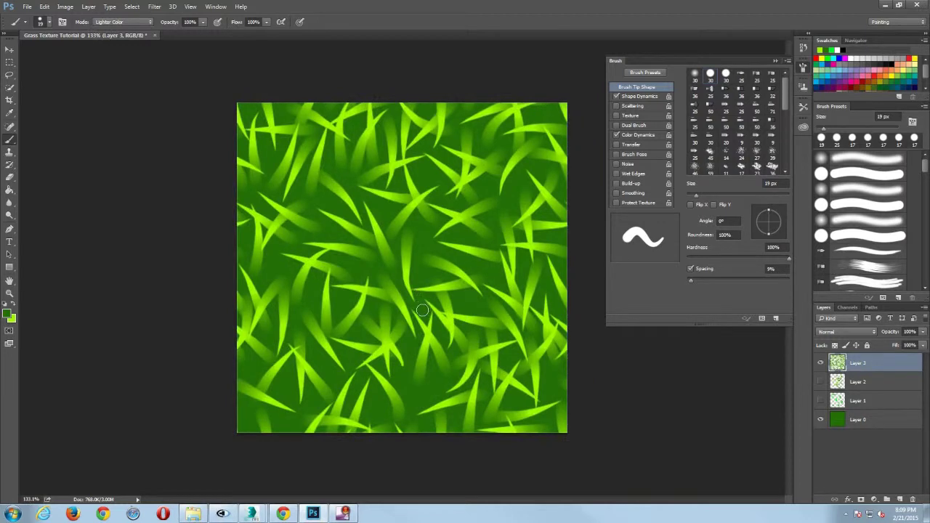
drag(423, 310, 423, 240)
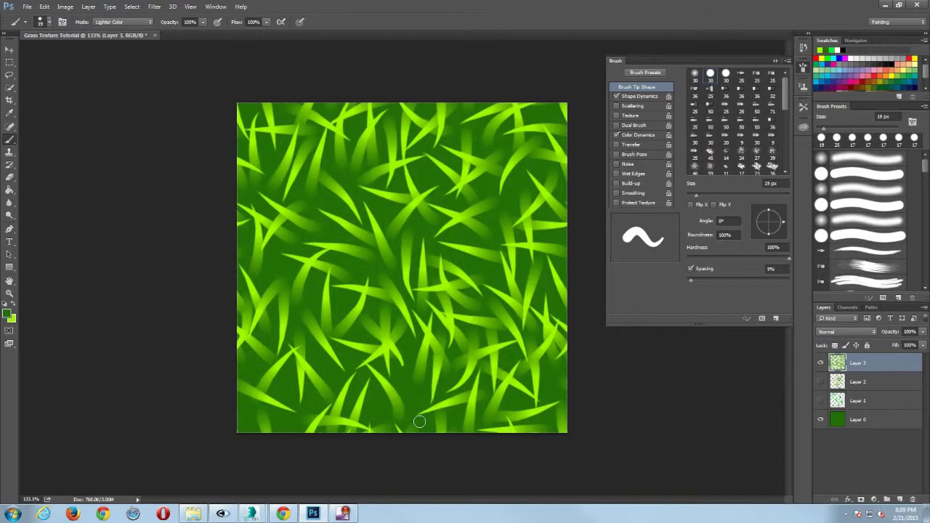
- Offset the grass texture by -122 px horizontally and -14 px vertically with Wrap Around
click(154, 7)
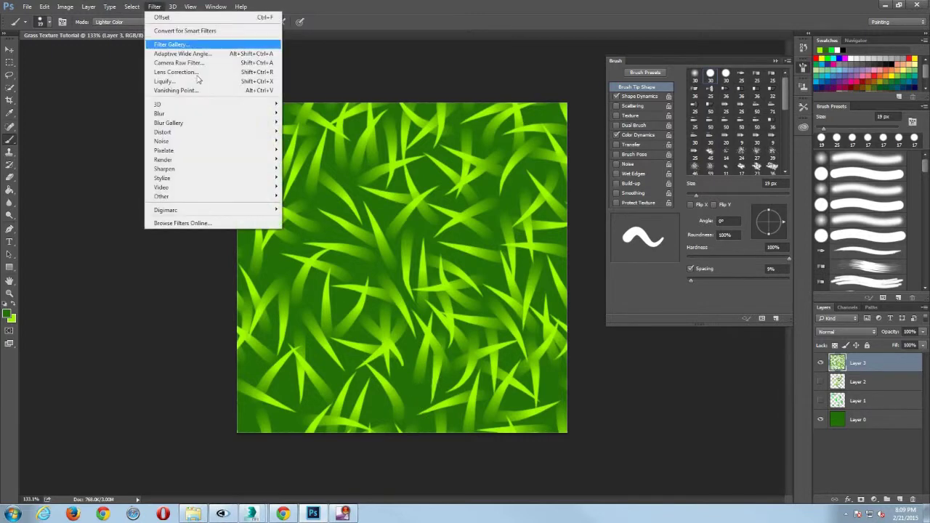
mouse_move(211, 203)
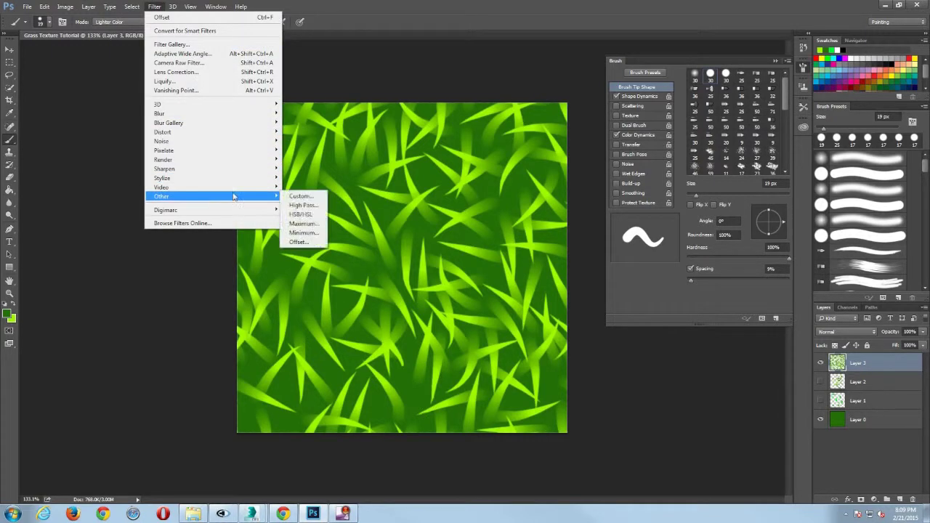
click(304, 243)
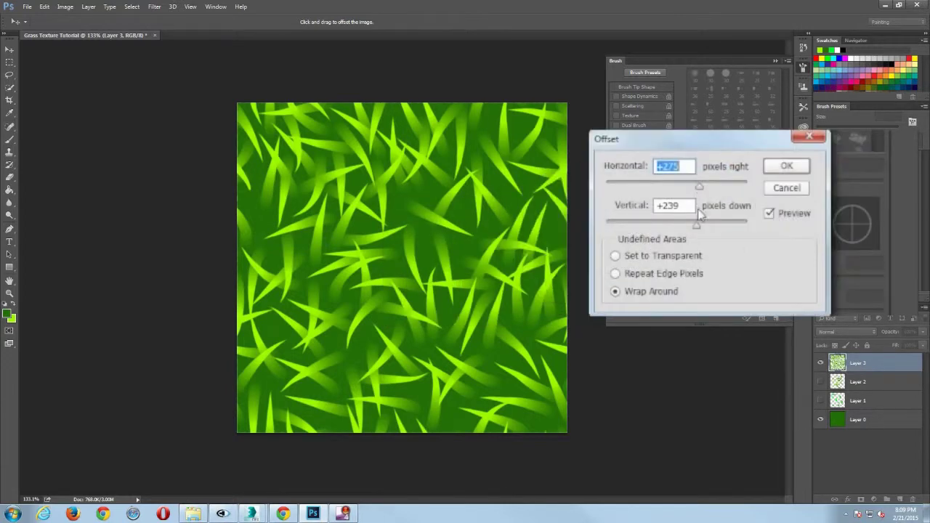
drag(699, 186, 666, 188)
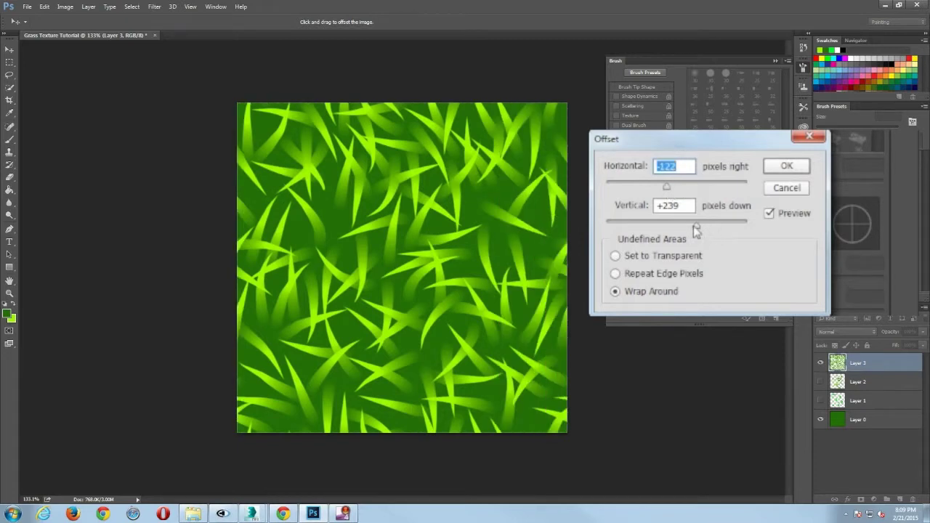
drag(696, 230, 687, 231)
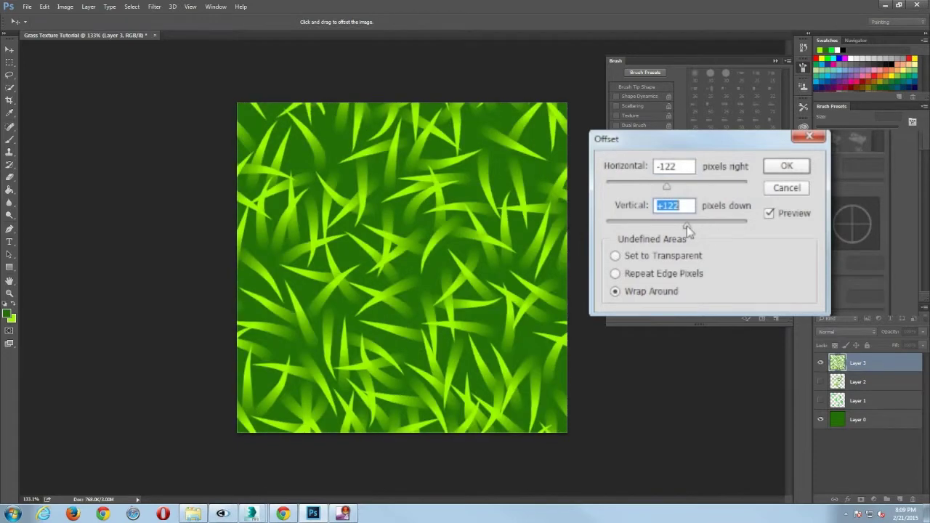
drag(686, 231, 675, 233)
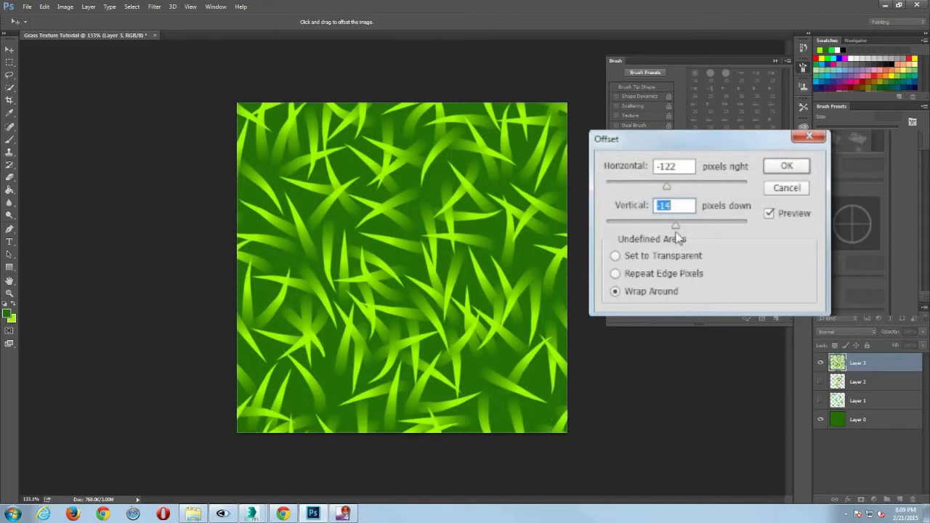
click(787, 166)
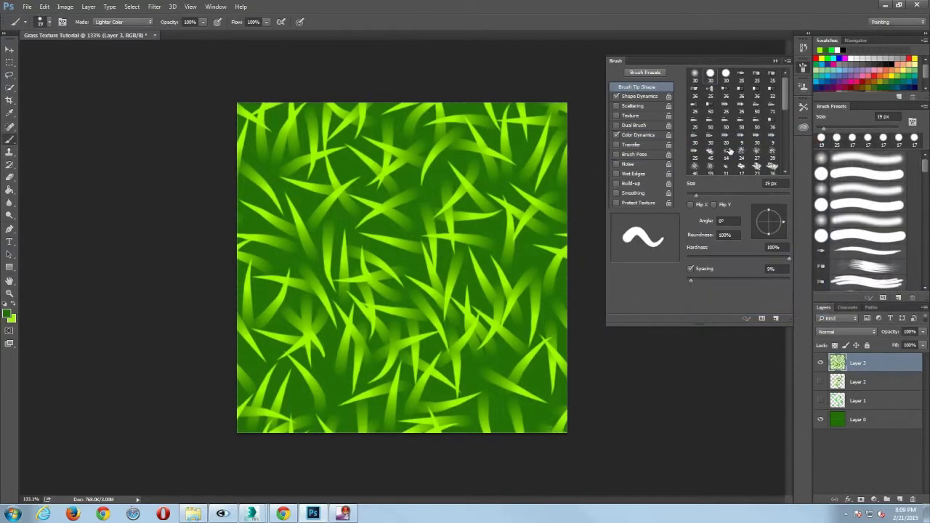
click(27, 6)
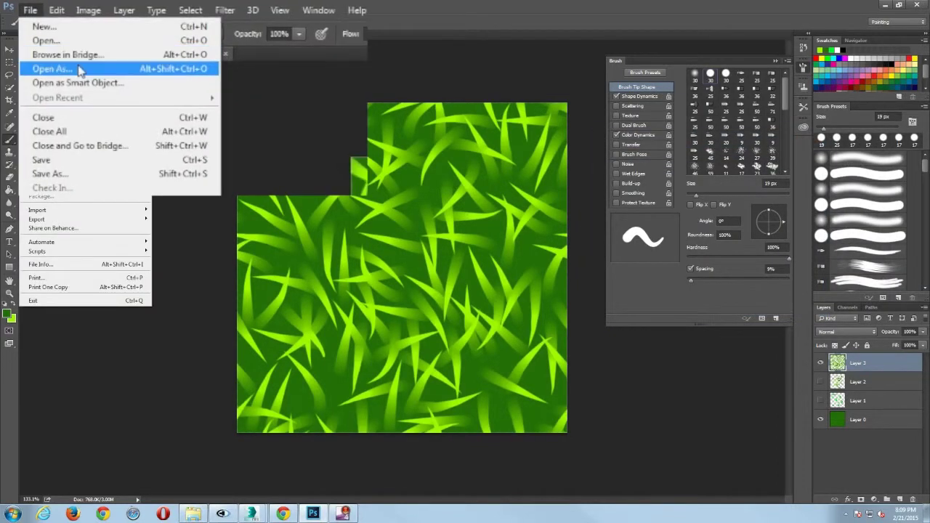
- Save the texture to the Desktop as 'Grass Texture' in JPEG format at Quality 12 (Maximum)
click(61, 111)
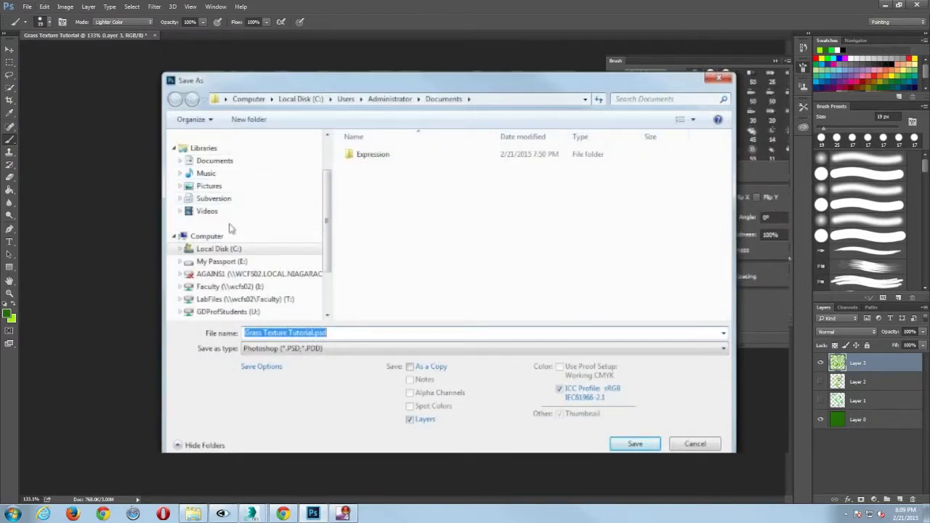
scroll(276, 181, up, 3)
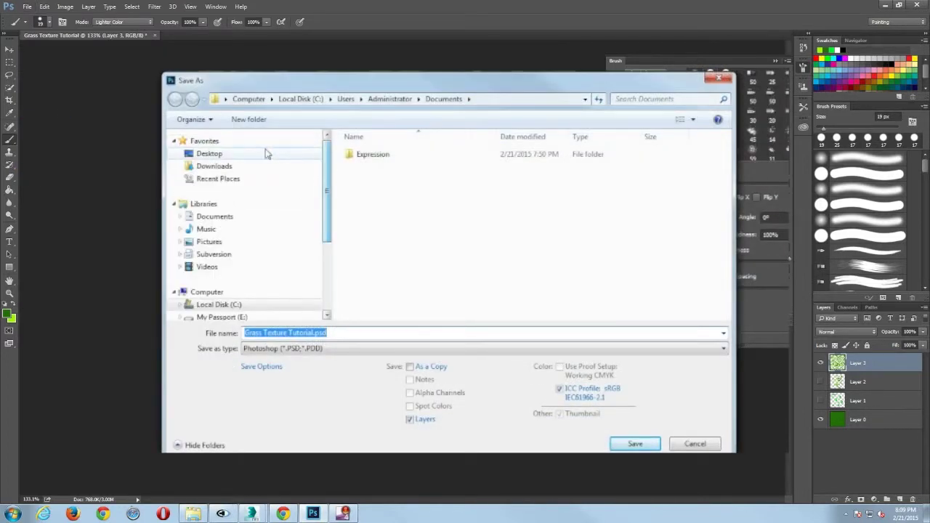
click(263, 155)
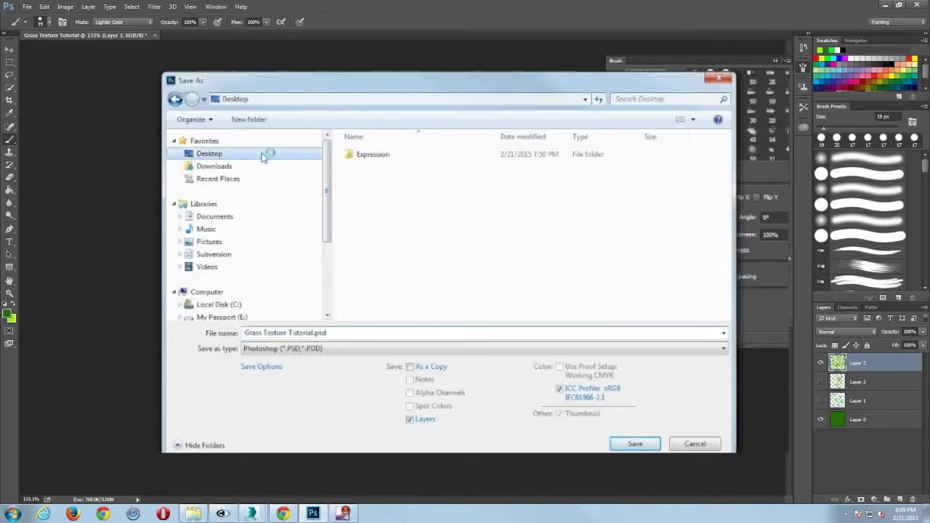
click(360, 334)
text(G)
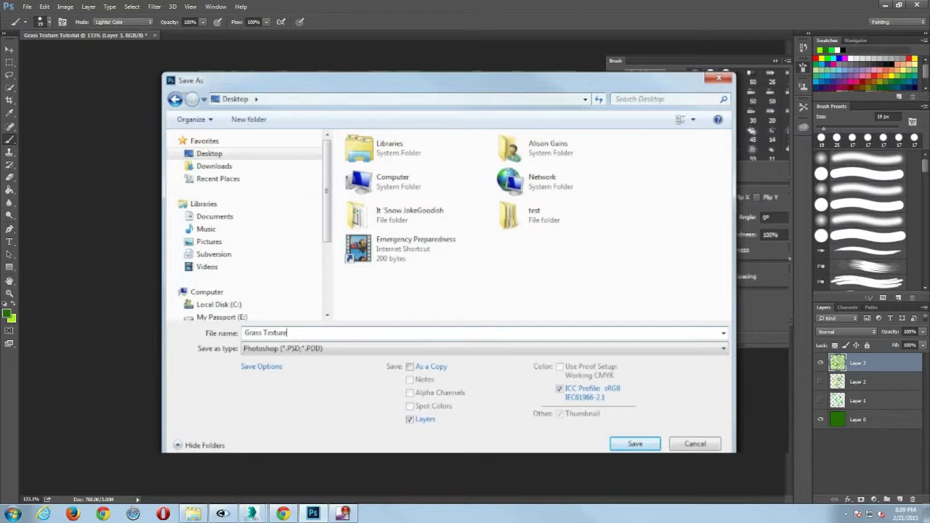
click(263, 349)
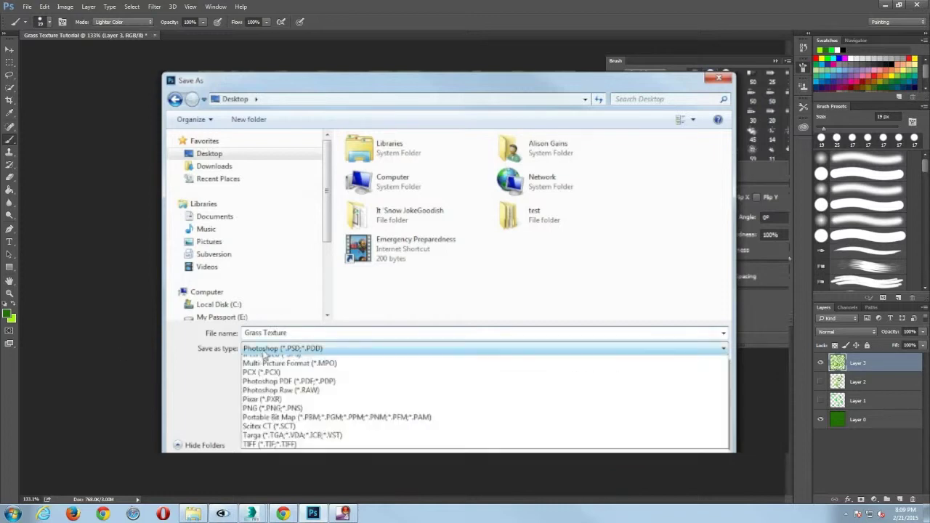
click(289, 441)
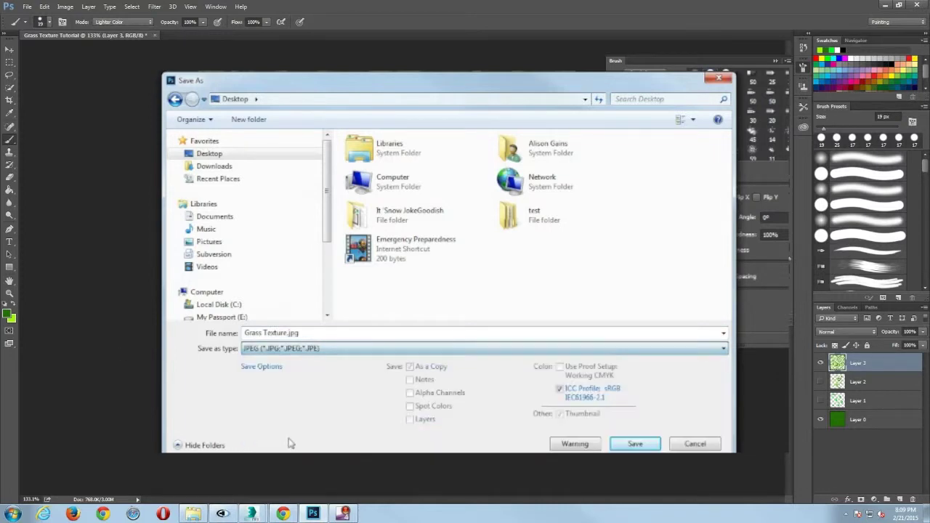
click(638, 444)
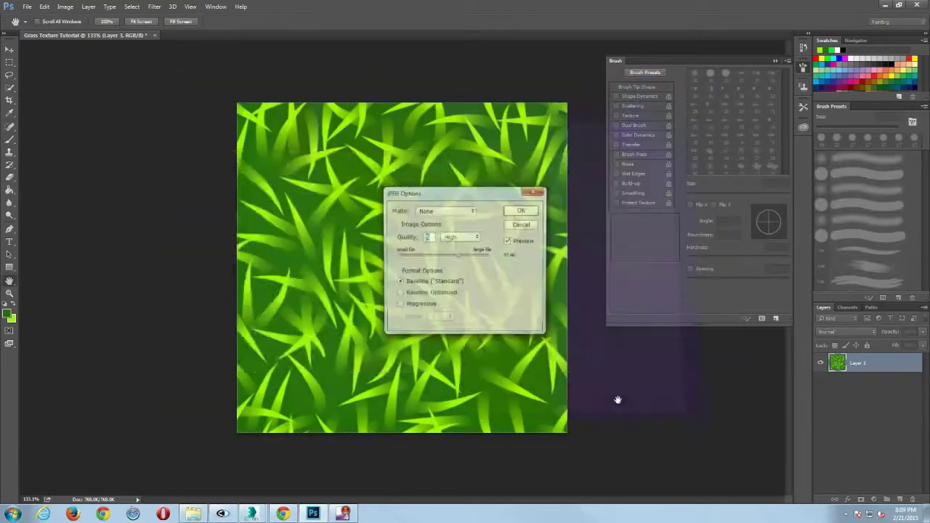
drag(425, 258, 481, 254)
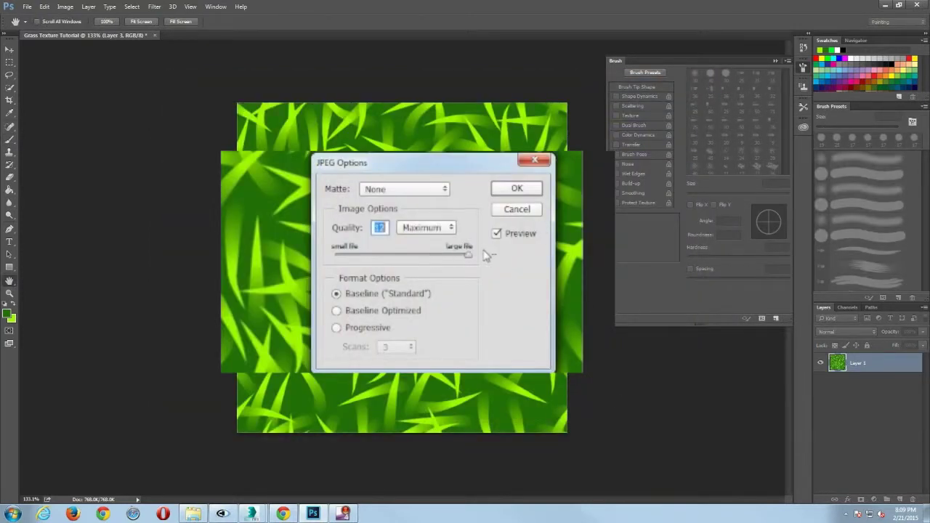
click(521, 194)
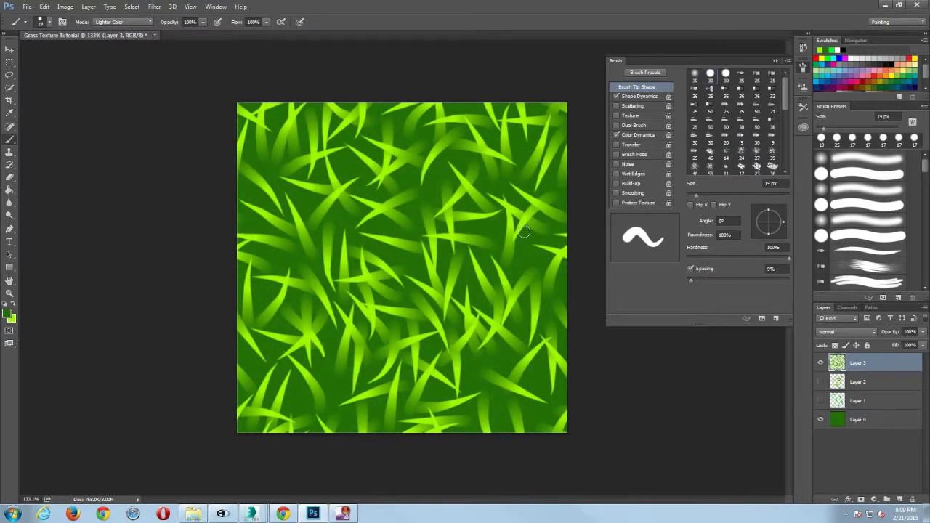
- Switch to 3ds Max and maximize the Perspective viewport
click(252, 513)
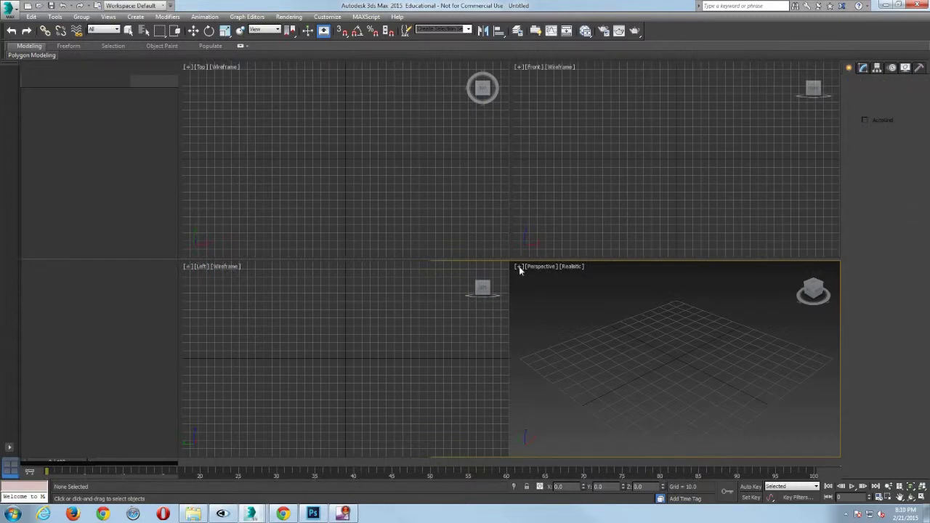
click(519, 266)
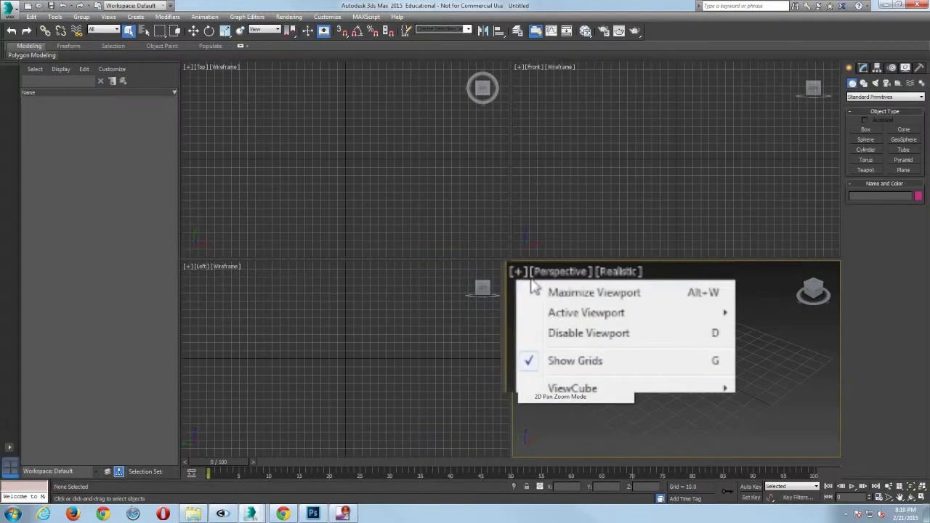
click(542, 293)
- Draw a Plane across the grid centre, raise it slightly in Z, and hide the home grid
click(863, 130)
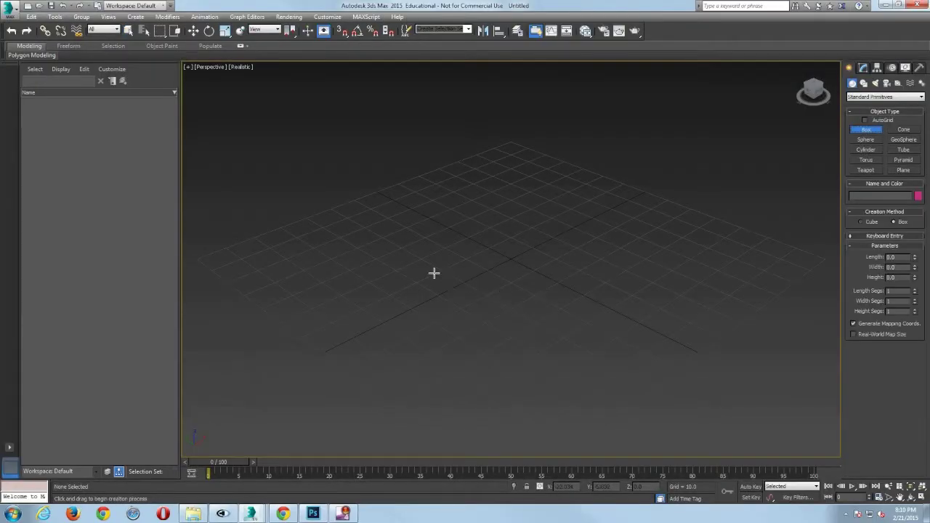
click(903, 170)
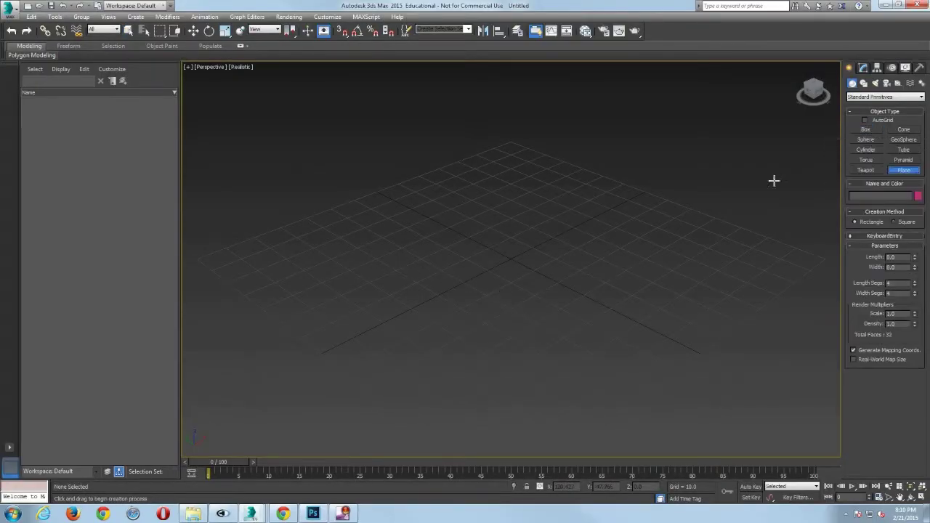
drag(279, 260, 780, 276)
key(w)
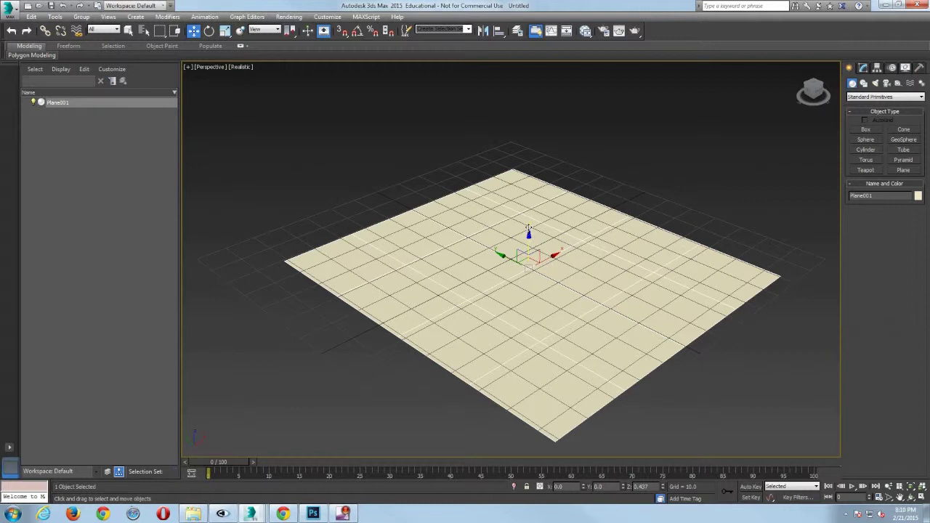
drag(528, 231, 529, 215)
key(g)
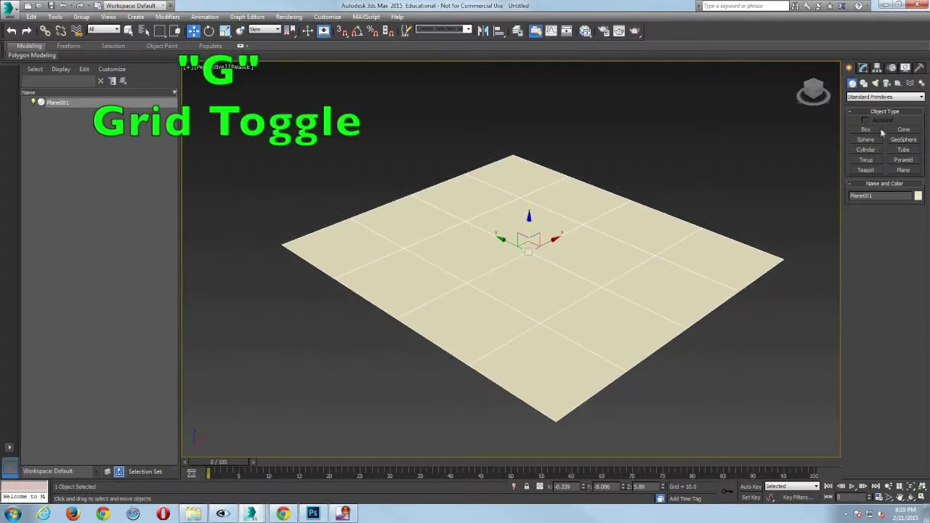
- Set the plane's Length Segs and Width Segs to 1
click(863, 68)
click(901, 230)
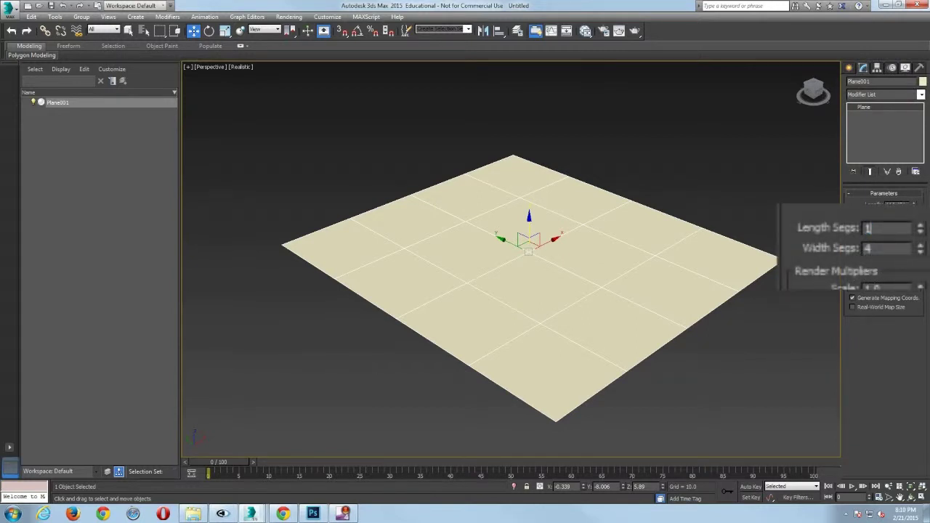
key(Return)
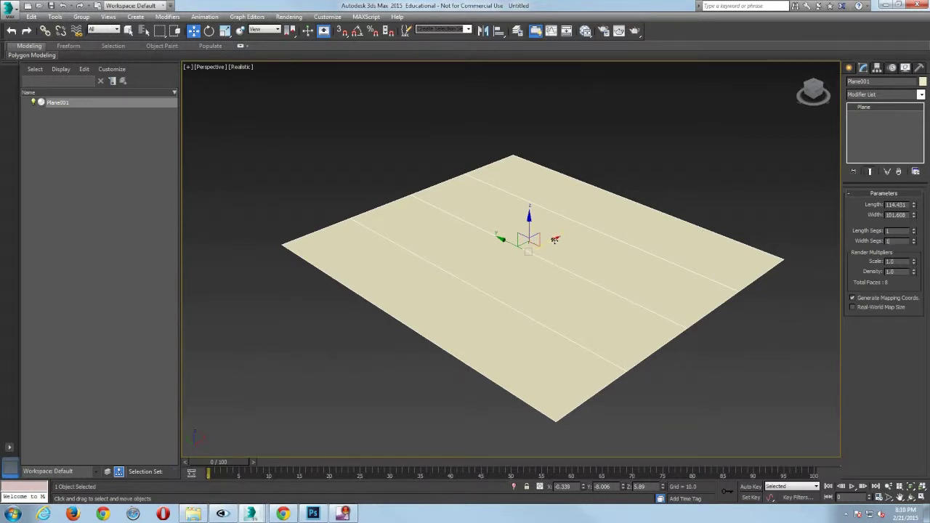
text(1)
key(Return)
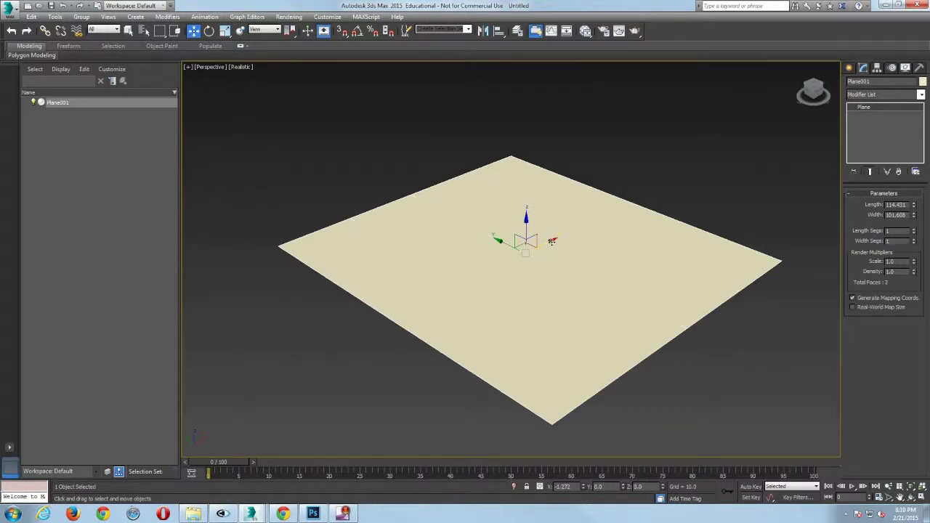
click(675, 162)
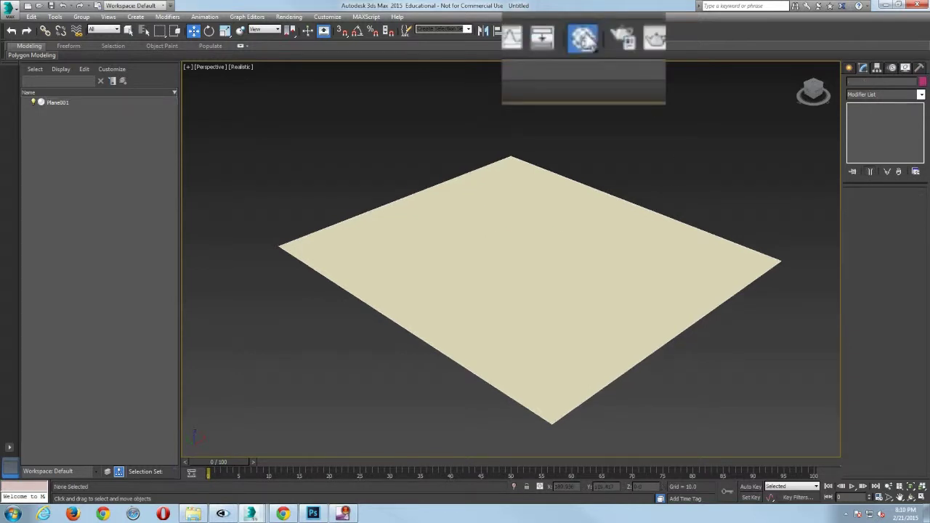
- Open the Slate Material Editor full screen and add a Standard material node
click(585, 40)
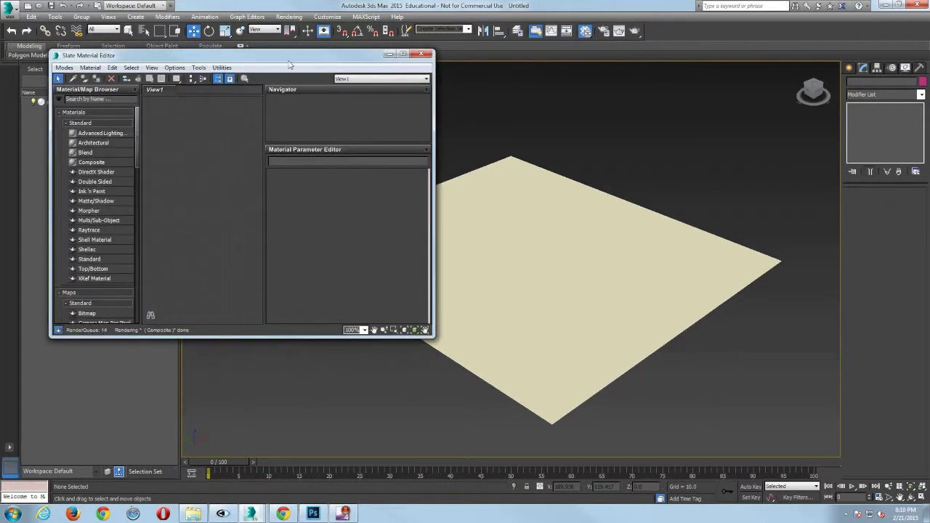
double_click(183, 58)
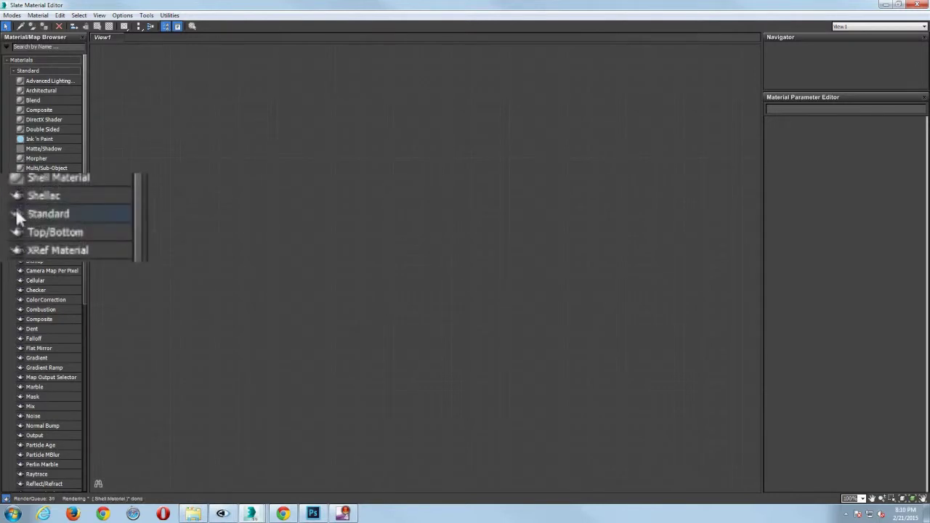
drag(22, 208, 364, 123)
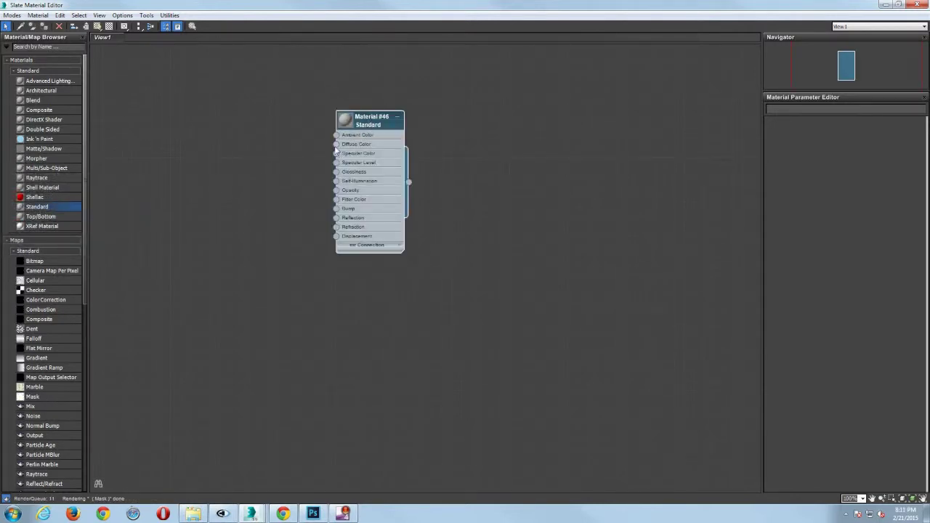
- Wire a Bitmap map into Diffuse Color, loading the grass image from the Desktop
drag(335, 154, 218, 215)
click(260, 135)
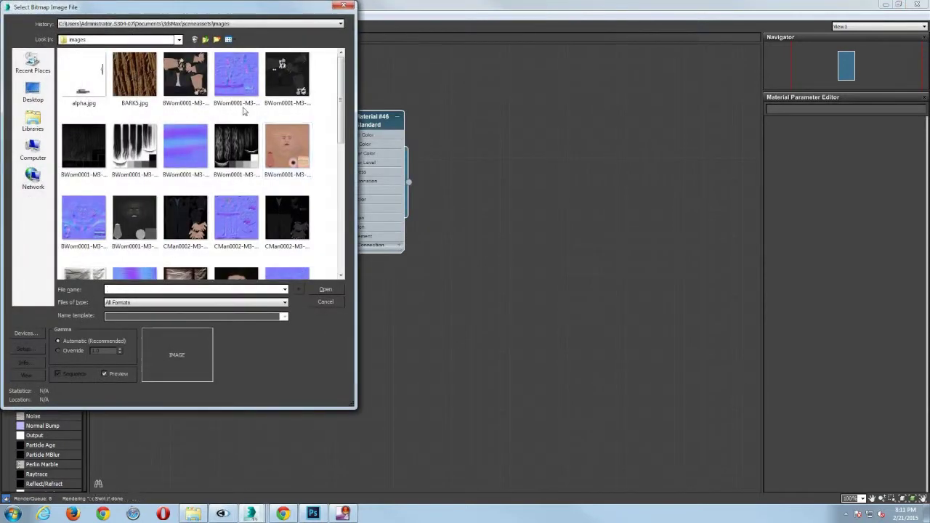
click(44, 92)
double_click(76, 134)
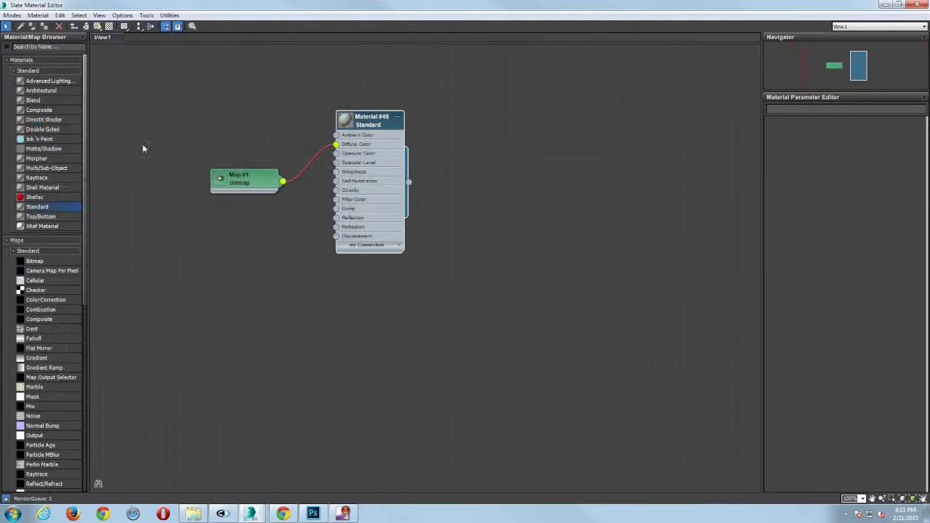
- Restore the editor to a smaller window, bring the nodes into view, and select the plane
drag(392, 7, 390, 132)
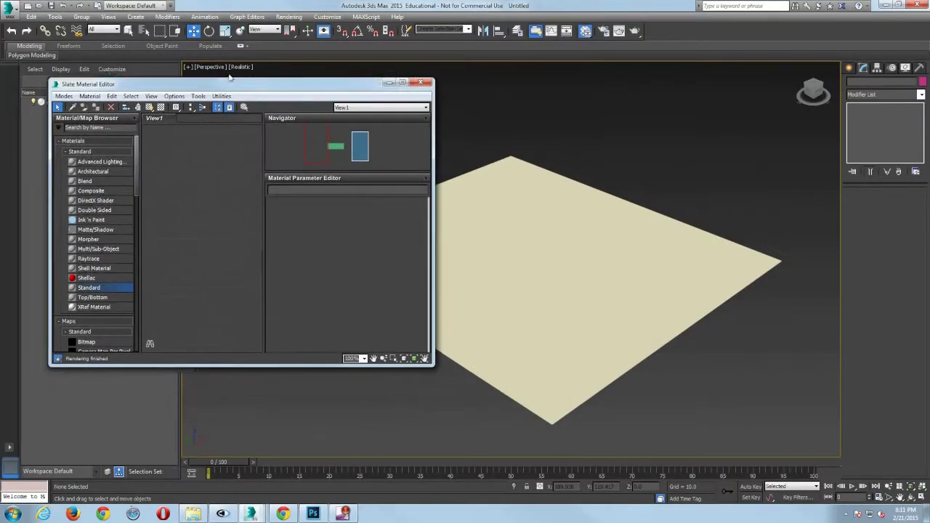
drag(230, 75, 228, 73)
mouse_move(349, 133)
mouse_down()
mouse_move(355, 140)
mouse_move(334, 147)
mouse_move(346, 145)
mouse_up()
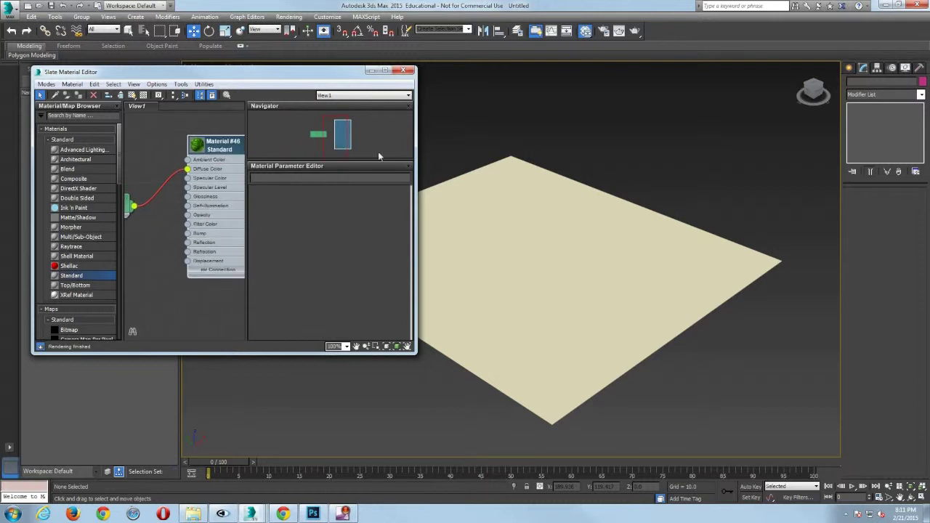
click(502, 231)
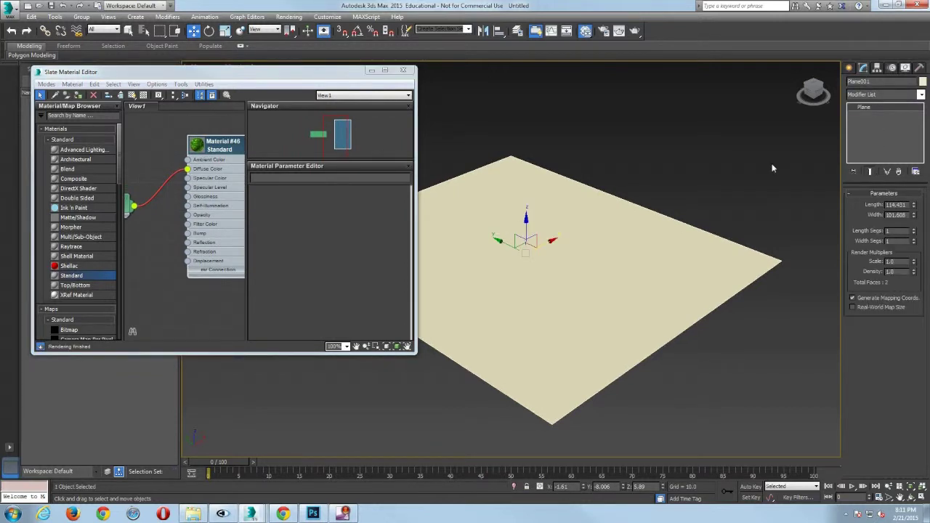
- Convert the plane to an Editable Poly and select its polygon
right_click(669, 272)
mouse_move(700, 368)
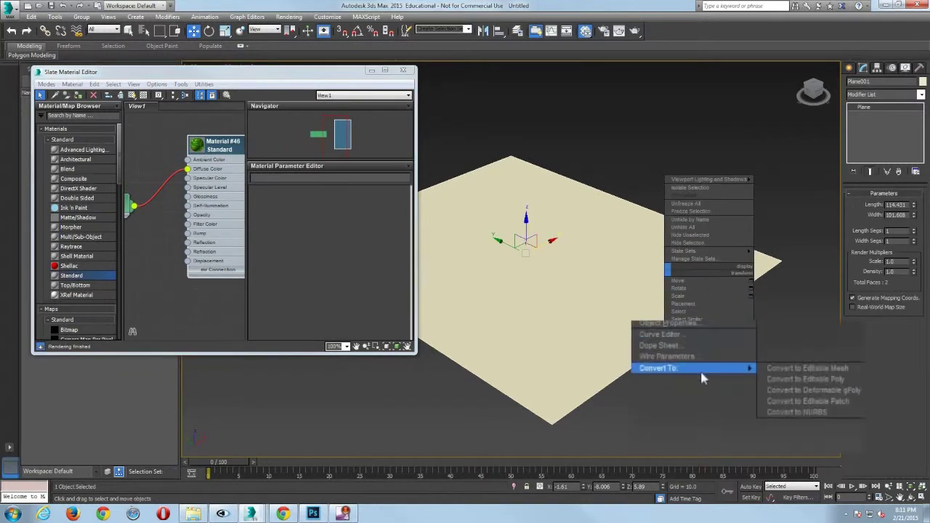
click(781, 379)
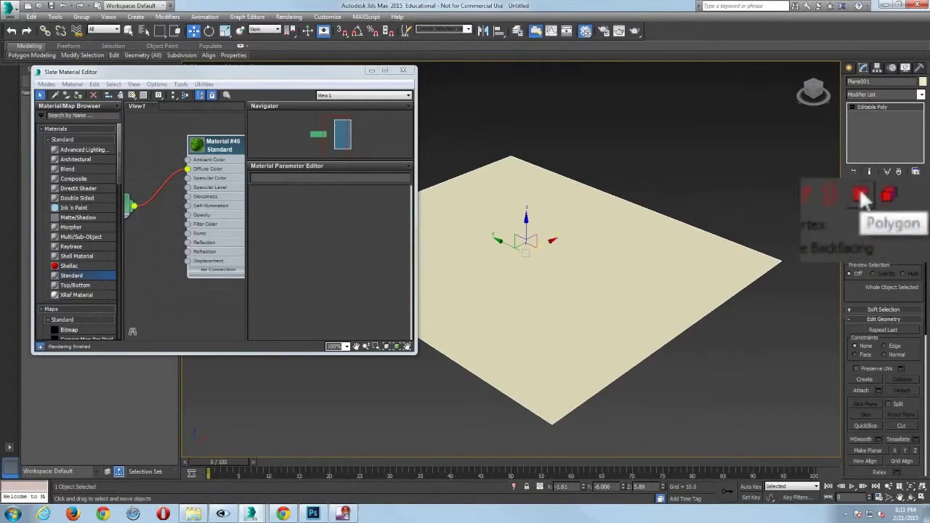
click(858, 188)
click(660, 275)
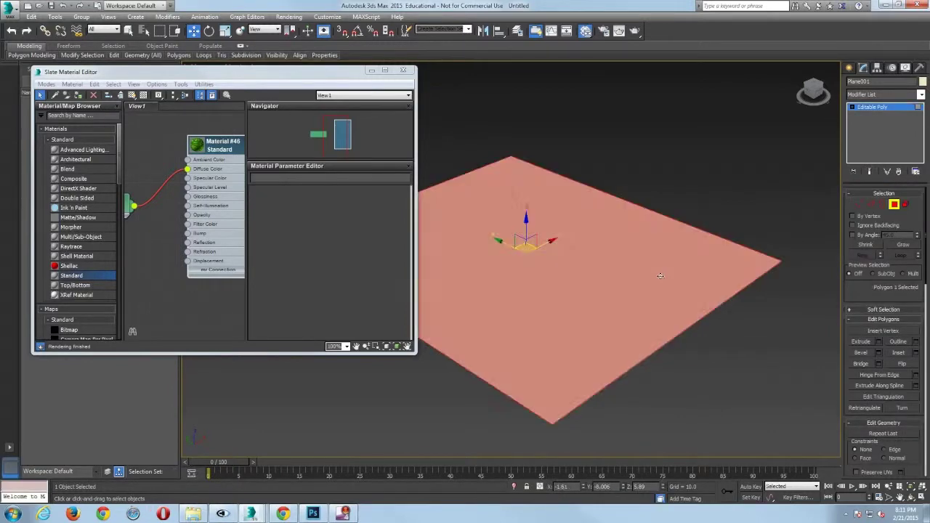
- Assign Material #46 to the polygon and show its grass texture shaded in the viewport
right_click(218, 149)
click(234, 163)
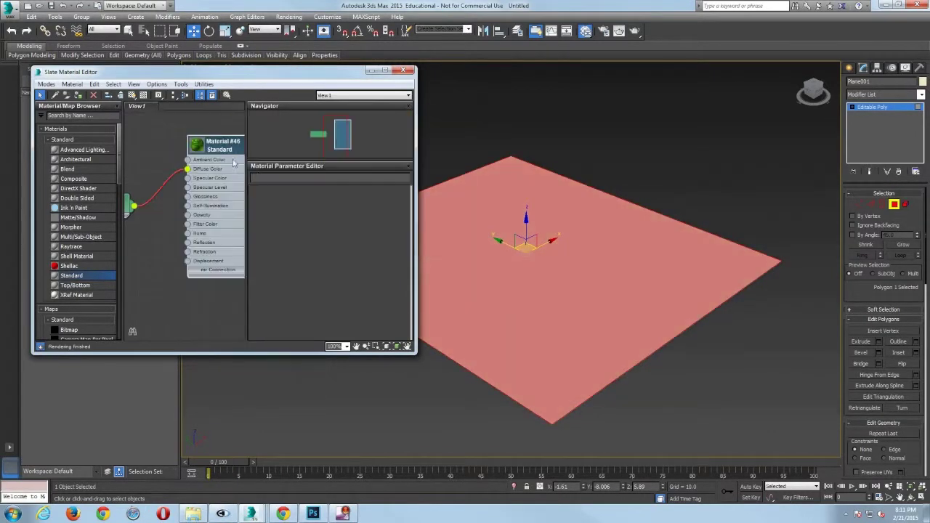
click(131, 95)
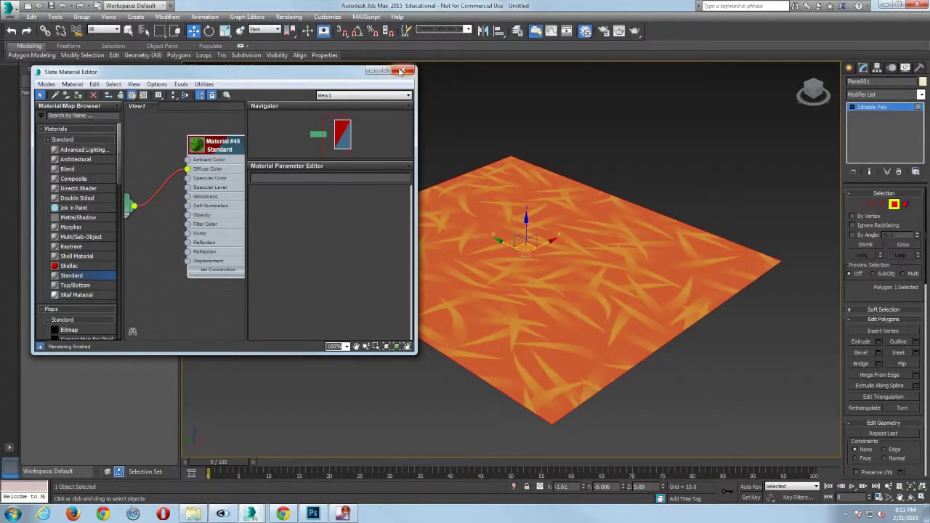
click(409, 70)
click(700, 159)
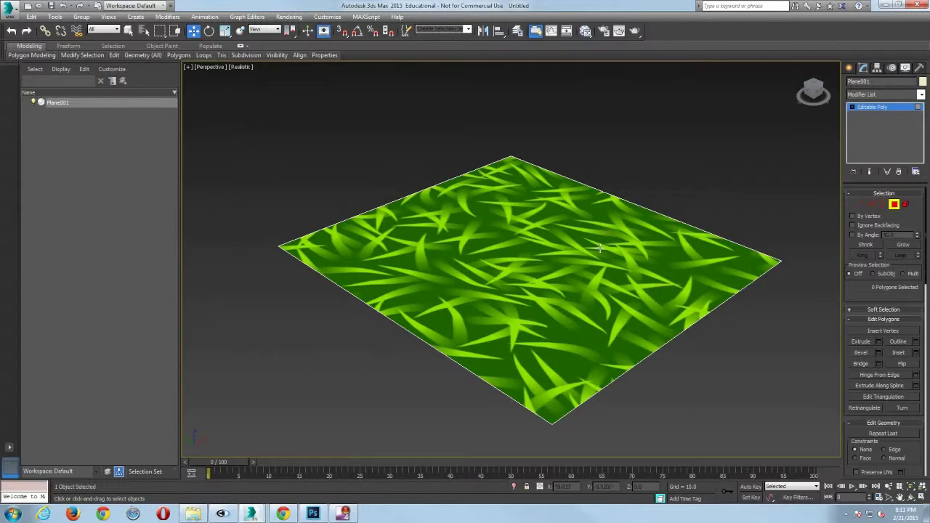
click(599, 249)
- Add a UVW Map modifier to Plane001
key(F2)
click(812, 98)
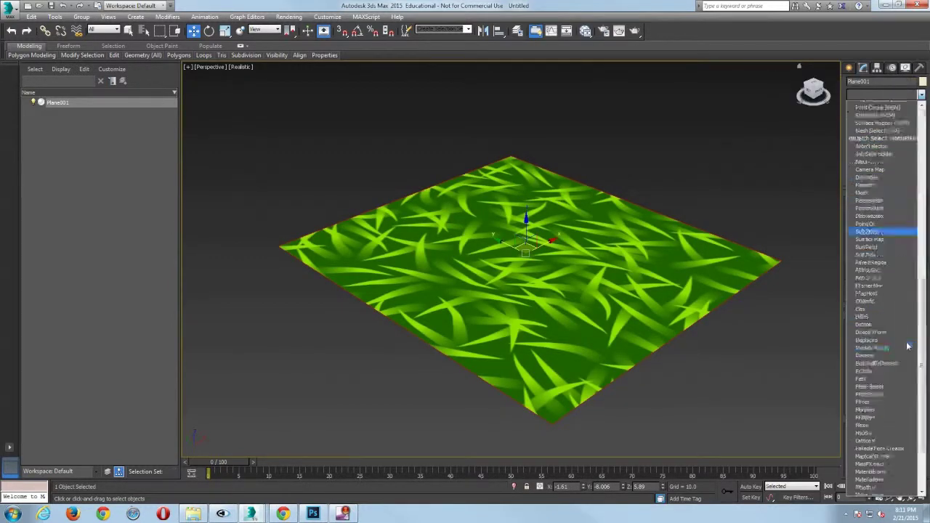
scroll(907, 347, down, 5)
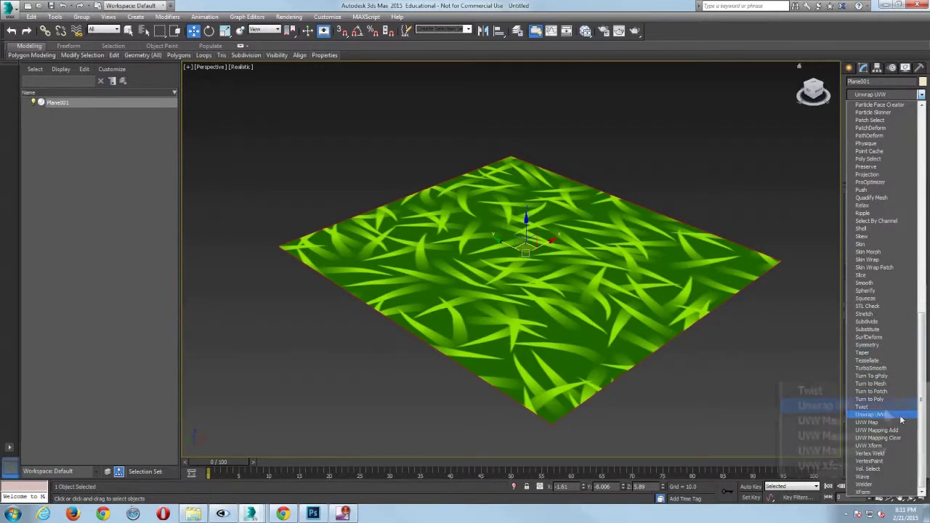
click(876, 421)
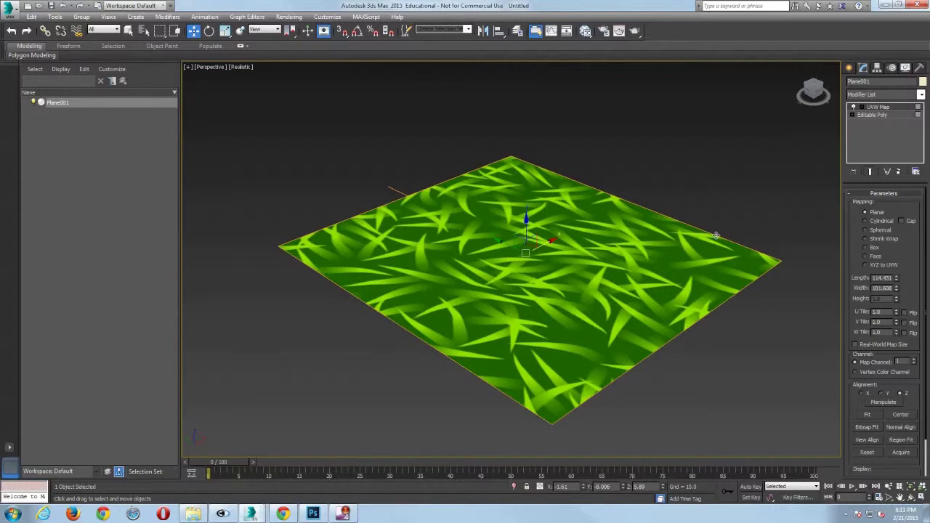
- Scale down the UVW Map gizmo so the grass tiles smaller and denser
click(858, 107)
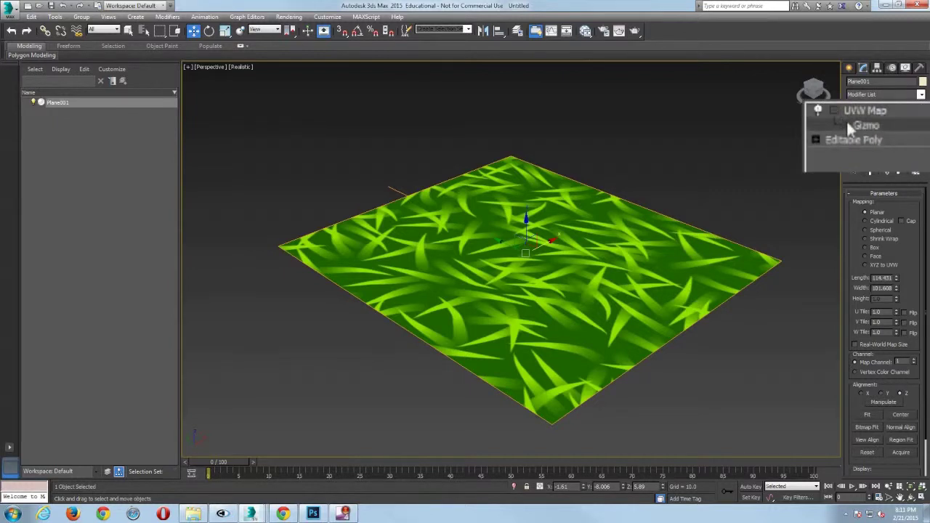
click(870, 115)
key(e)
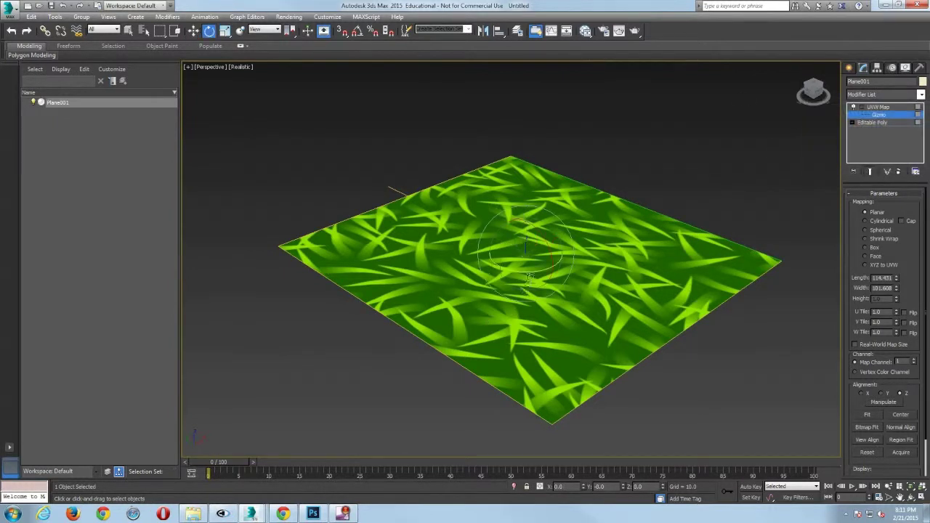
key(r)
drag(527, 262, 588, 338)
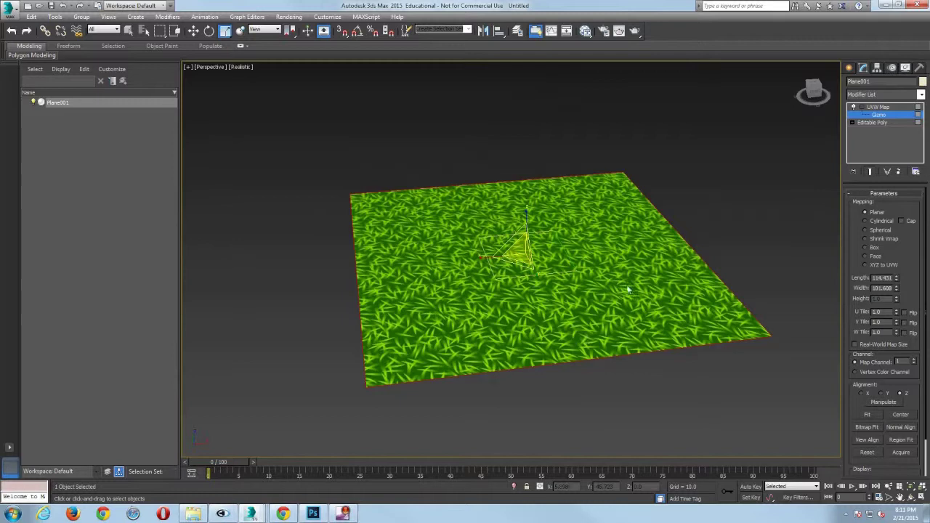